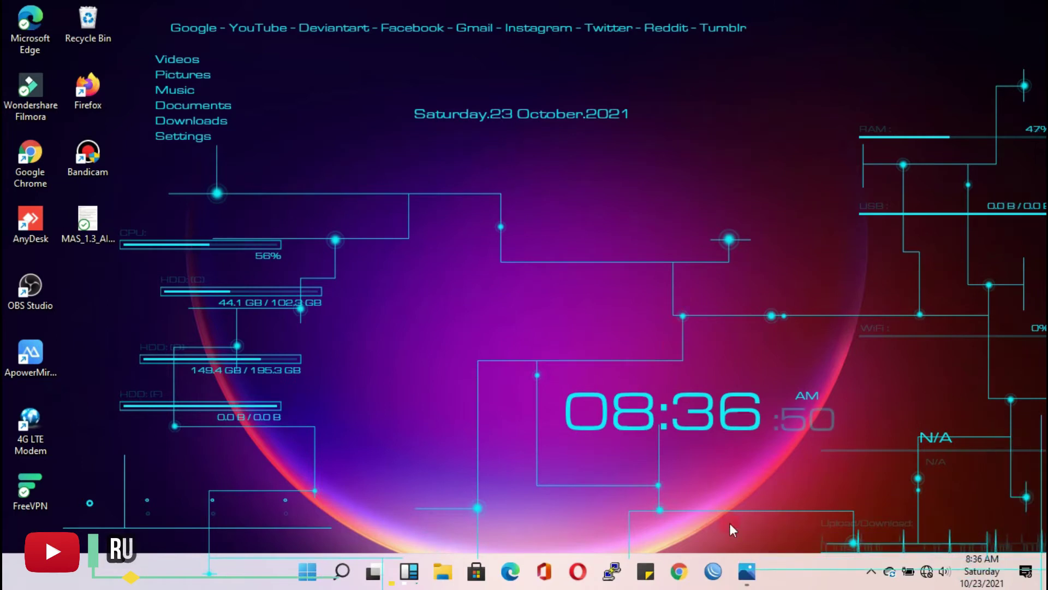
- Switch to Photos and examine the access point and station network diagram in 2021-10-21 (2).png
mouse_move(753, 576)
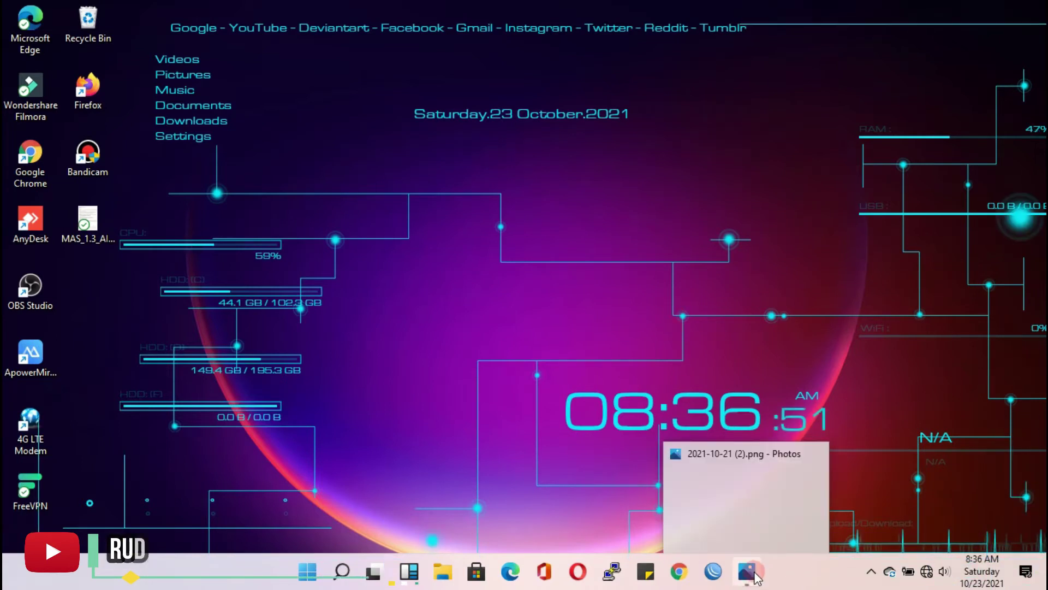
left_click(754, 516)
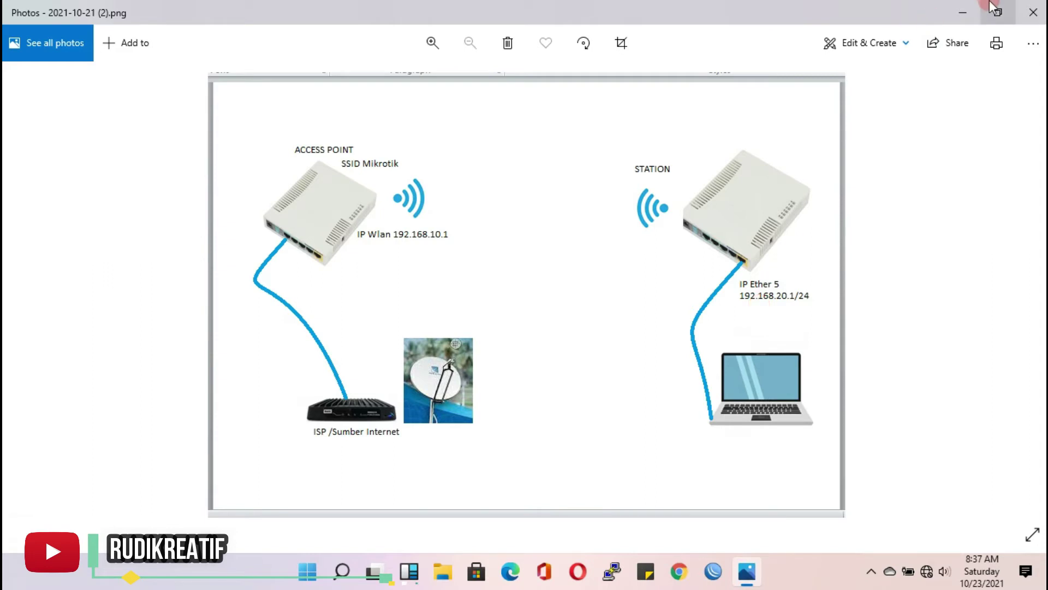
left_click(959, 13)
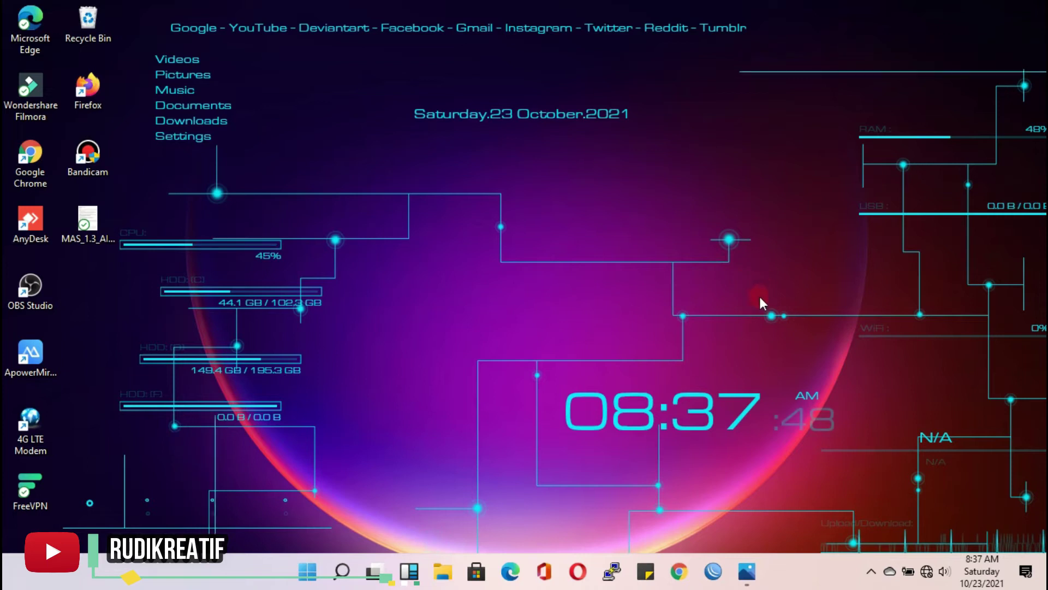
- Switch to WinBox, refresh the neighbouring devices and connect to the RB951Ui-2HnD router as admin
left_click(713, 572)
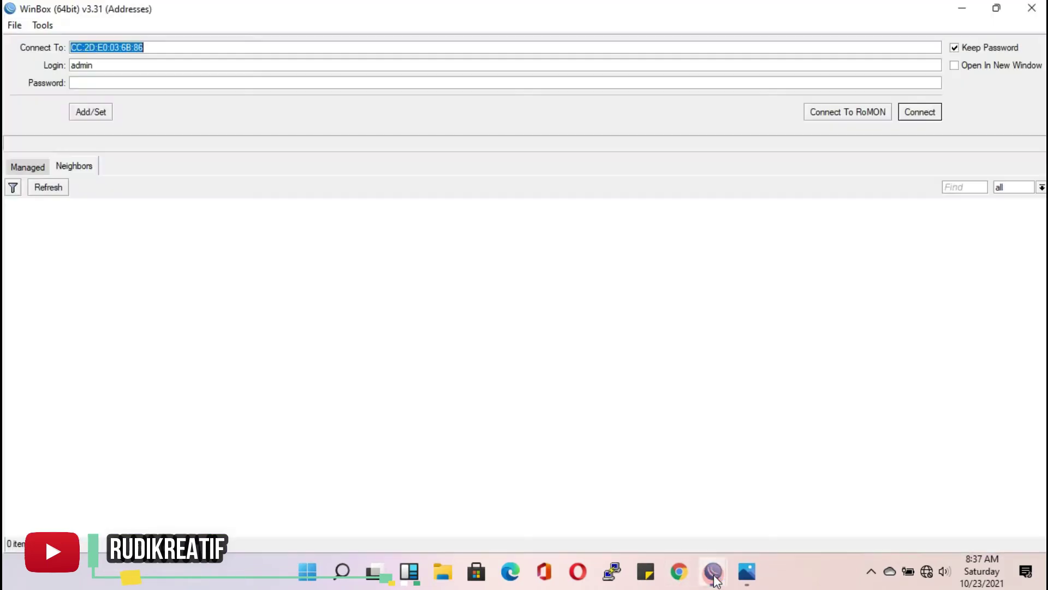
left_click(28, 164)
left_click(70, 170)
left_click(46, 188)
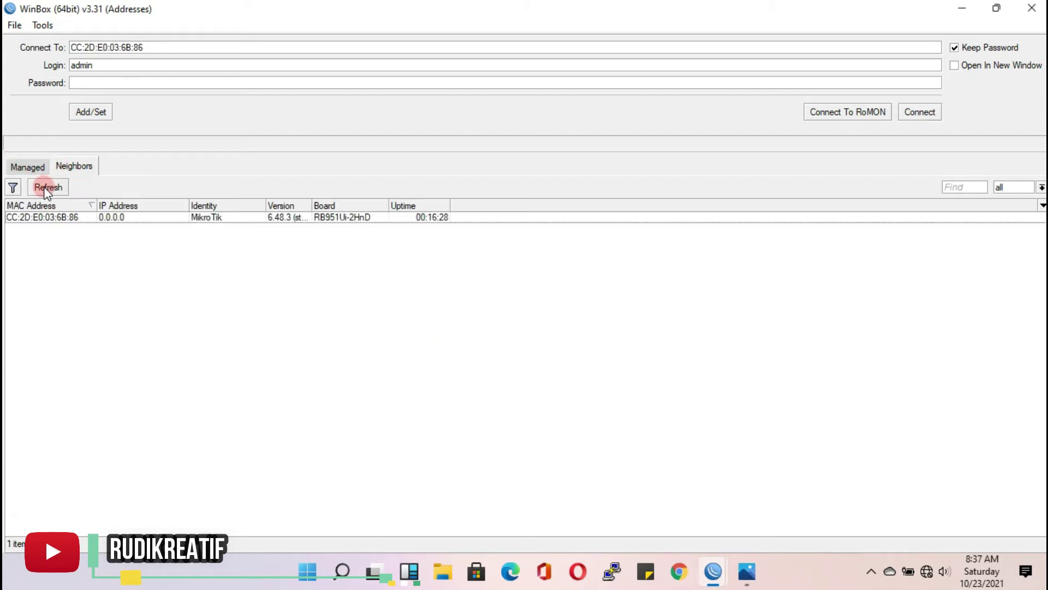
left_click(42, 216)
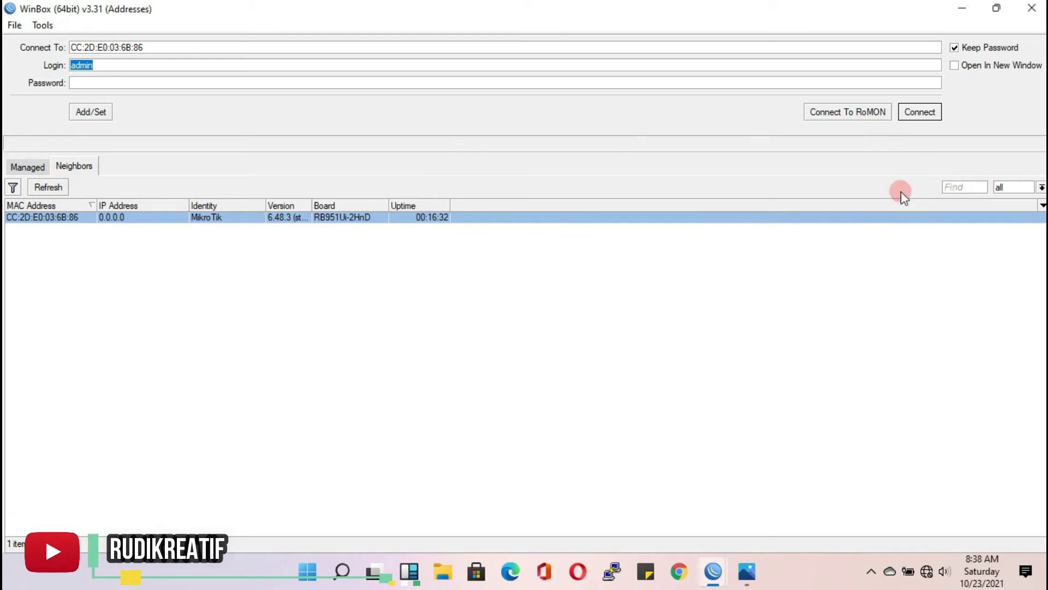
left_click(928, 113)
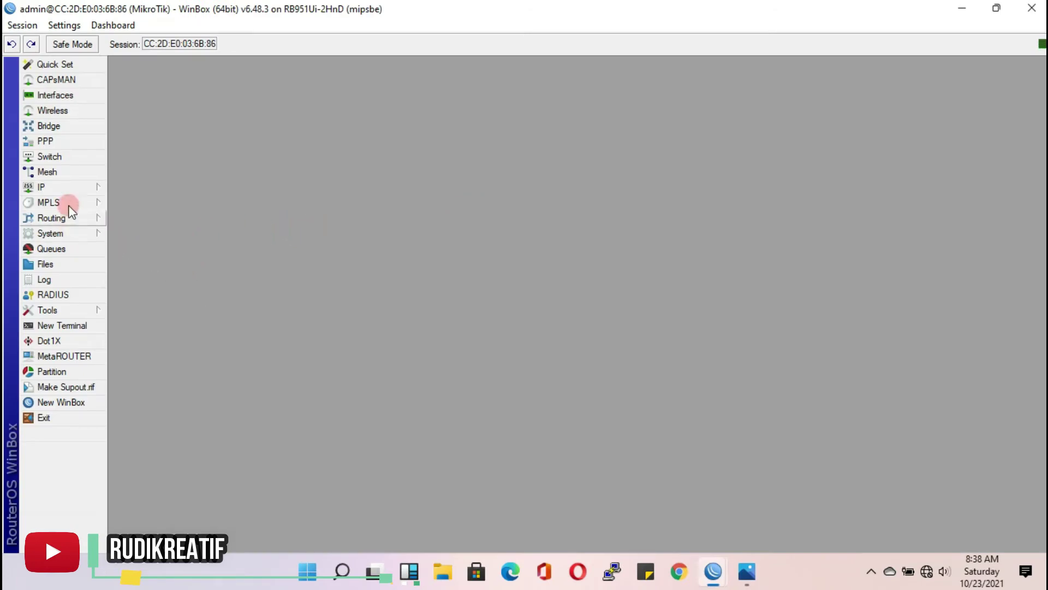
- Set the router's system identity to PRIMACOM
left_click(87, 237)
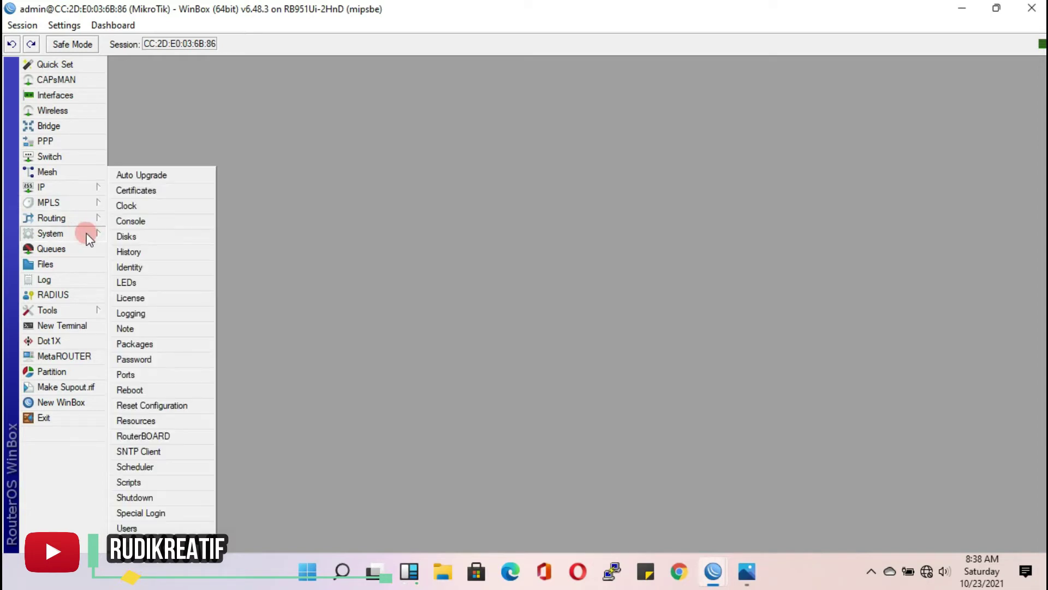
left_click(147, 272)
left_click(575, 285)
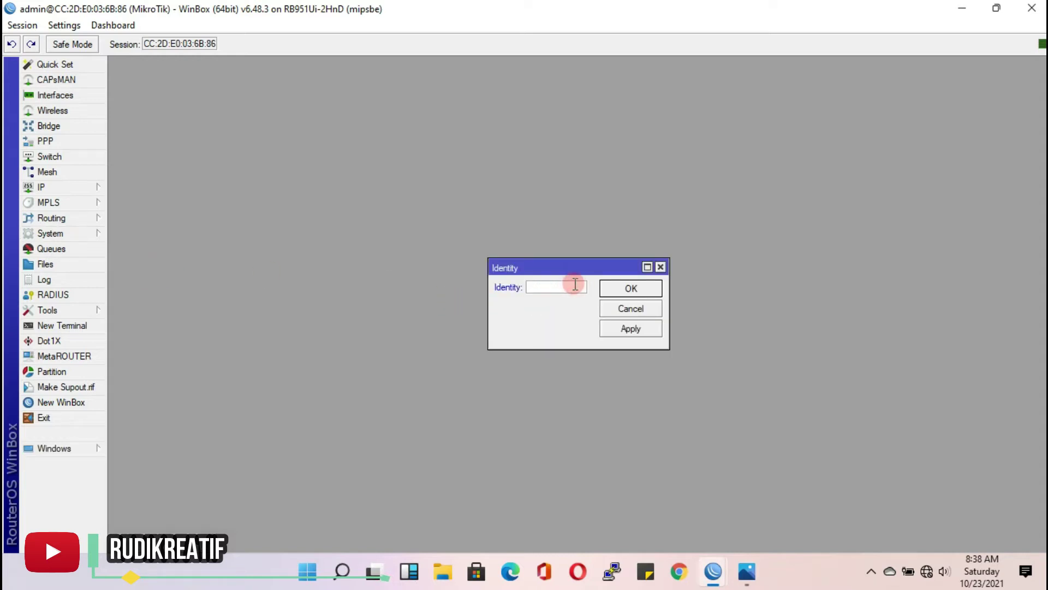
type("PRIMACOM")
left_click(625, 330)
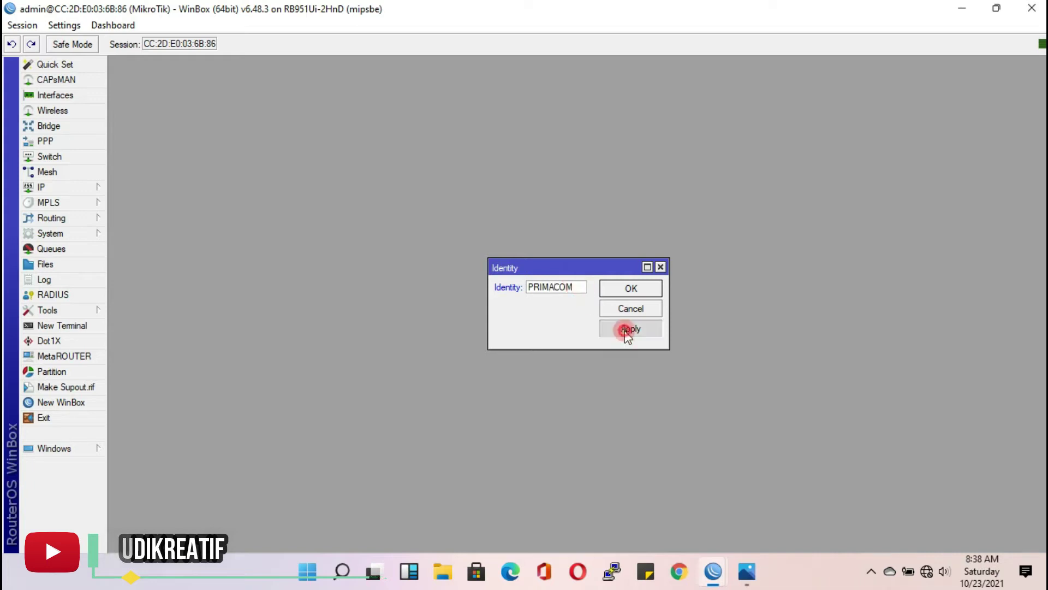
left_click(631, 287)
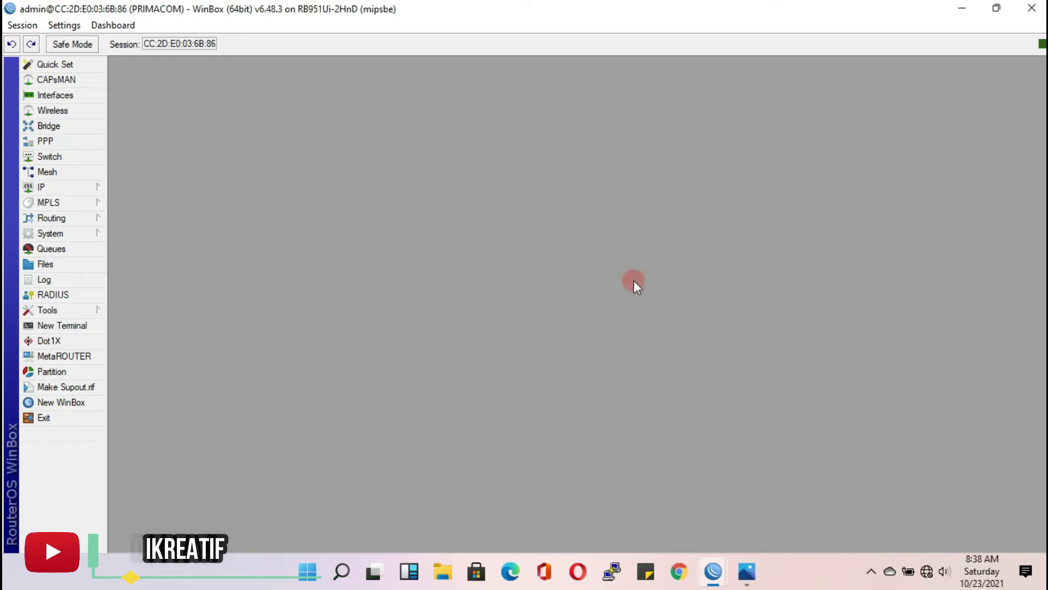
- Change the router's login password by entering and confirming a new password, leaving the old password empty
left_click(52, 233)
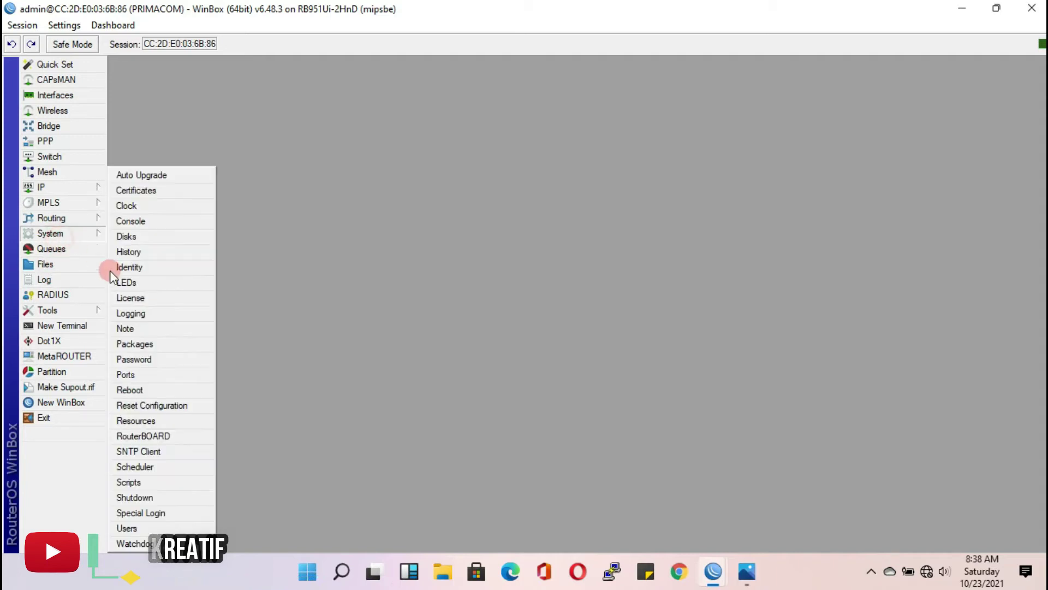
left_click(132, 358)
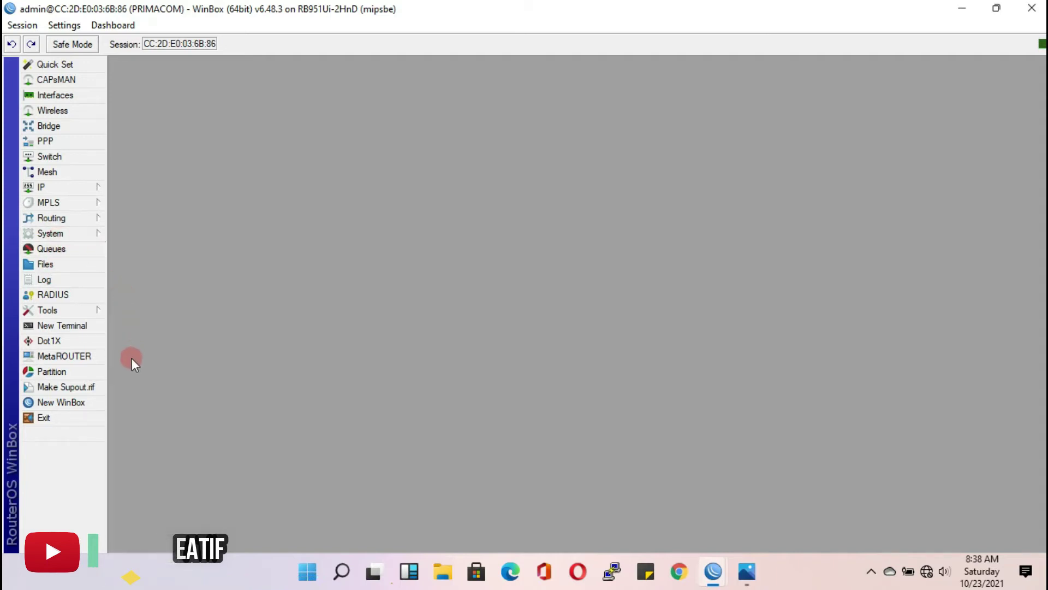
left_click(85, 234)
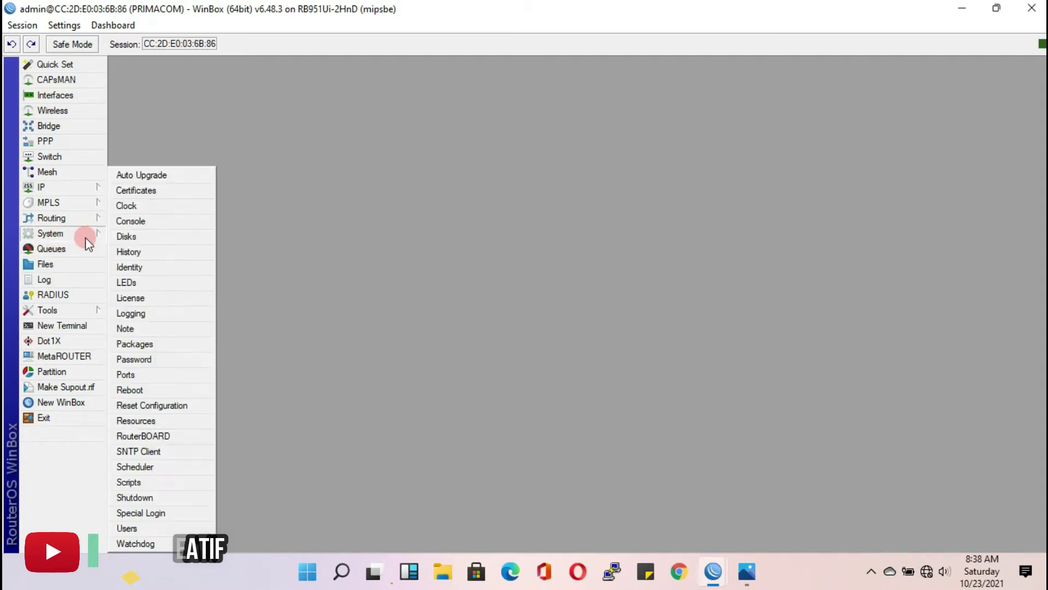
left_click(133, 362)
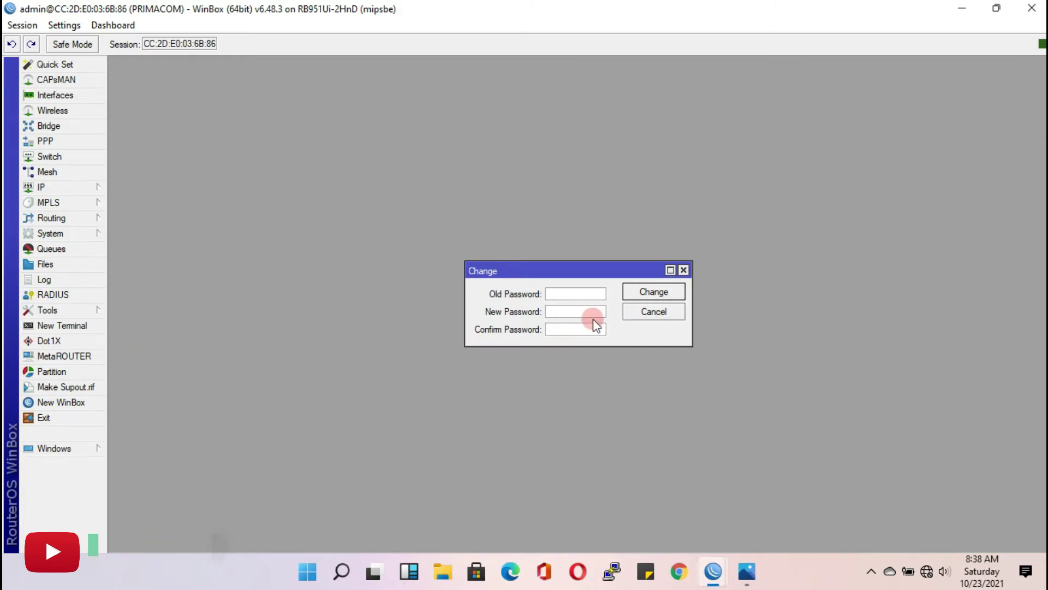
type("********")
left_click(576, 335)
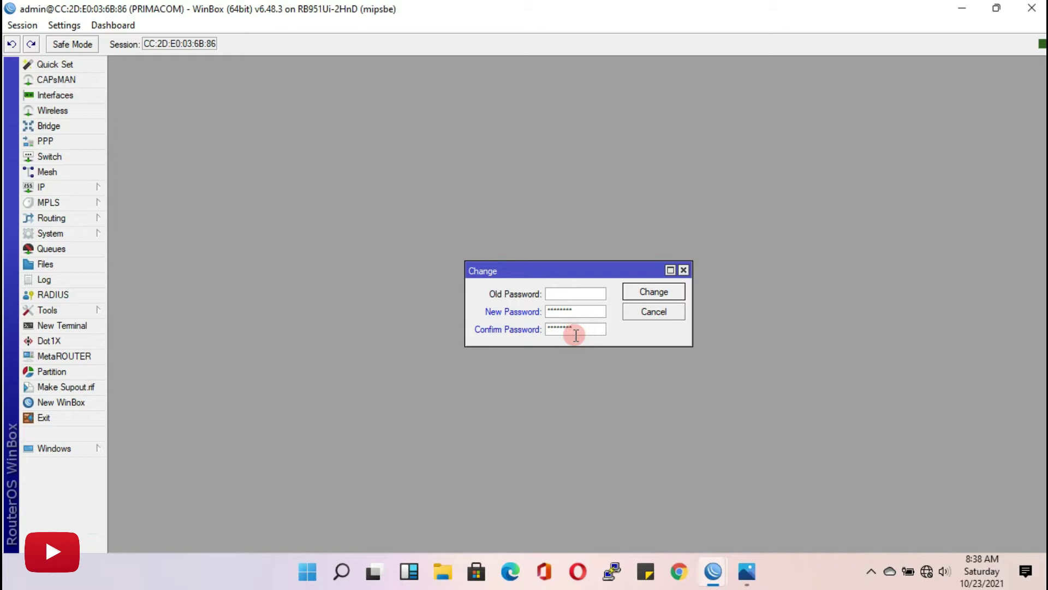
type("********")
left_click(676, 290)
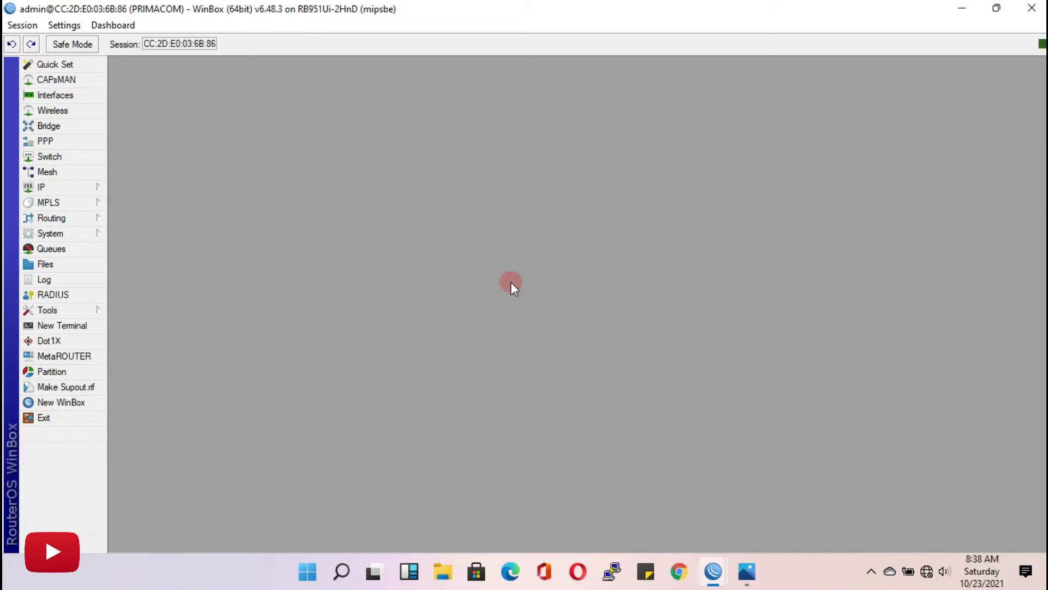
- Return to the login window and reconnect to the router as admin, entering the new account password
left_click(63, 404)
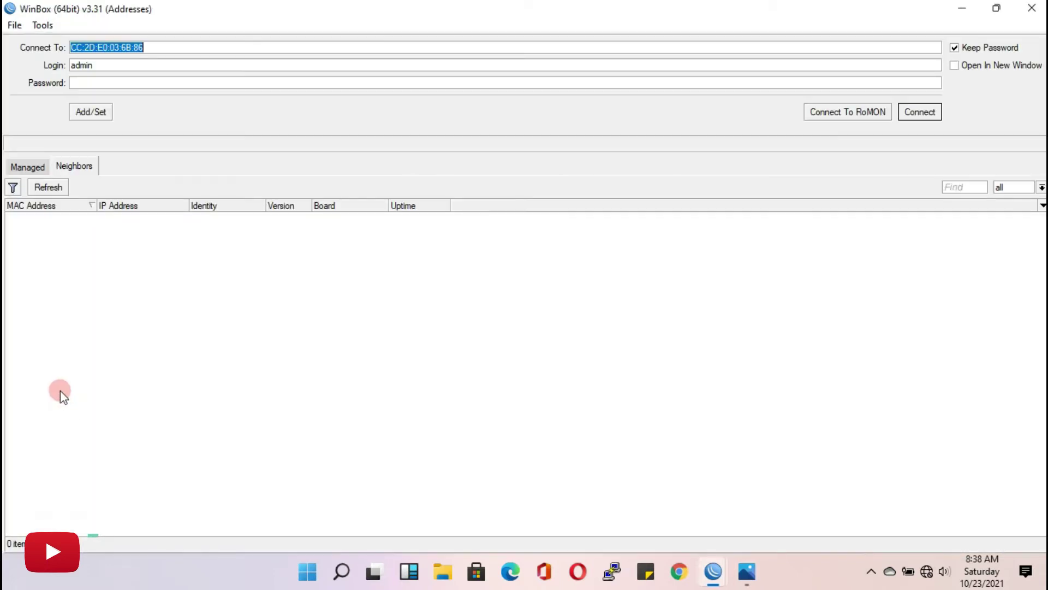
left_click(121, 84)
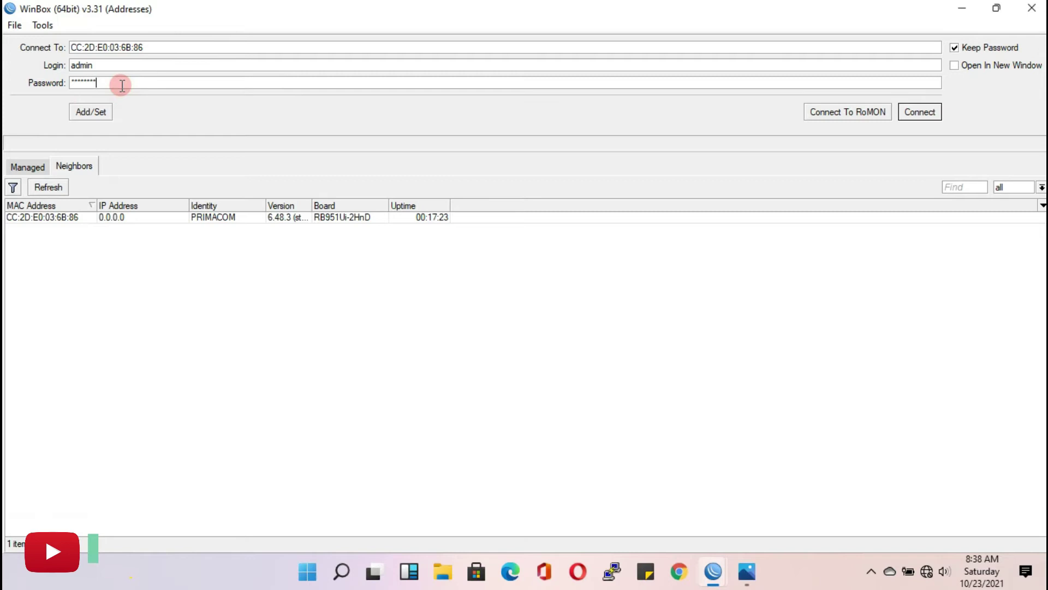
left_click(928, 113)
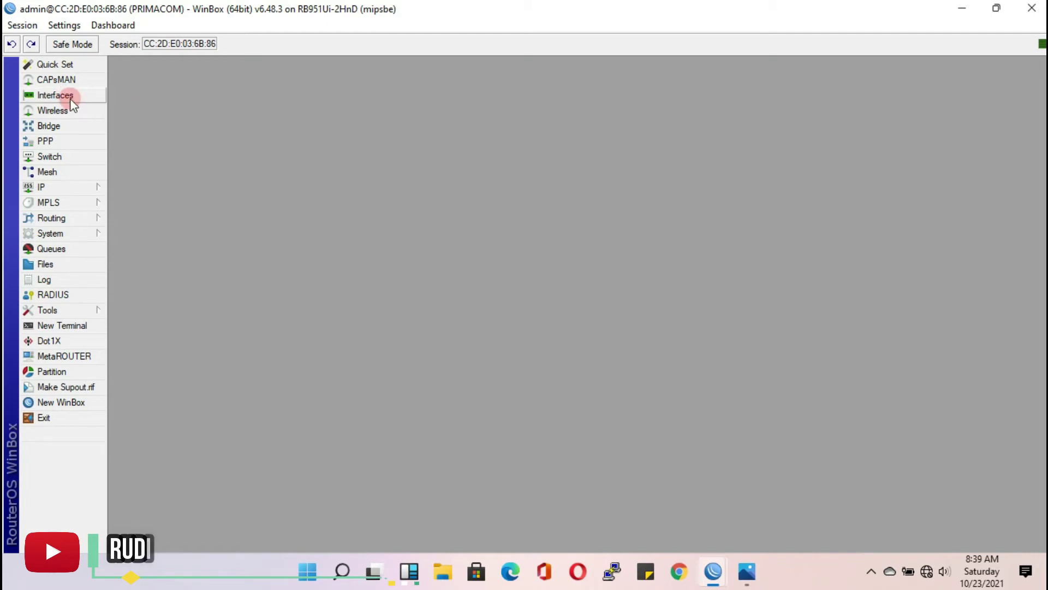
- Enable the wlan1 wireless interface in the interface list
left_click(55, 95)
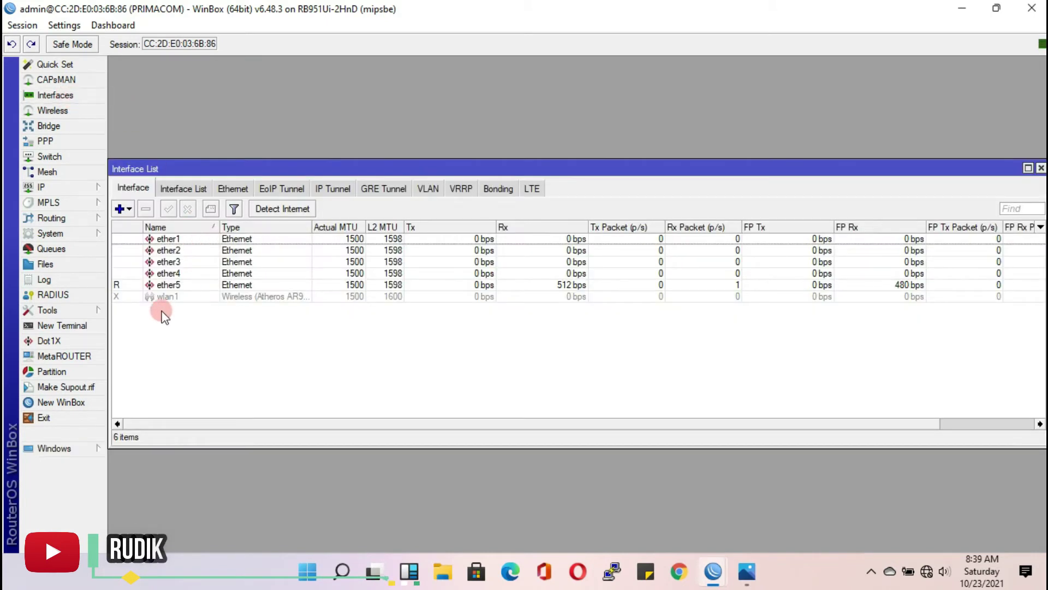
left_click(146, 298)
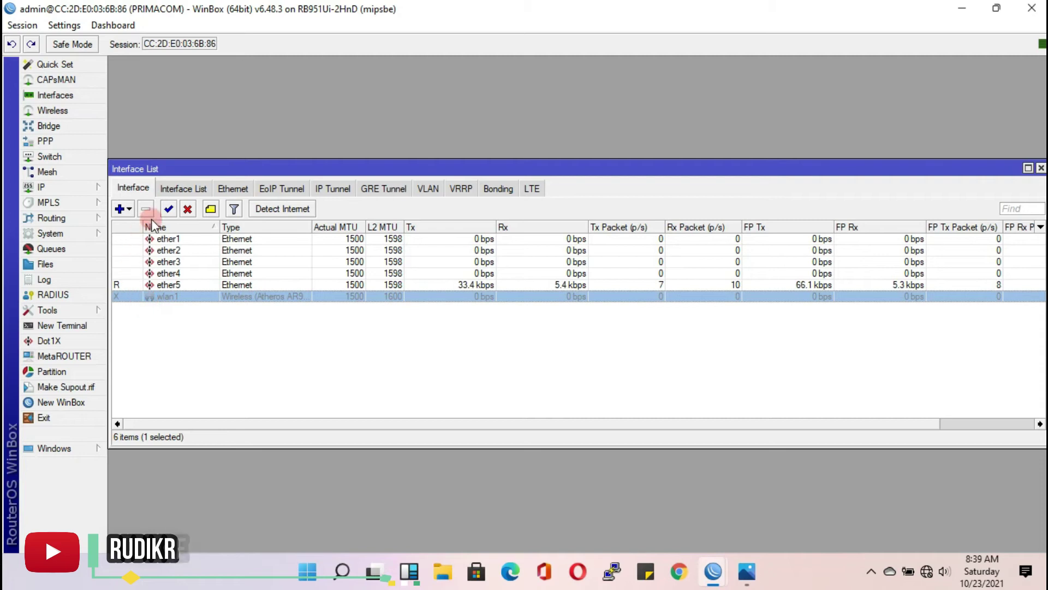
left_click(169, 209)
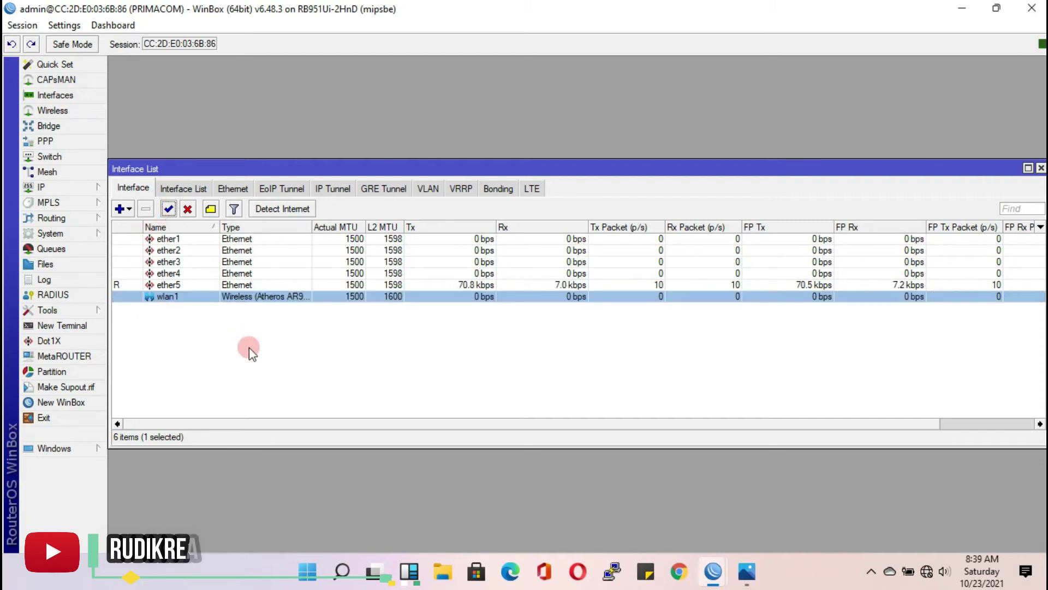
- Set the wireless mode of the wlan1 interface to station bridge and apply the change
left_click(242, 300)
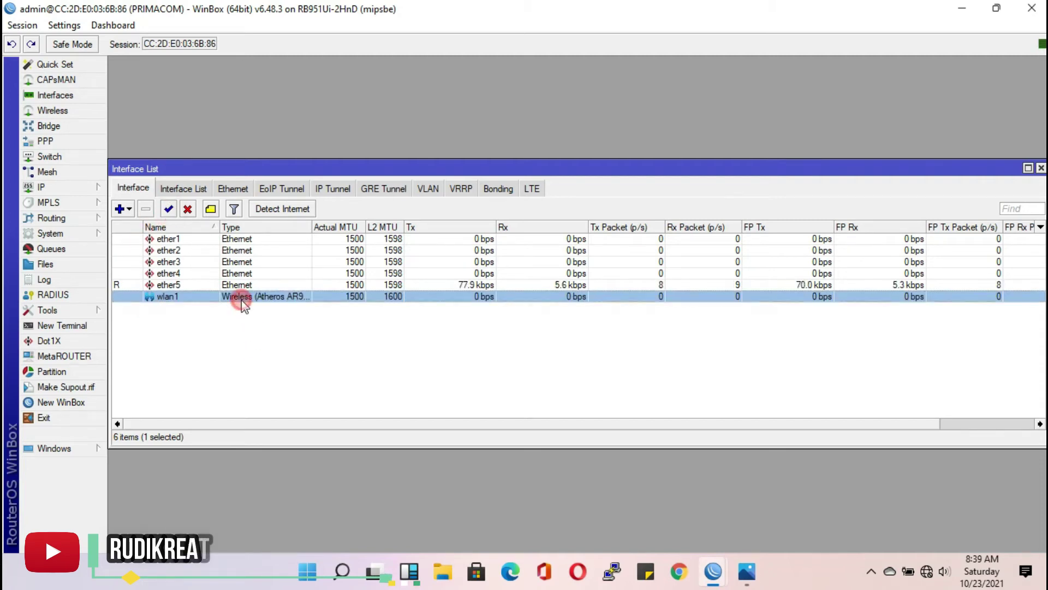
double_click(242, 301)
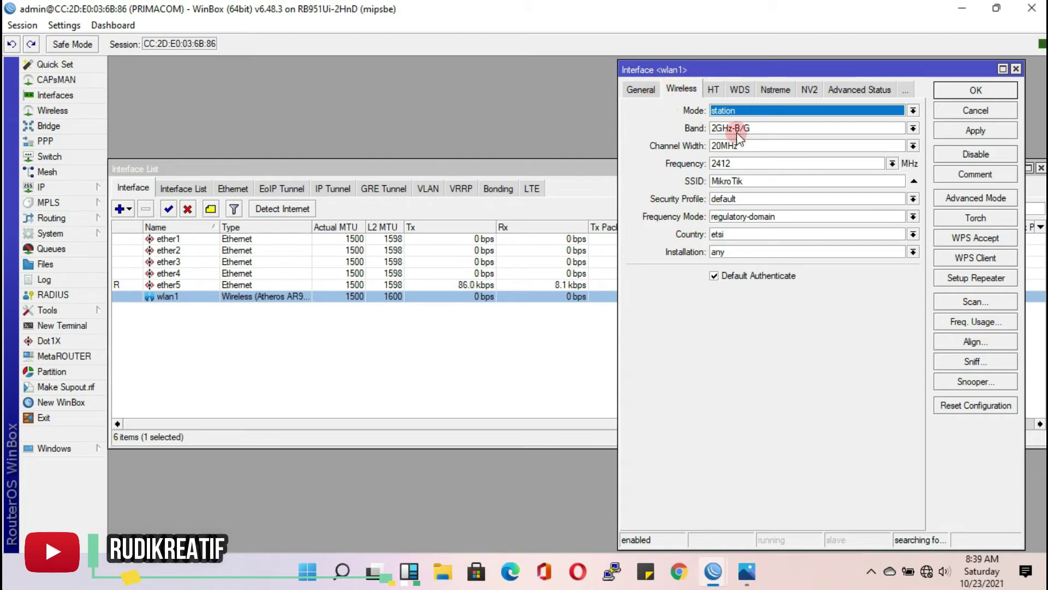
left_click(645, 91)
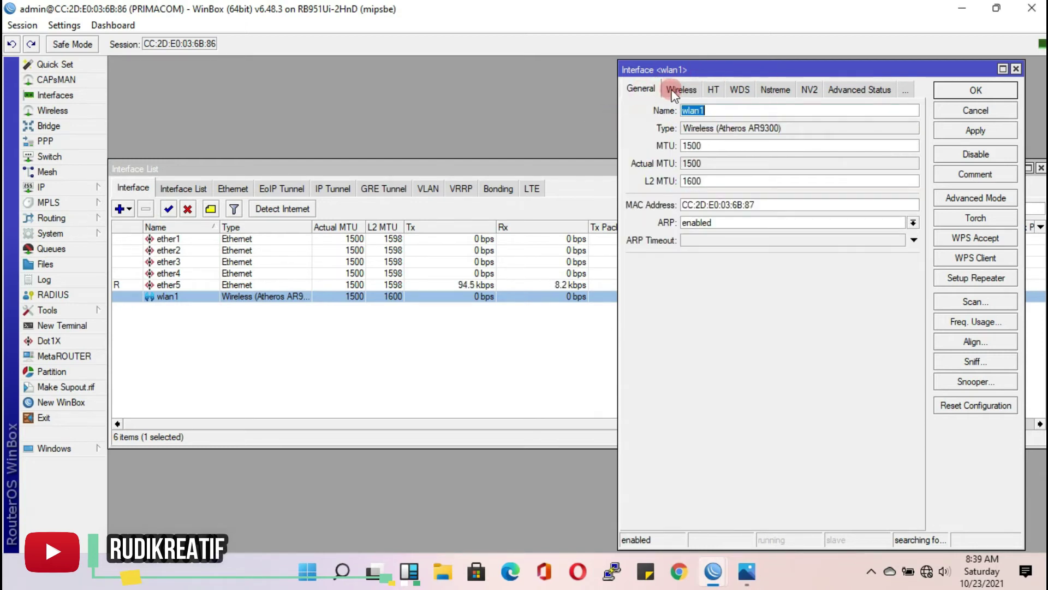
left_click(673, 91)
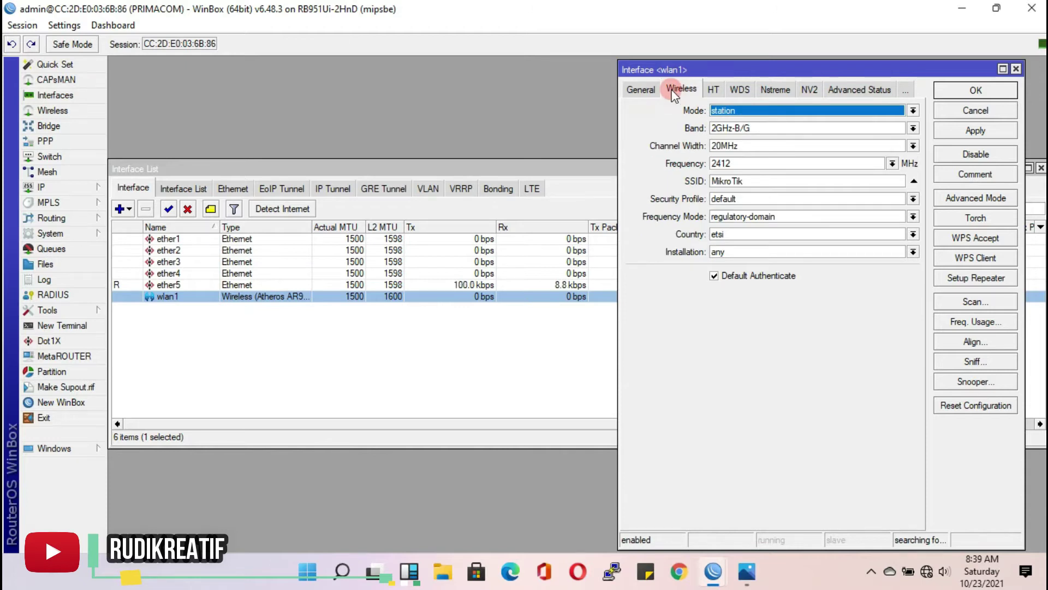
left_click(913, 110)
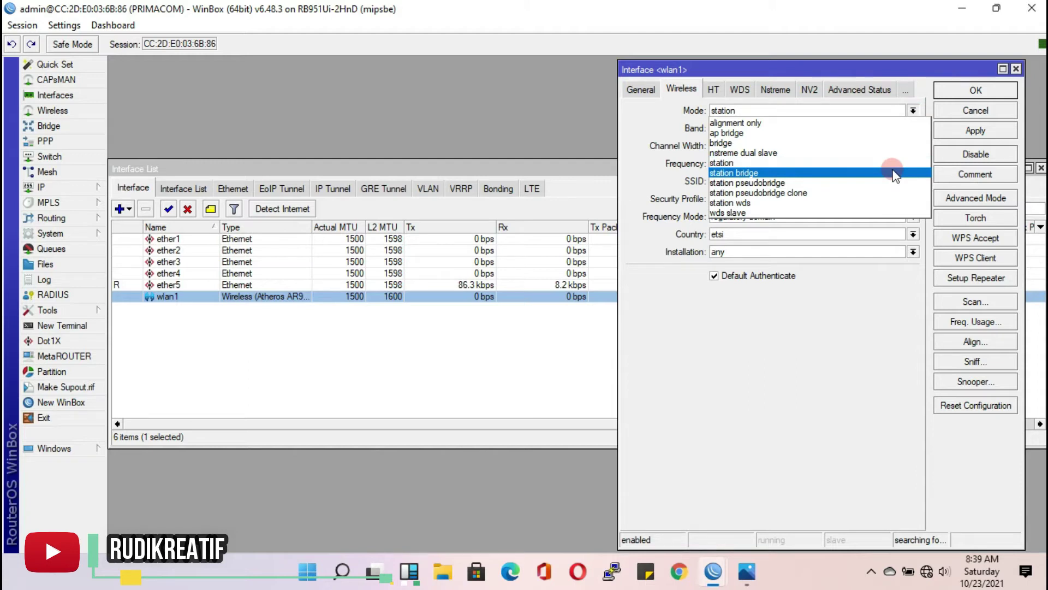
left_click(818, 173)
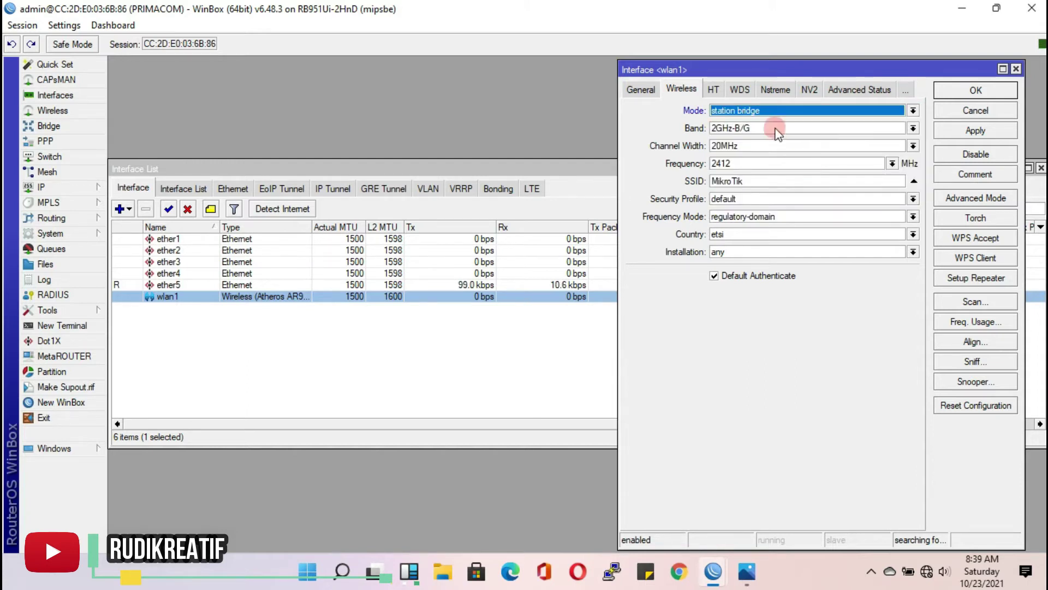
left_click(716, 277)
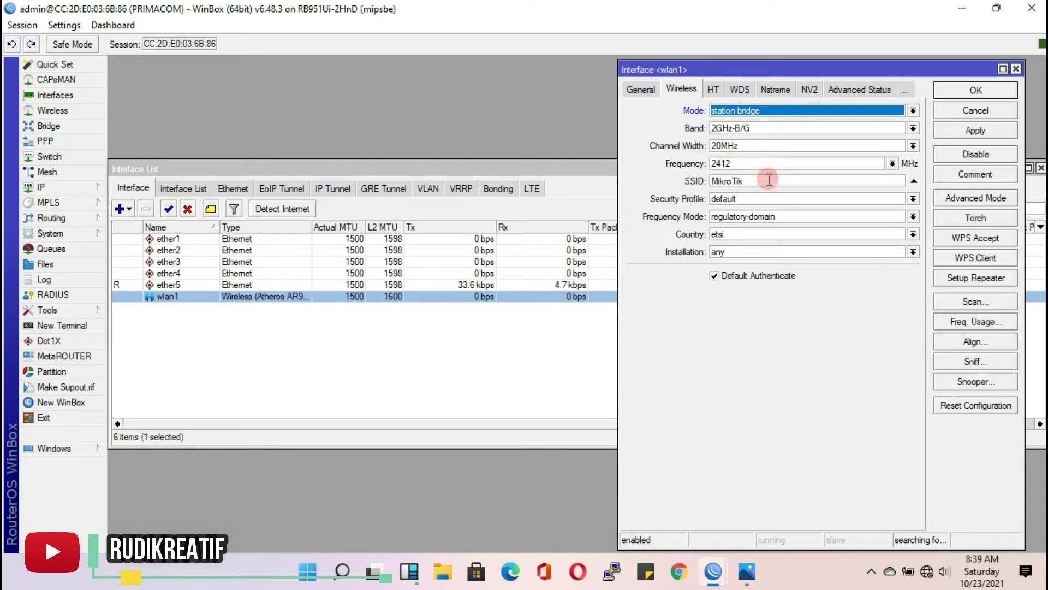
left_click(958, 136)
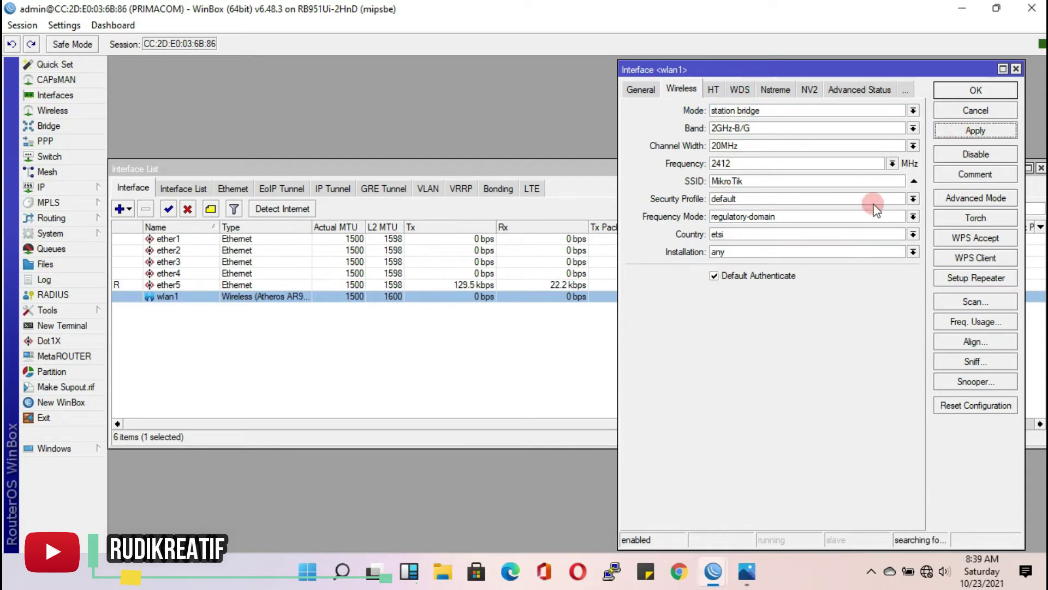
left_click(955, 136)
- Scan for wireless networks on wlan1 and connect to the access point with SSID MikroTik
left_click(977, 224)
left_click(976, 304)
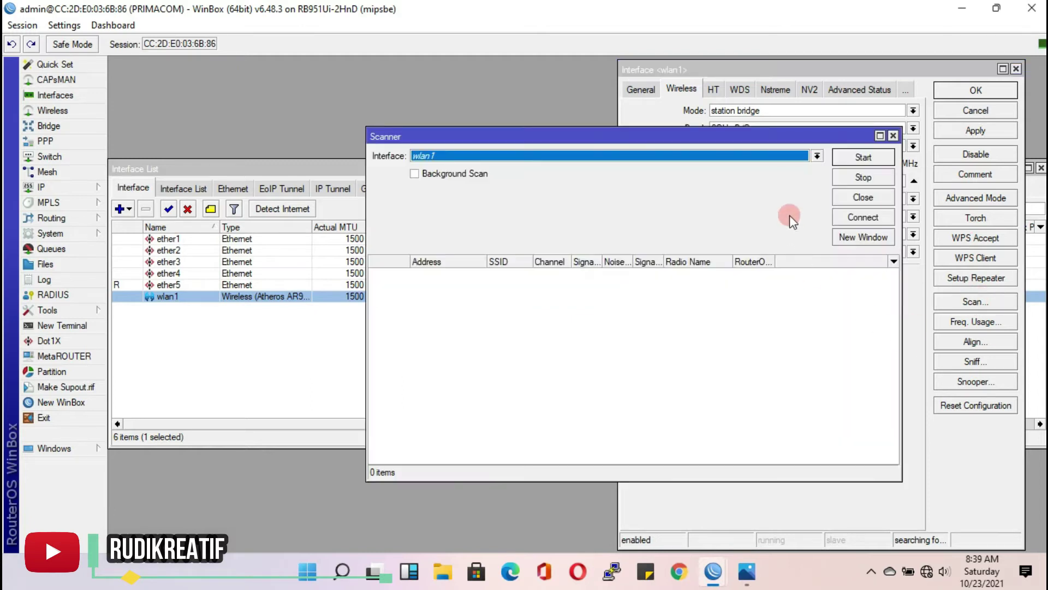
left_click(859, 157)
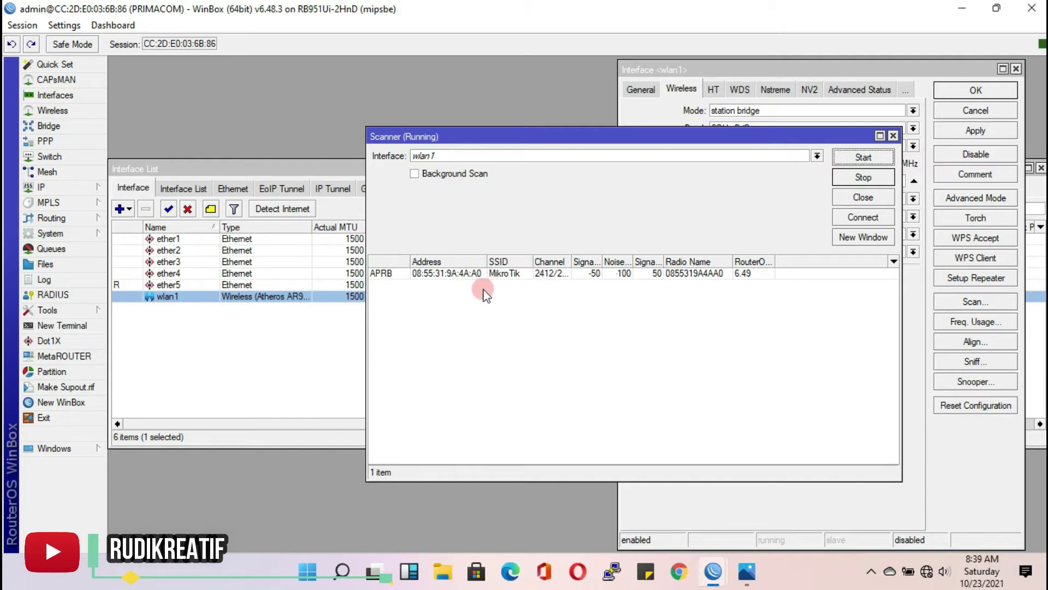
left_click(488, 273)
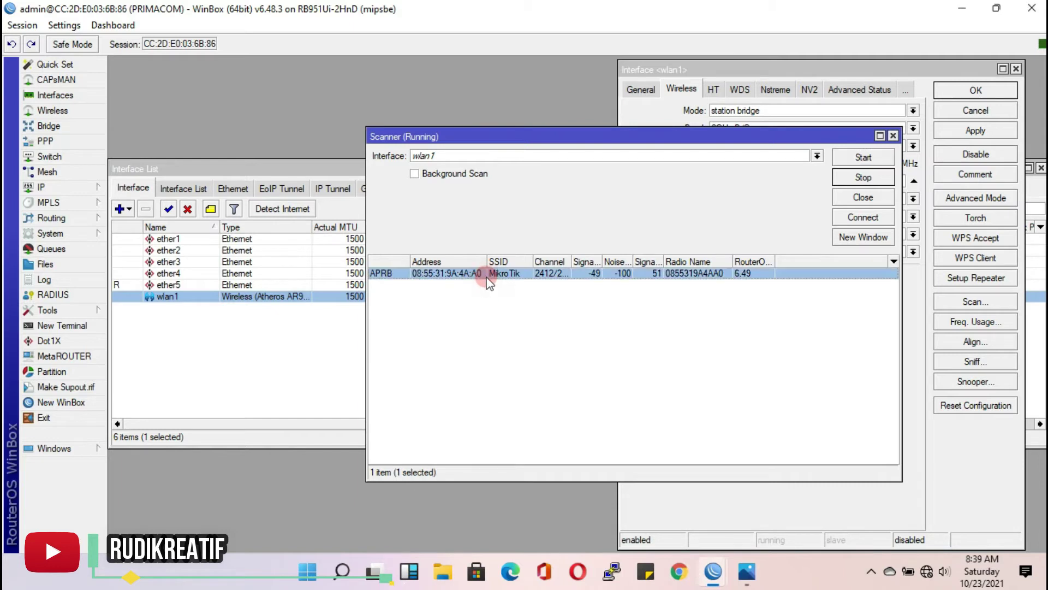
left_click(863, 217)
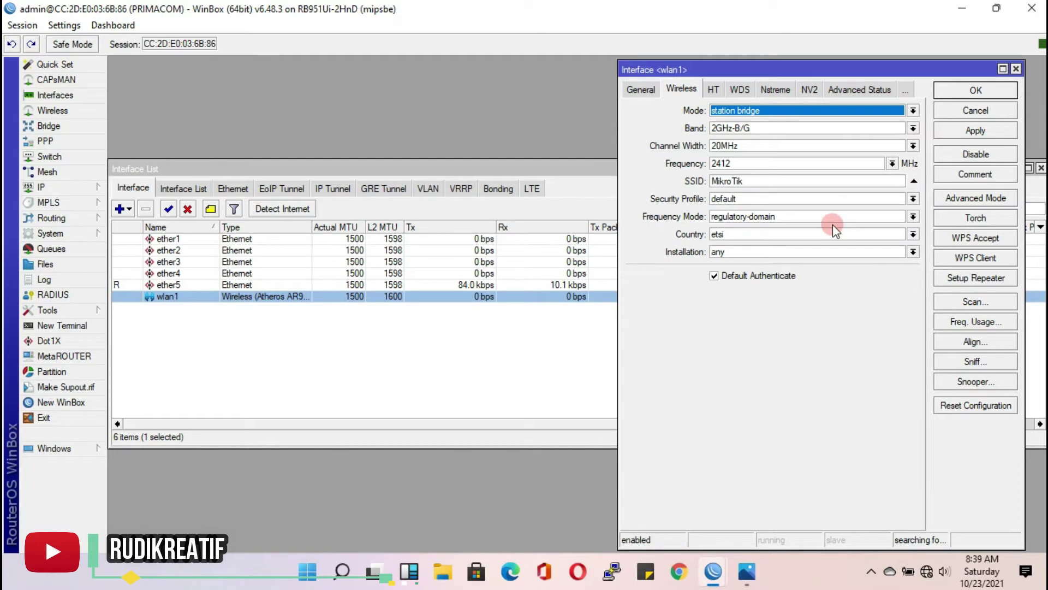
- Apply the wlan1 settings and start a new wireless security profile in dynamic keys mode with WPA PSK and WPA2 PSK authentication
left_click(962, 133)
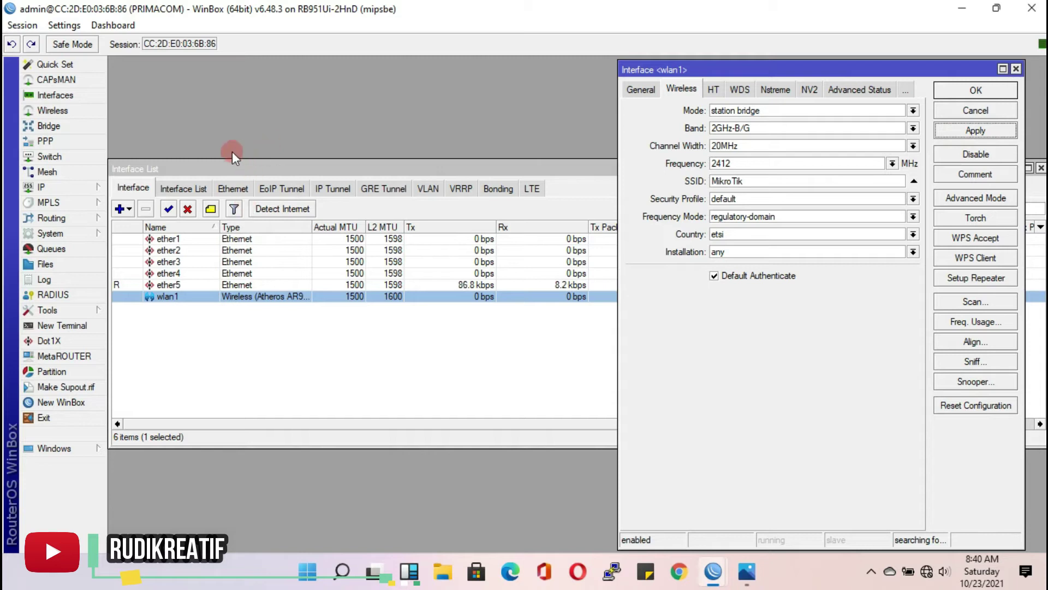
left_click(53, 111)
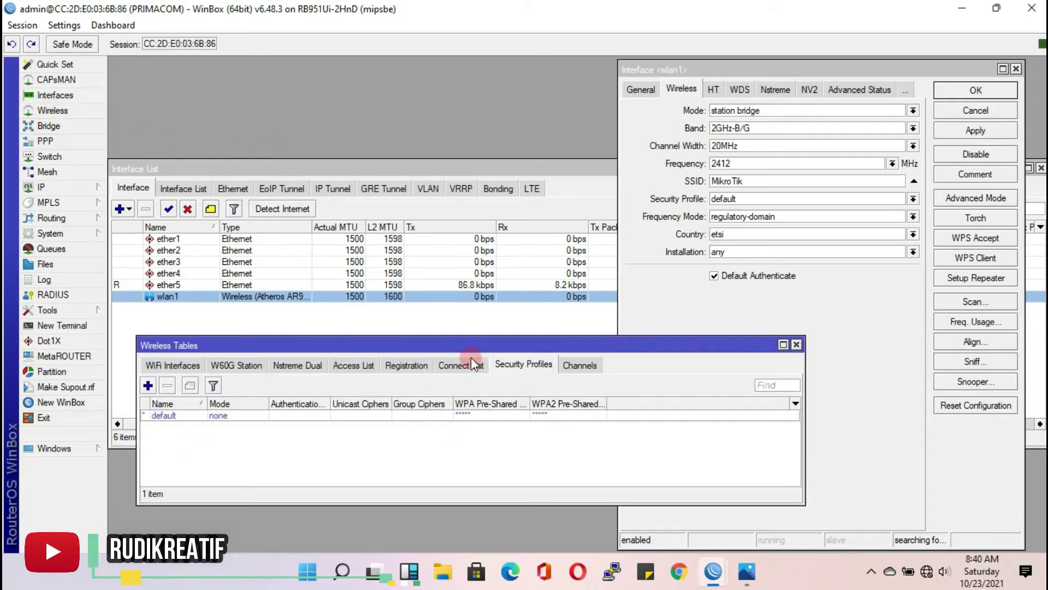
left_click_drag(462, 344, 715, 327)
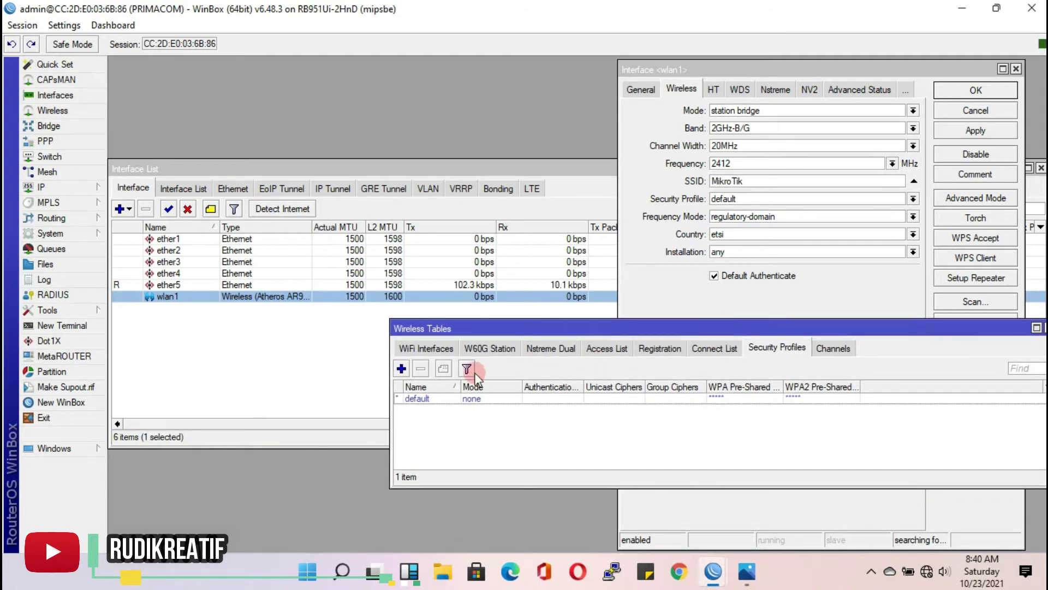
left_click(402, 370)
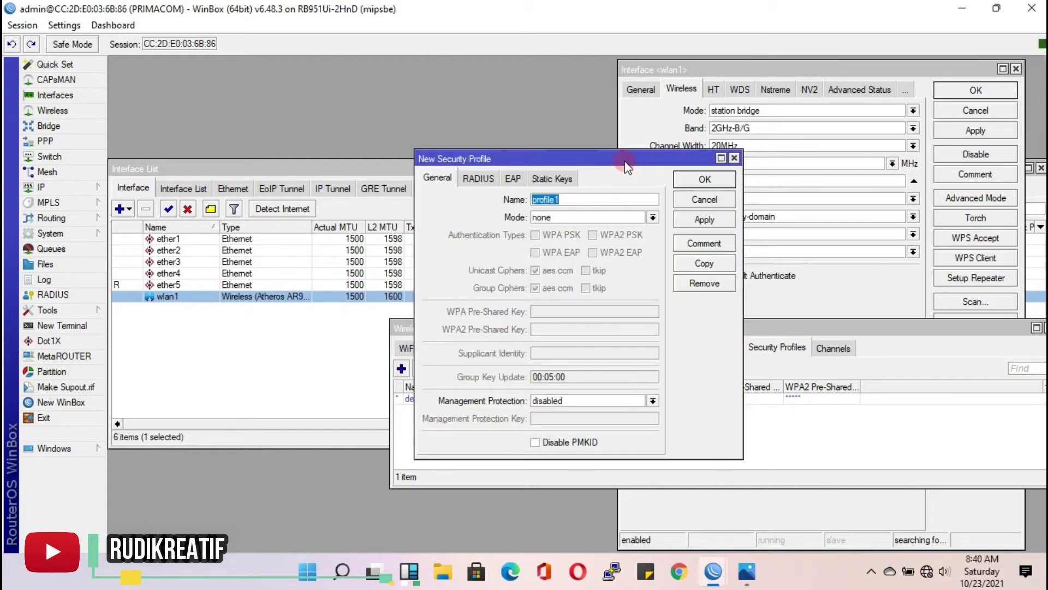
left_click_drag(606, 155, 771, 282)
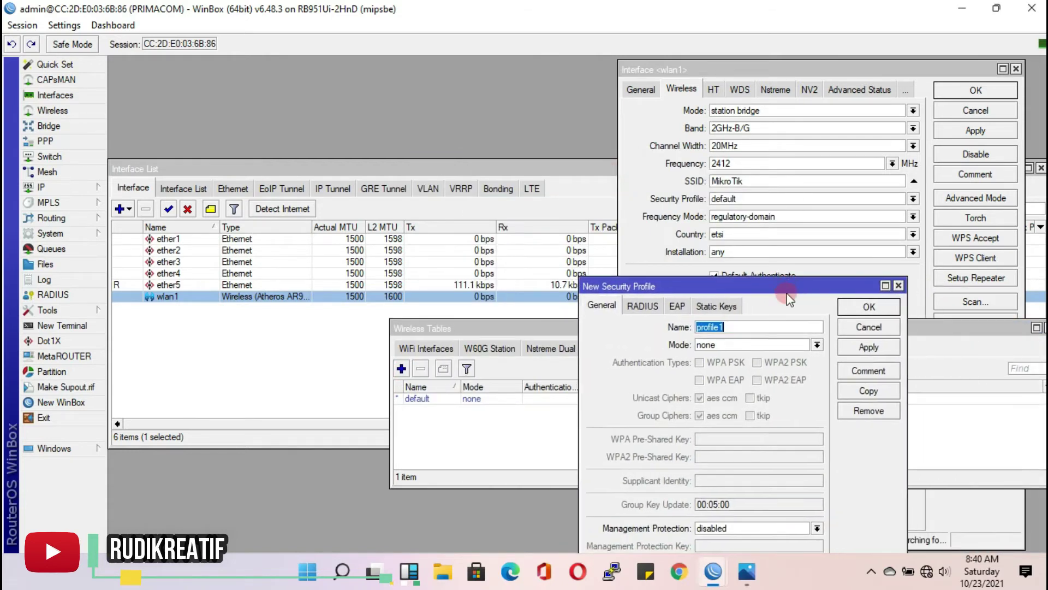
left_click(817, 345)
left_click(765, 359)
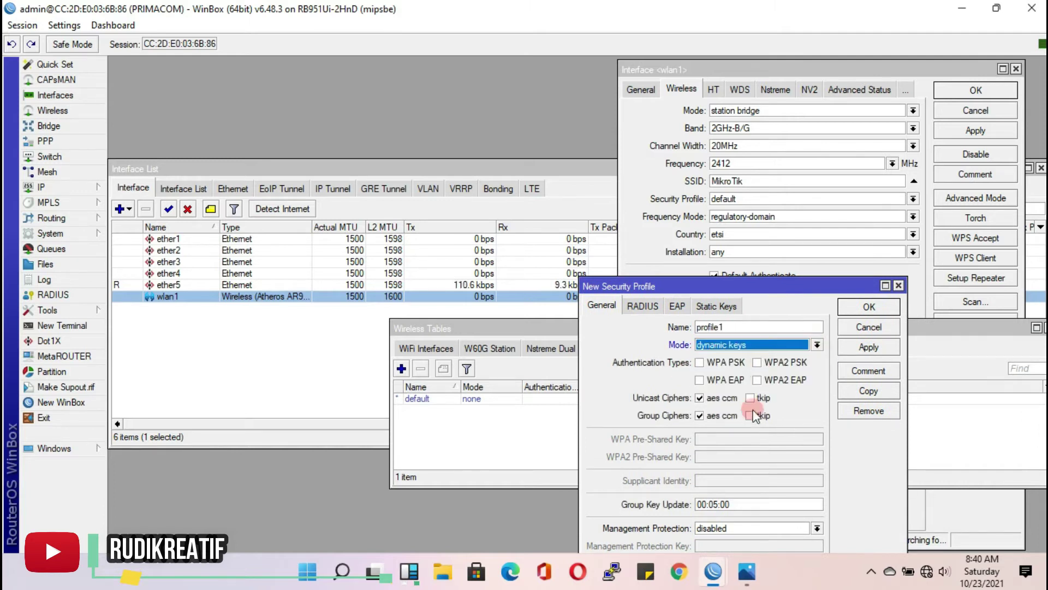
left_click(699, 364)
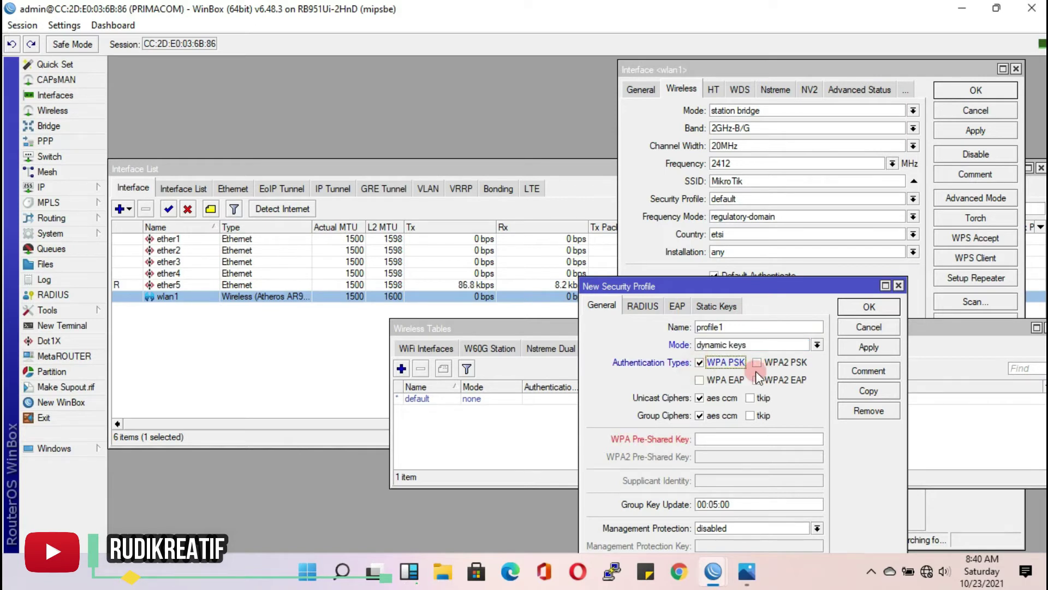
left_click(758, 363)
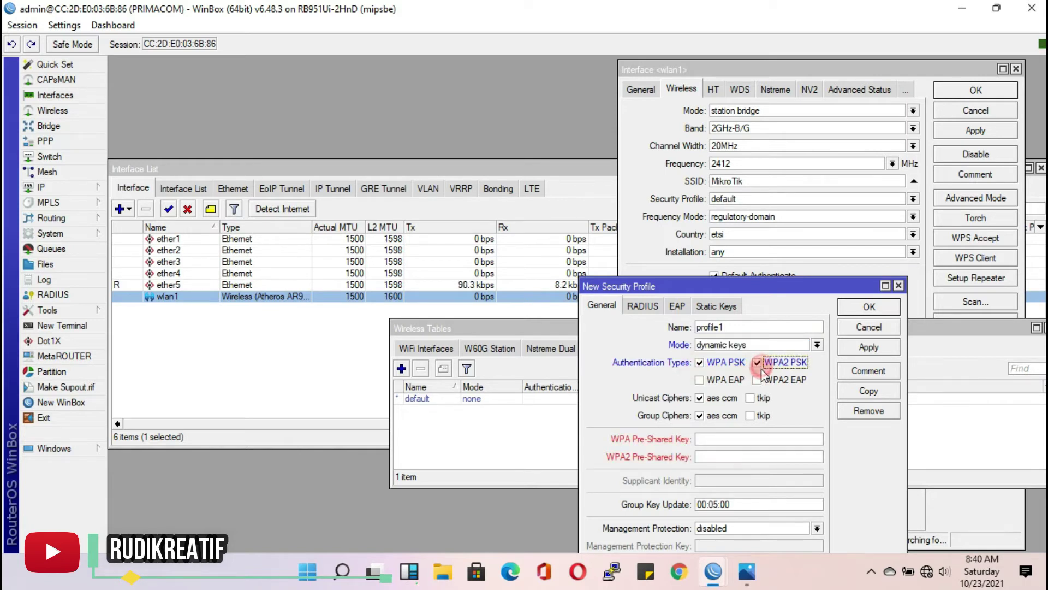
- Enter the WPA and WPA2 pre-shared keys for the new security profile, save it and close the wireless tables
left_click(713, 436)
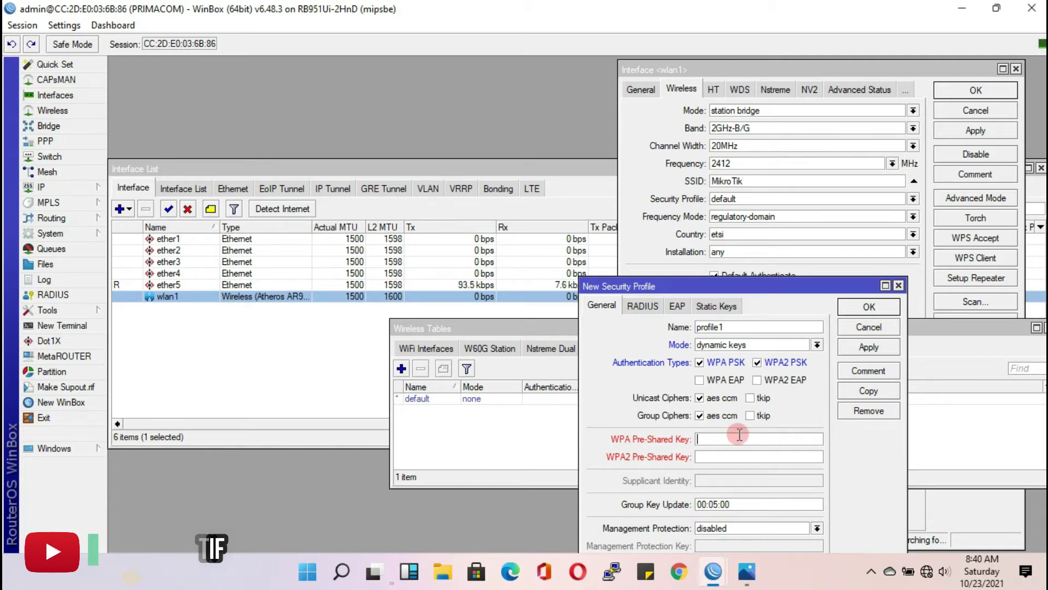
type("******")
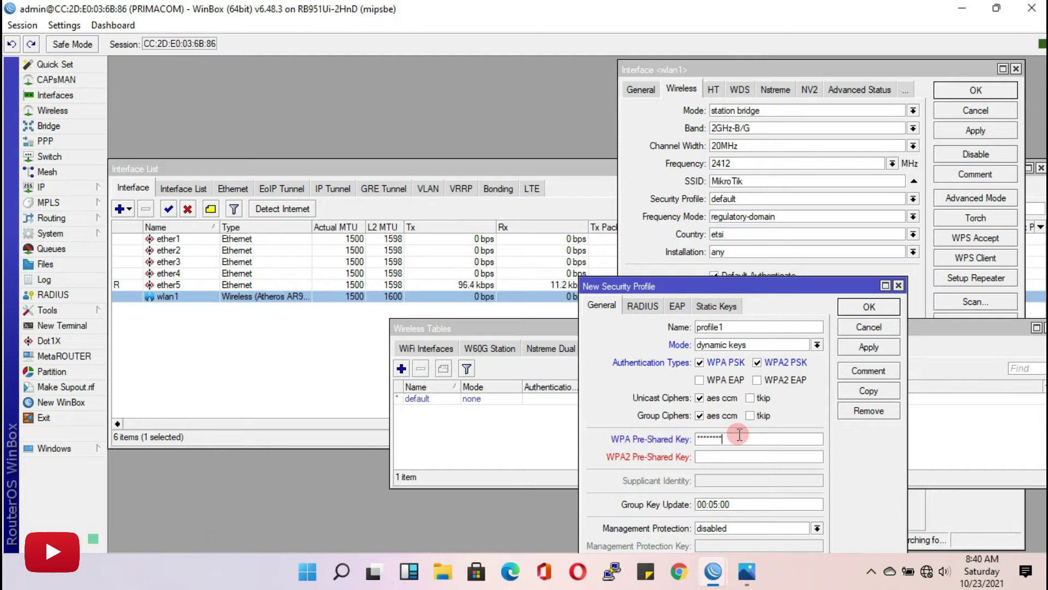
left_click(733, 455)
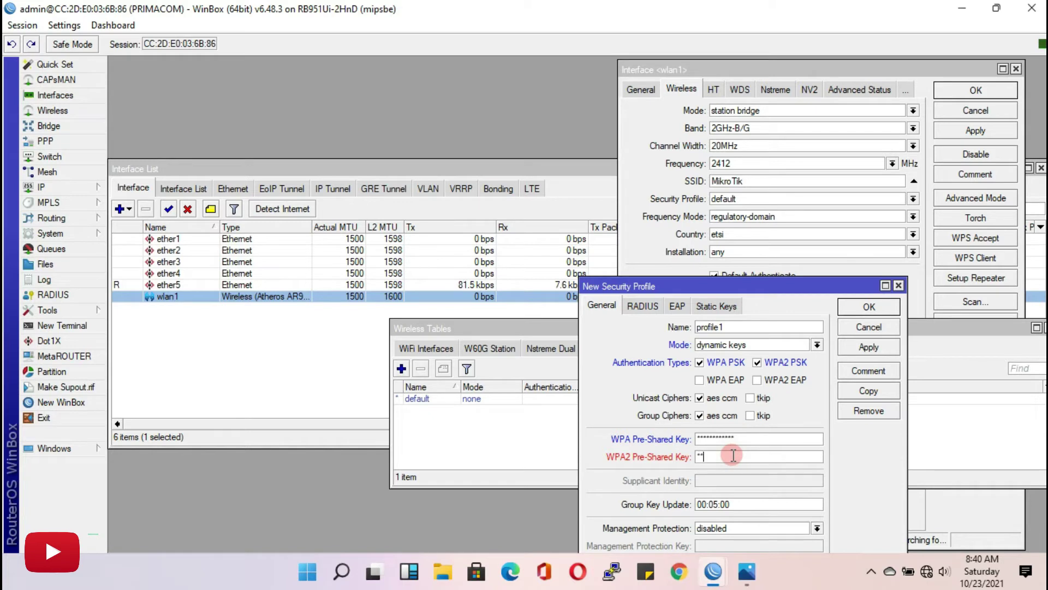
type("********")
left_click(869, 348)
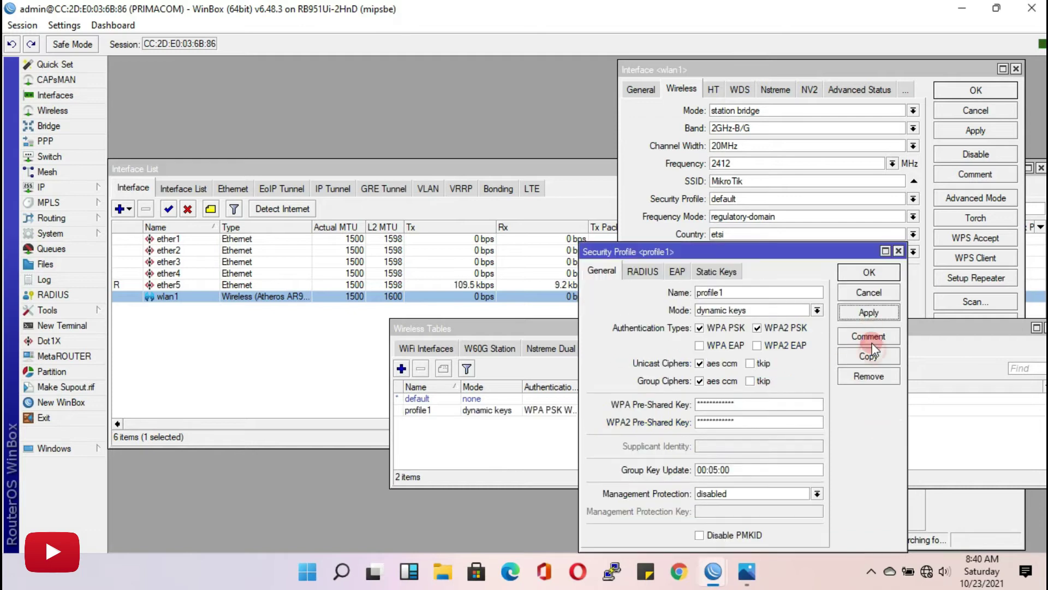
left_click(874, 275)
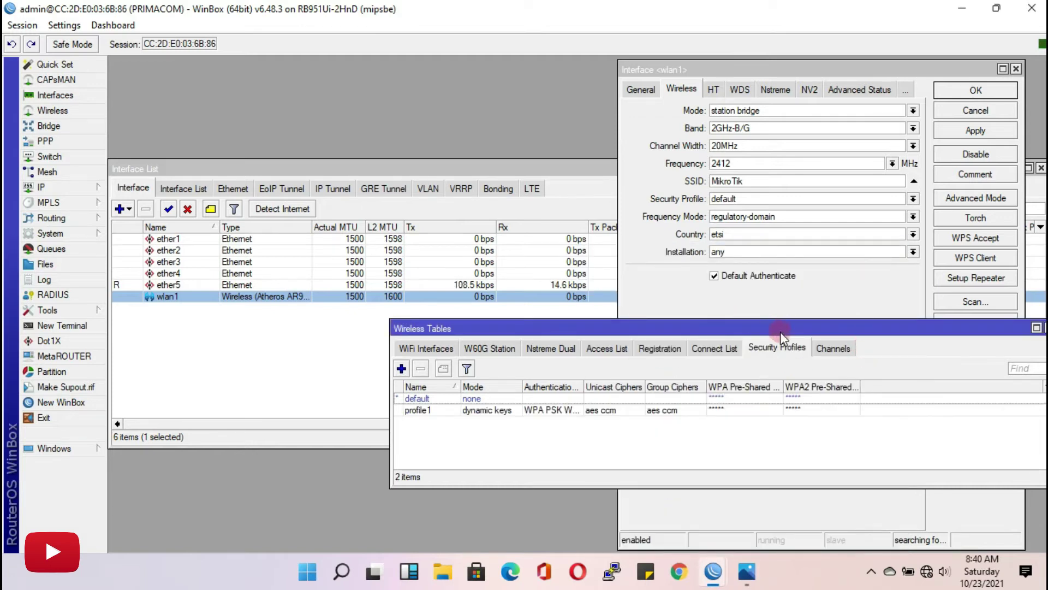
left_click_drag(781, 332, 697, 369)
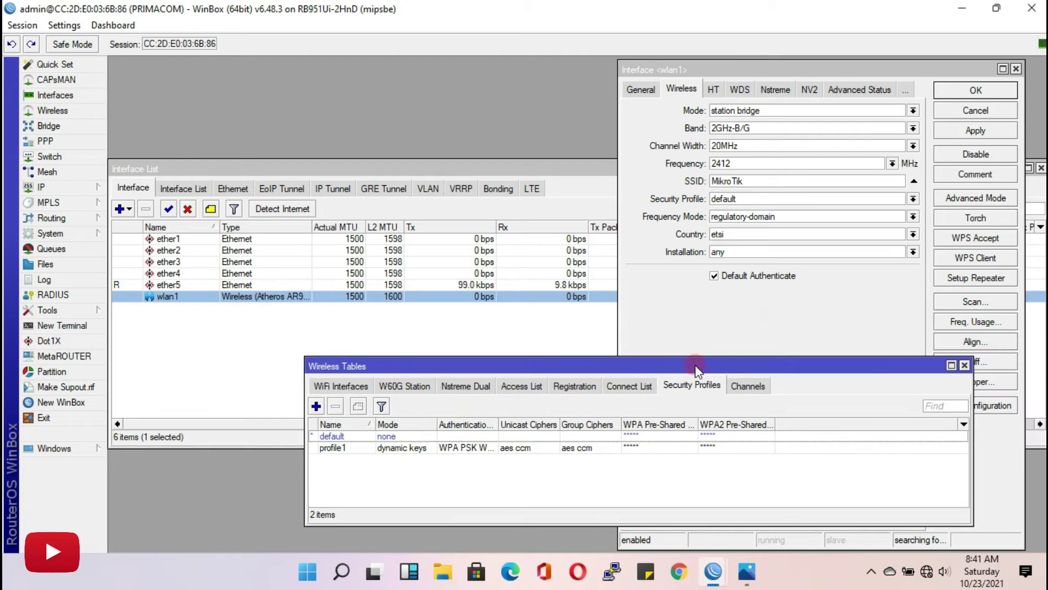
left_click(965, 365)
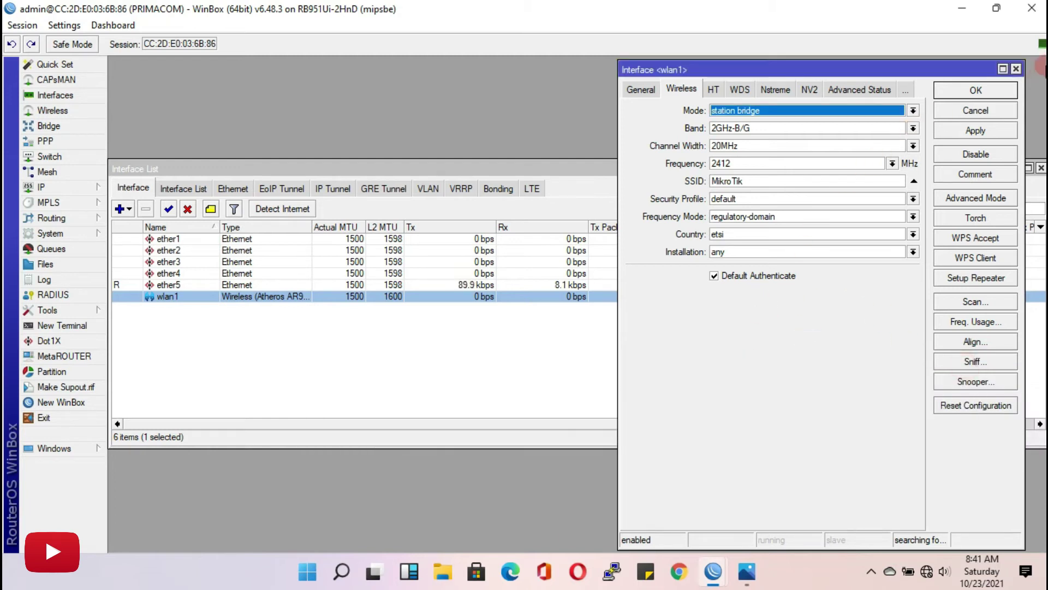
- Assign the security profile profile1 to the wlan1 interface, apply the change and close the wireless windows
left_click(976, 90)
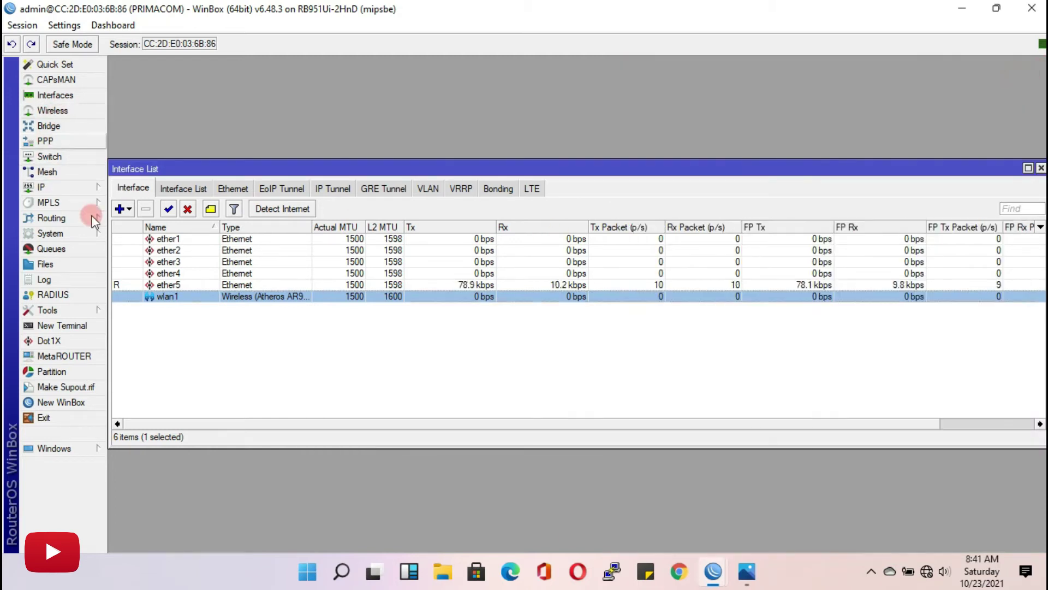
left_click(163, 299)
double_click(181, 299)
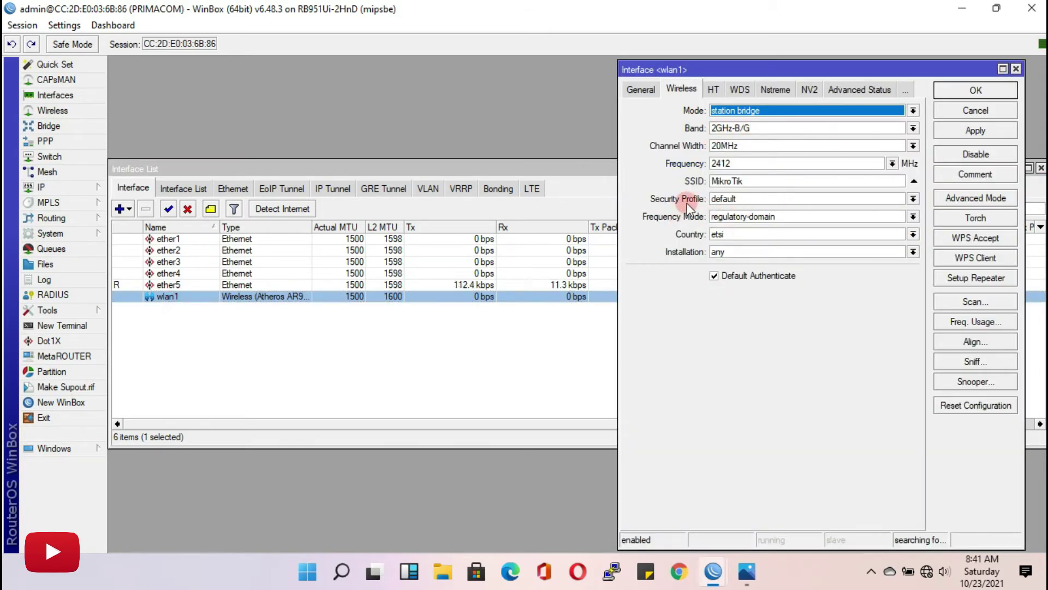
left_click(913, 199)
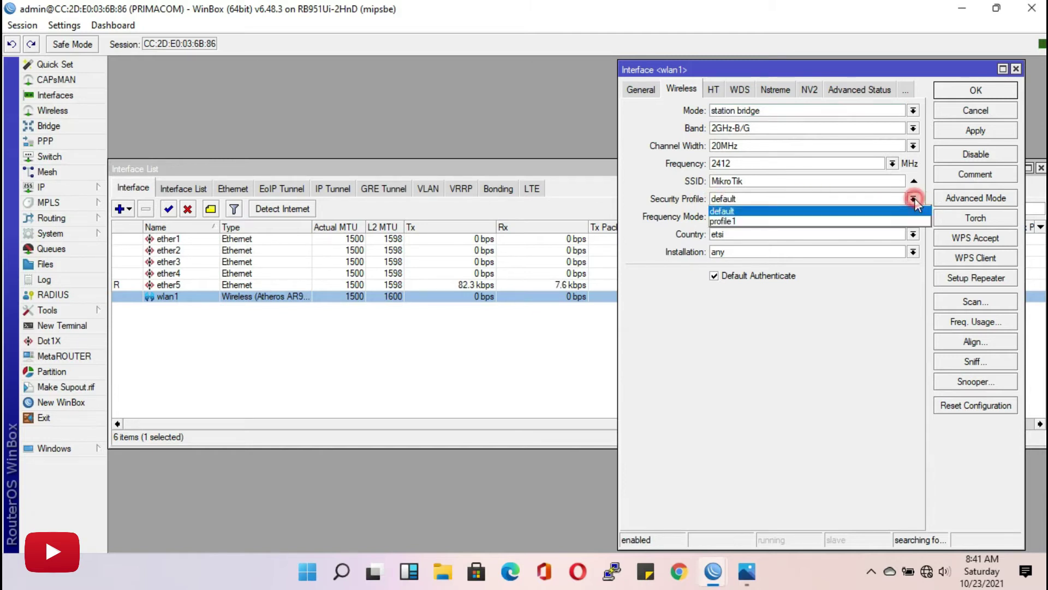
left_click(857, 223)
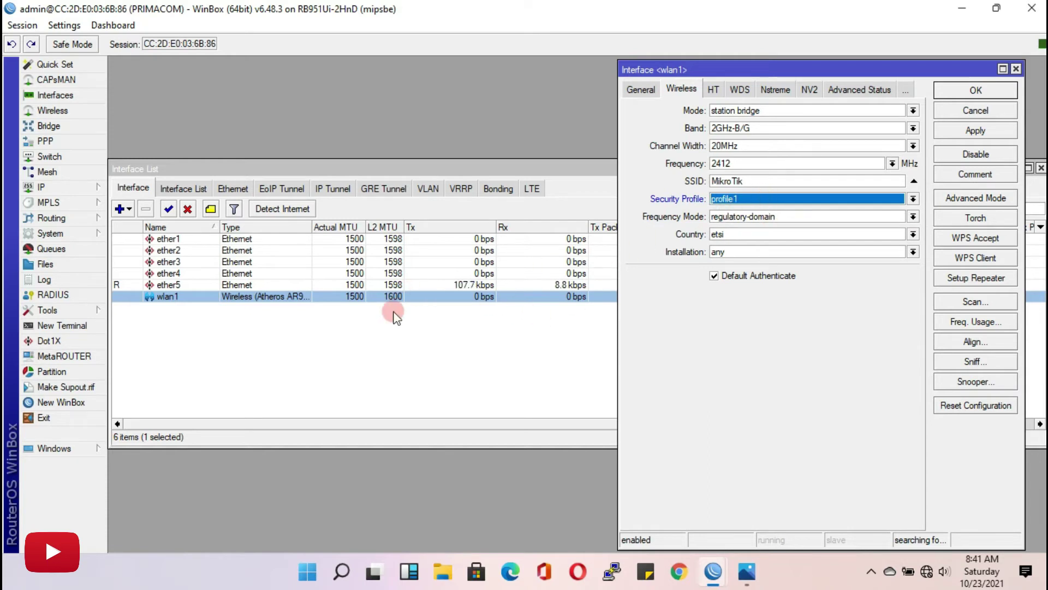
left_click(62, 109)
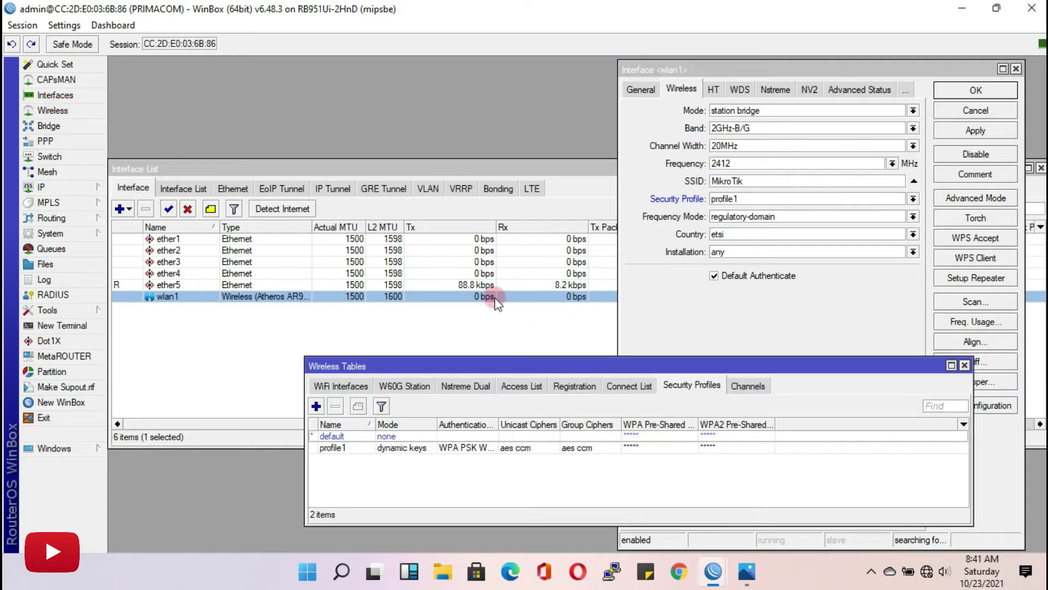
left_click_drag(555, 364, 647, 345)
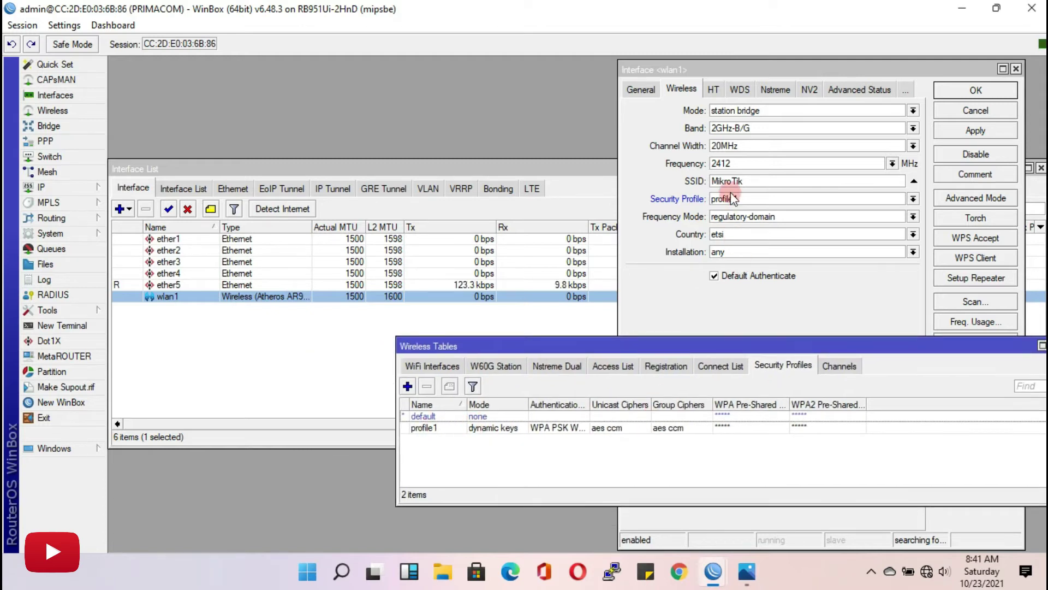
left_click(912, 198)
left_click(913, 198)
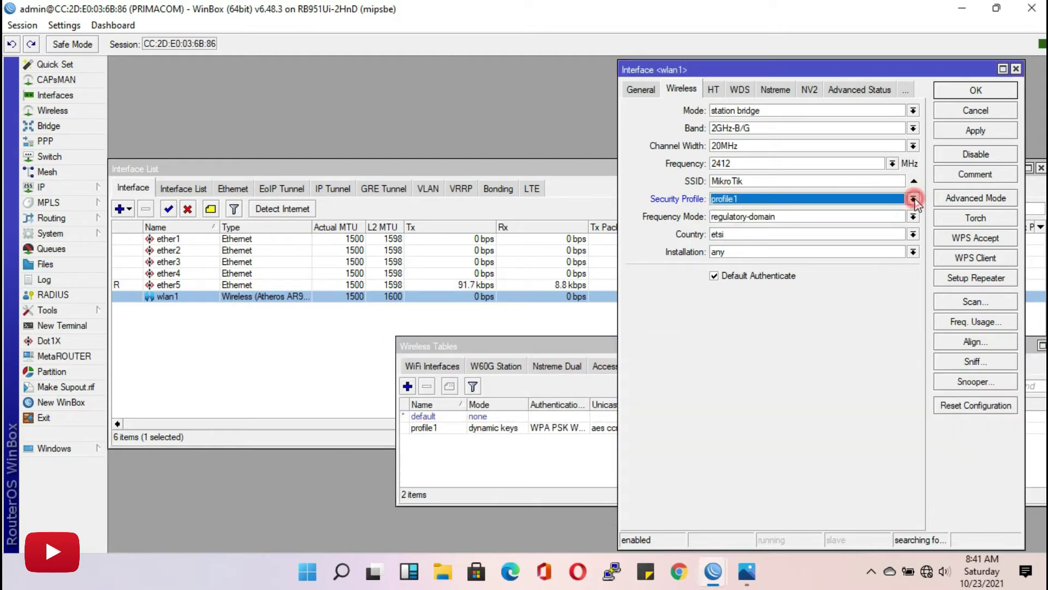
left_click(976, 131)
left_click(972, 89)
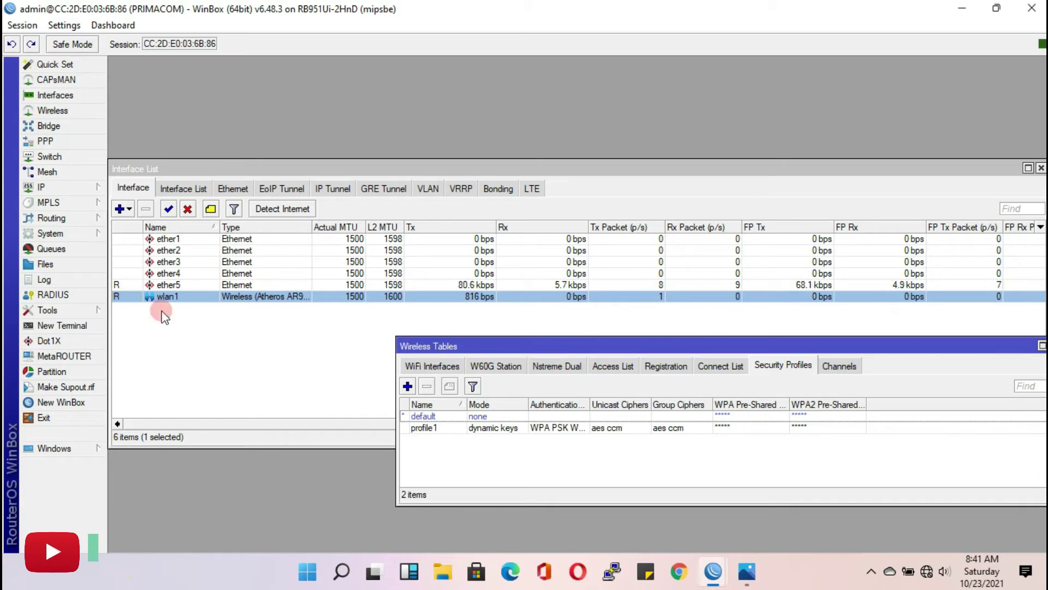
left_click_drag(495, 340, 297, 335)
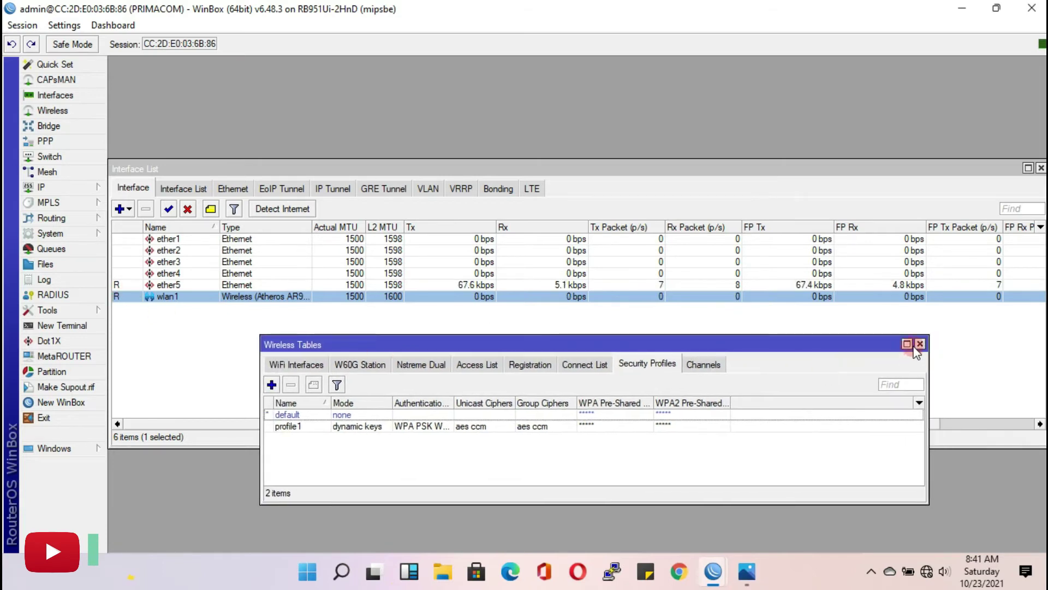
left_click(920, 344)
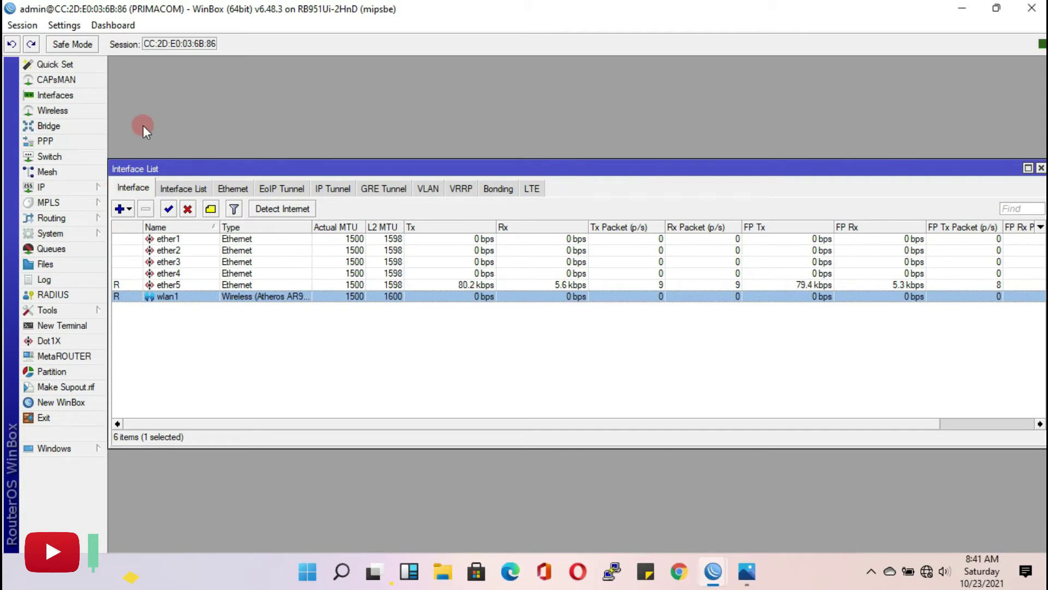
- Add a DHCP client on the wlan1 interface, save it and close the DHCP client list
left_click(99, 188)
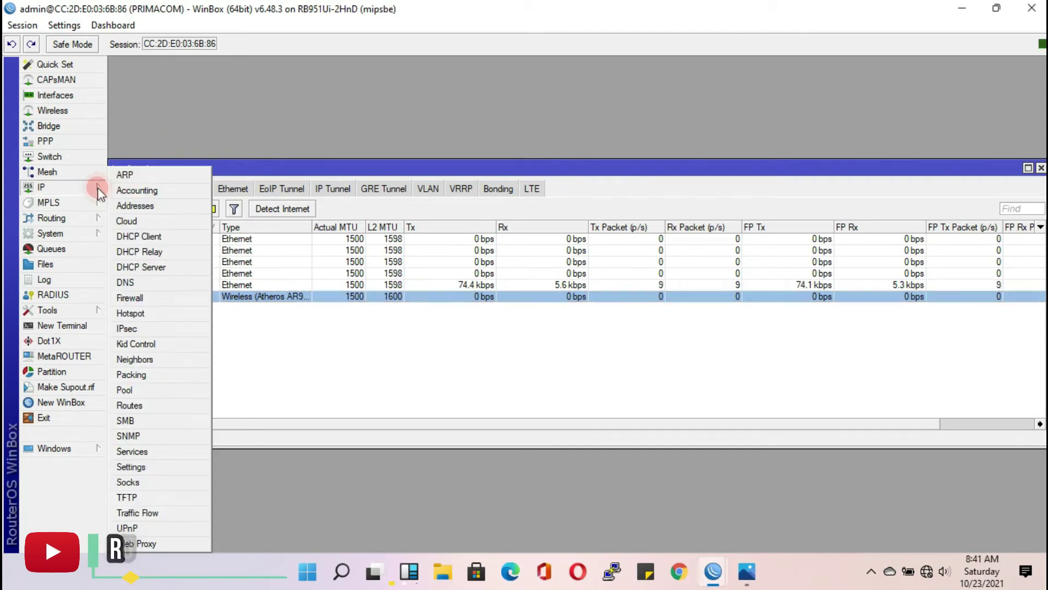
left_click(137, 236)
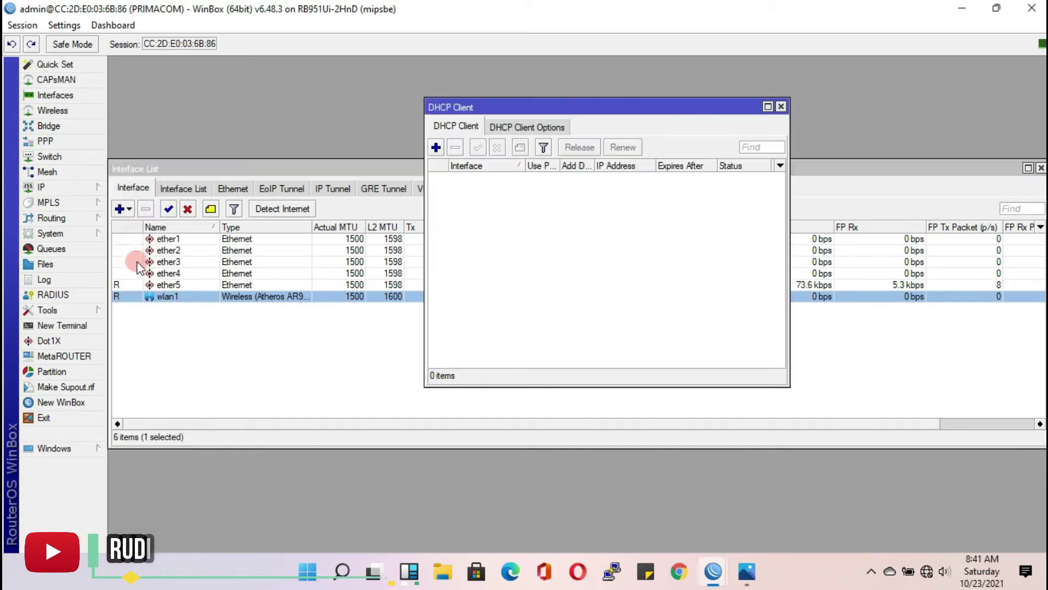
left_click(435, 148)
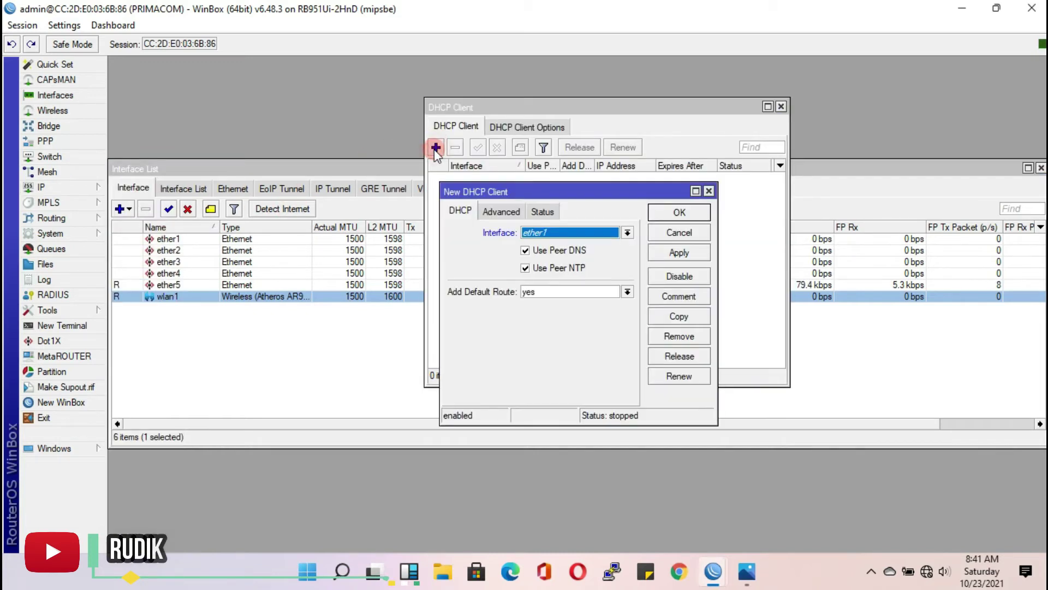
left_click(628, 233)
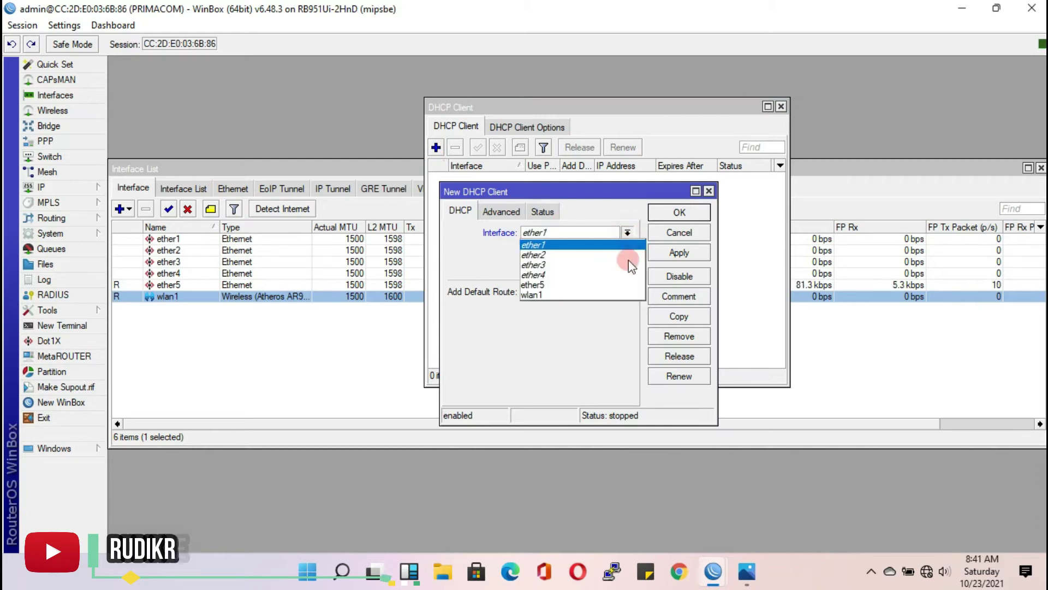
left_click(622, 294)
left_click(628, 232)
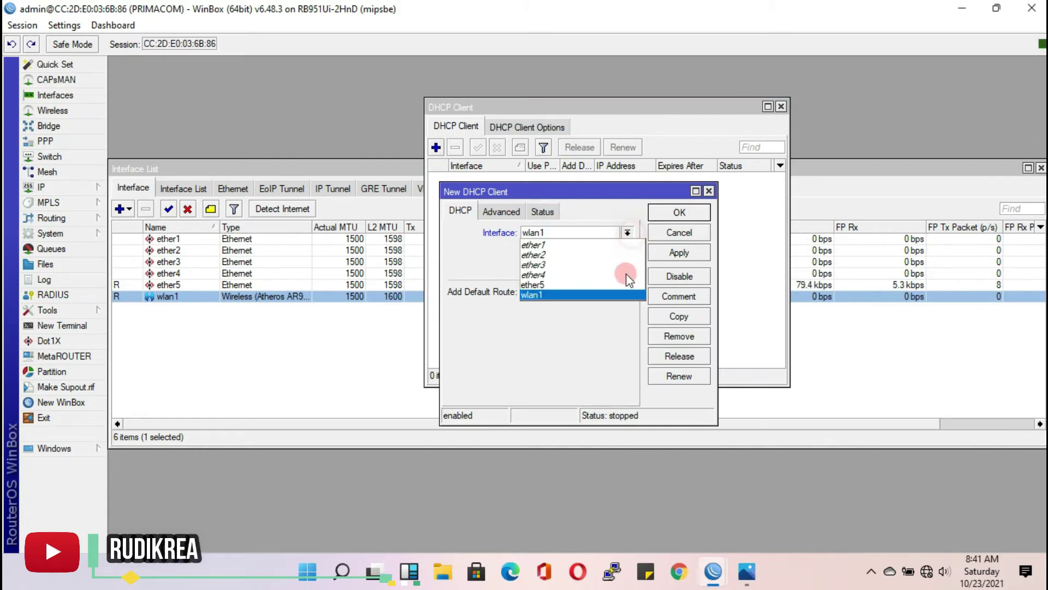
left_click(605, 295)
left_click(674, 254)
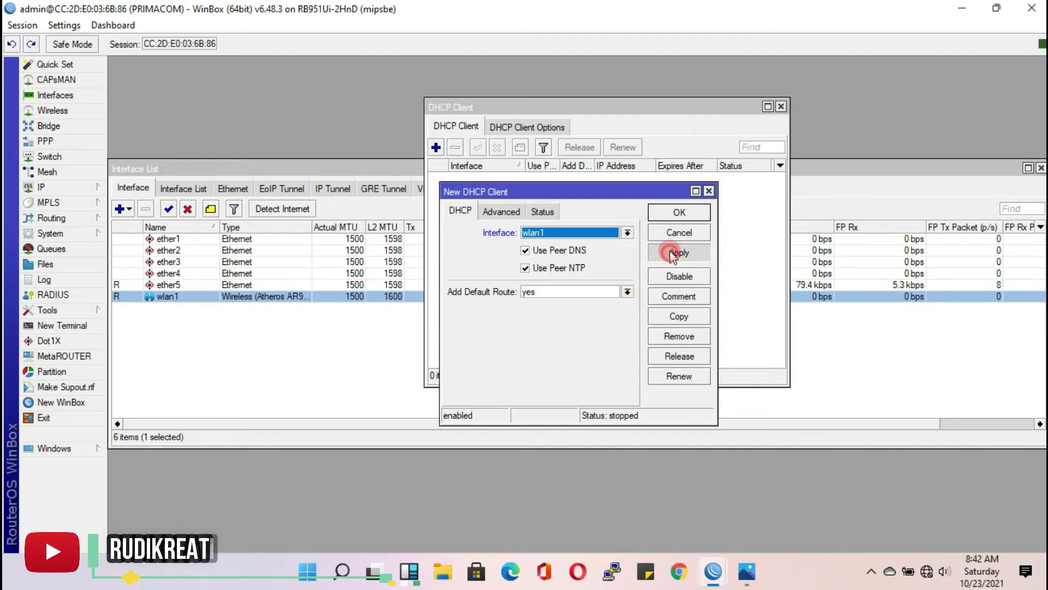
left_click(677, 212)
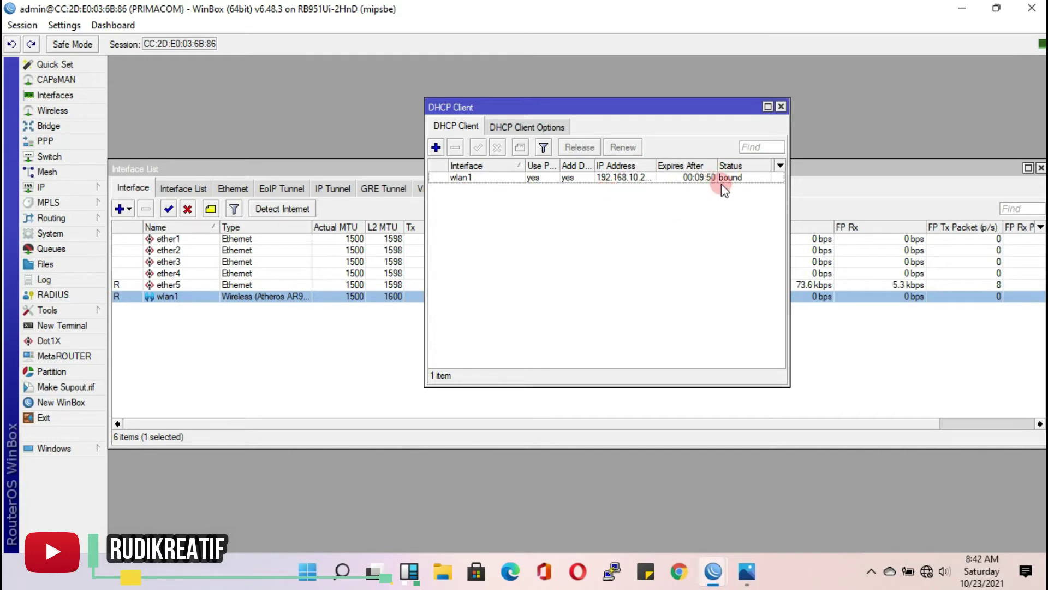
left_click(782, 106)
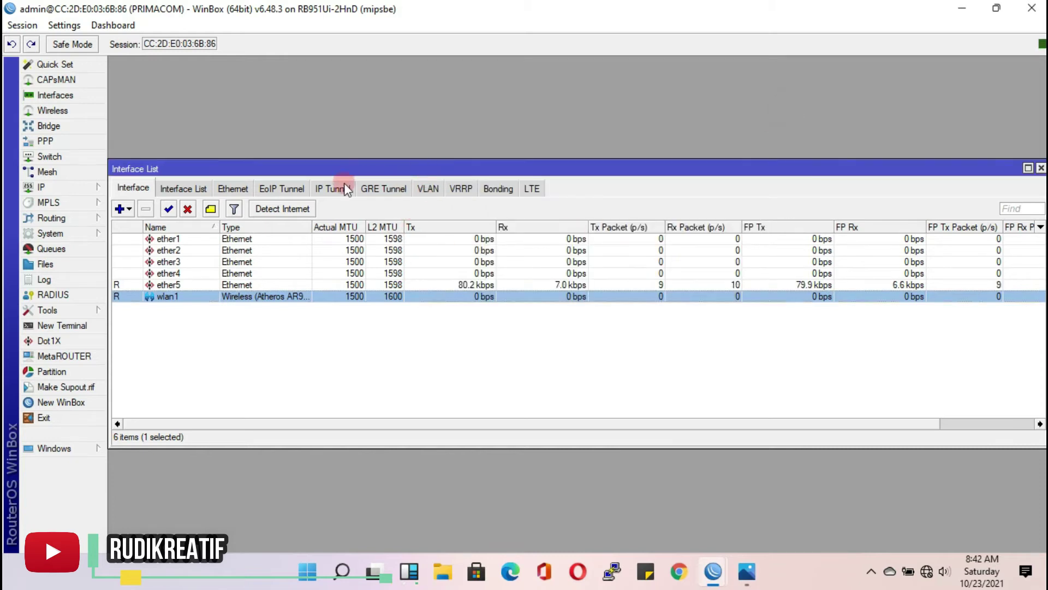
- Allow remote requests in the router's DNS settings, apply the change and close the settings
left_click(72, 187)
left_click(143, 282)
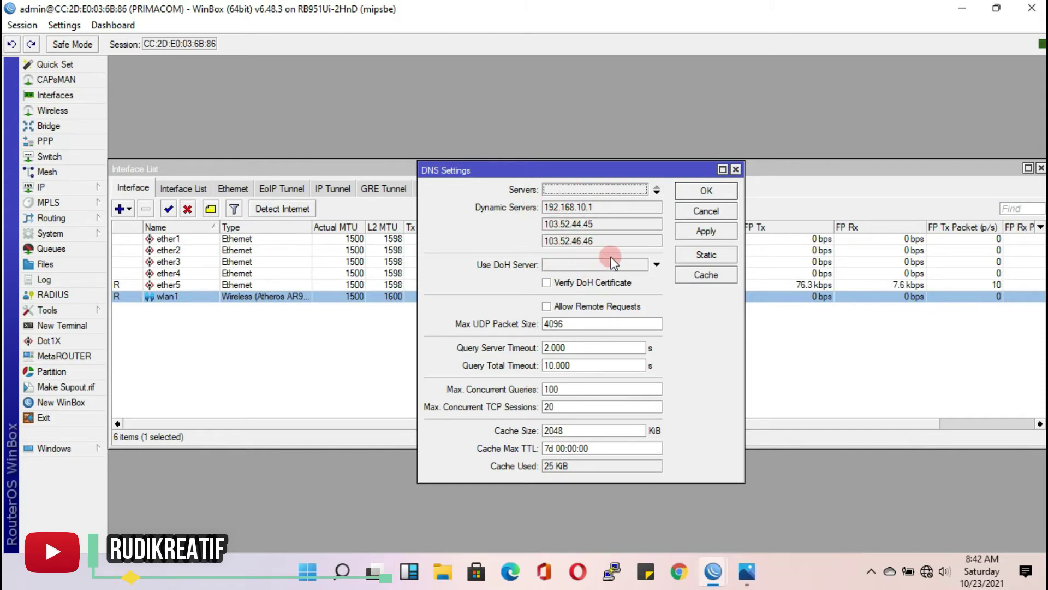
left_click(546, 307)
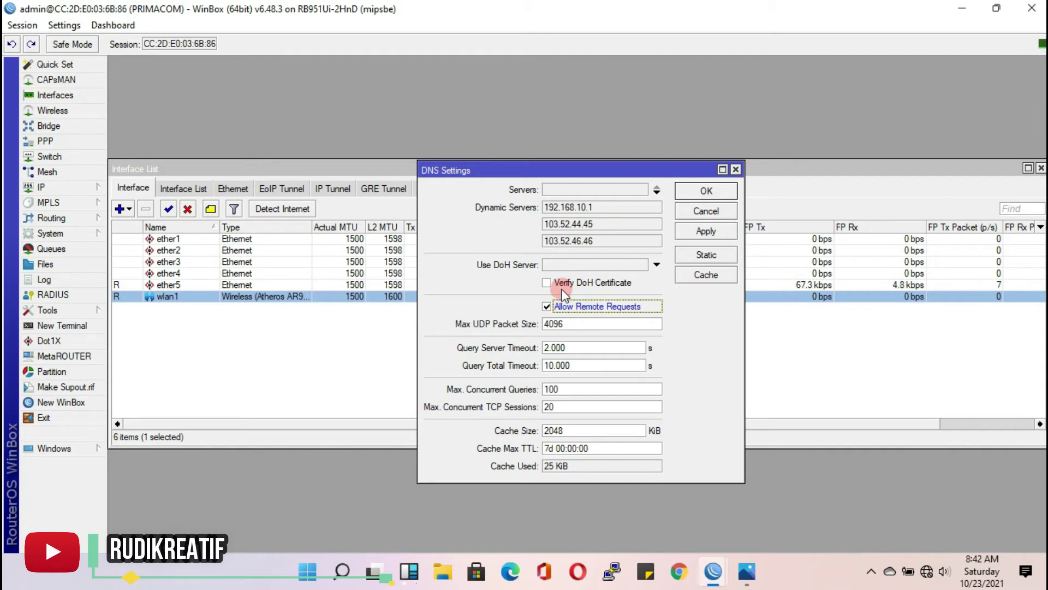
left_click(687, 232)
left_click(704, 195)
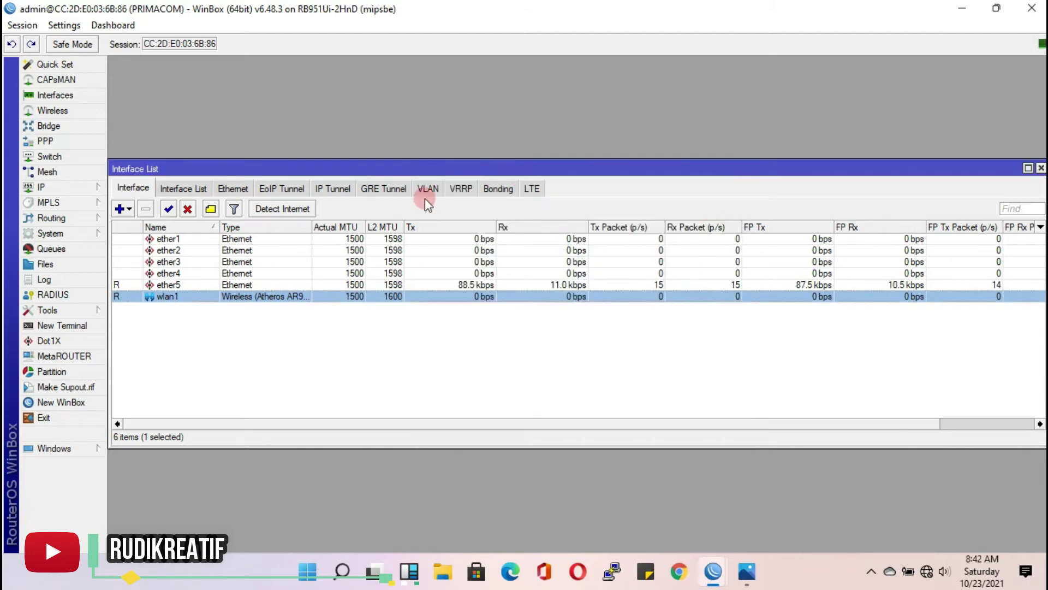
- Test the internet connection by pinging google.com from a new terminal, and close the terminal
left_click(30, 326)
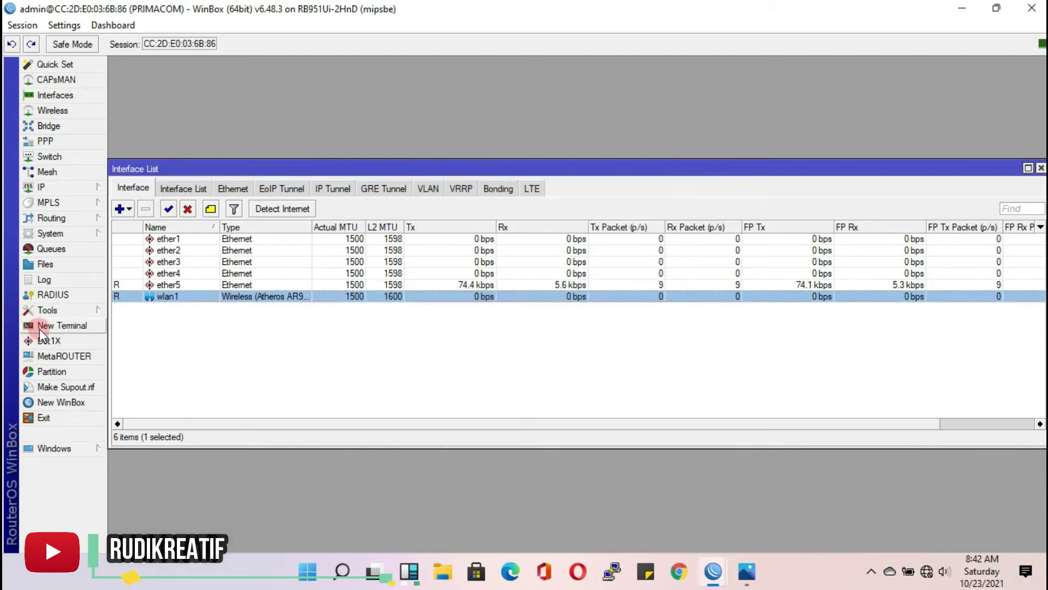
left_click(420, 304)
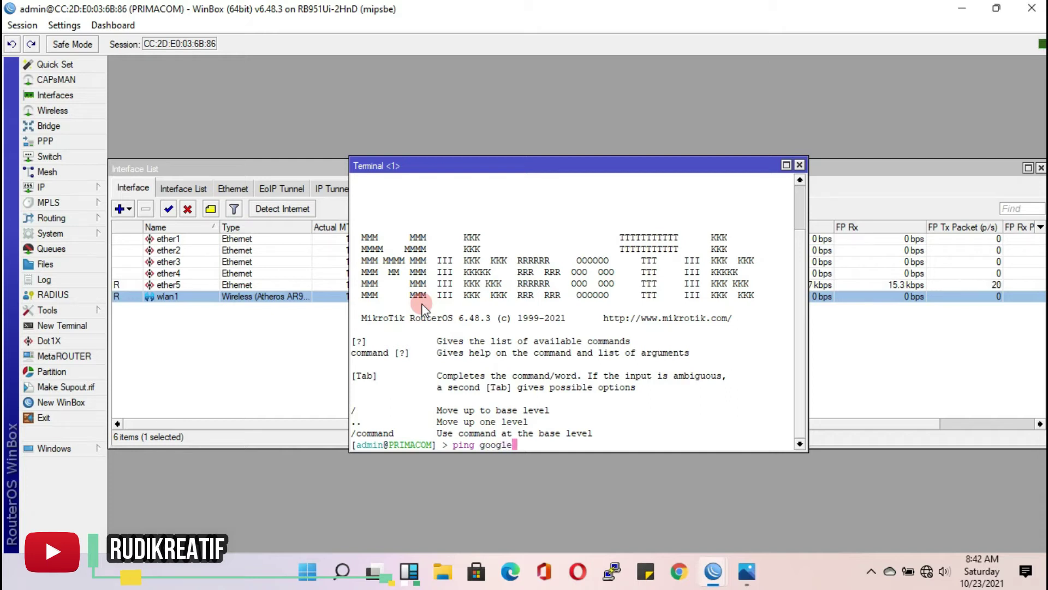
type("ping google.com")
key("Return")
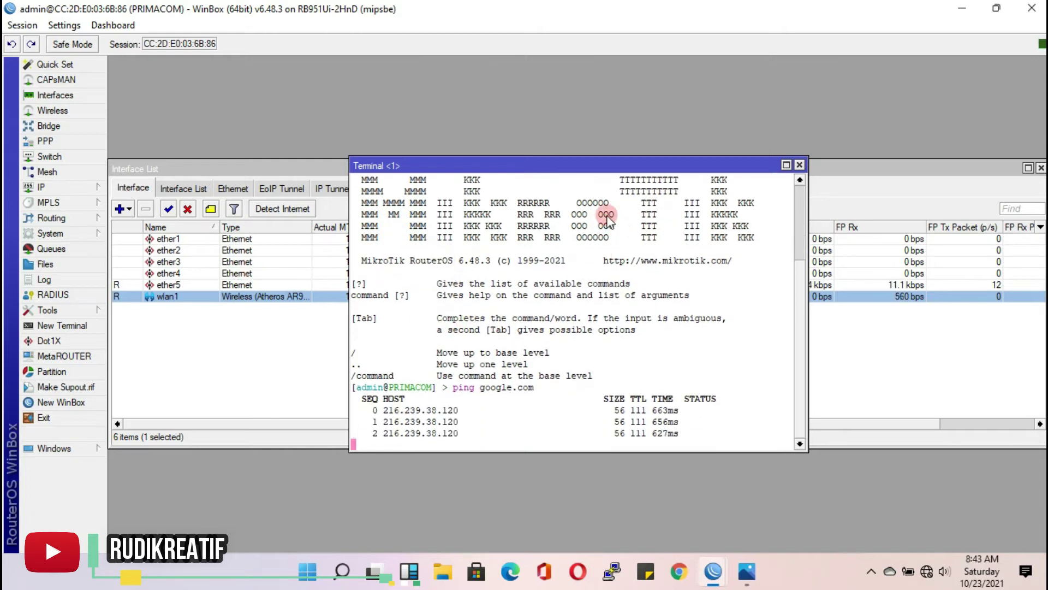
left_click(799, 165)
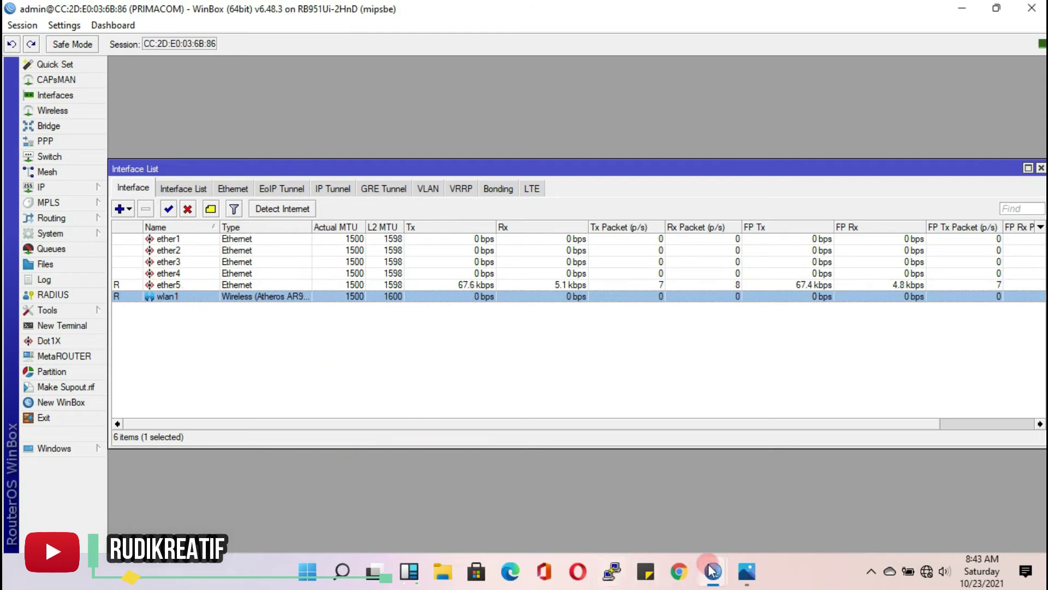
- Consult the network topology image in Photos, return to WinBox and start a new IP address entry on the ether5 interface
mouse_move(740, 587)
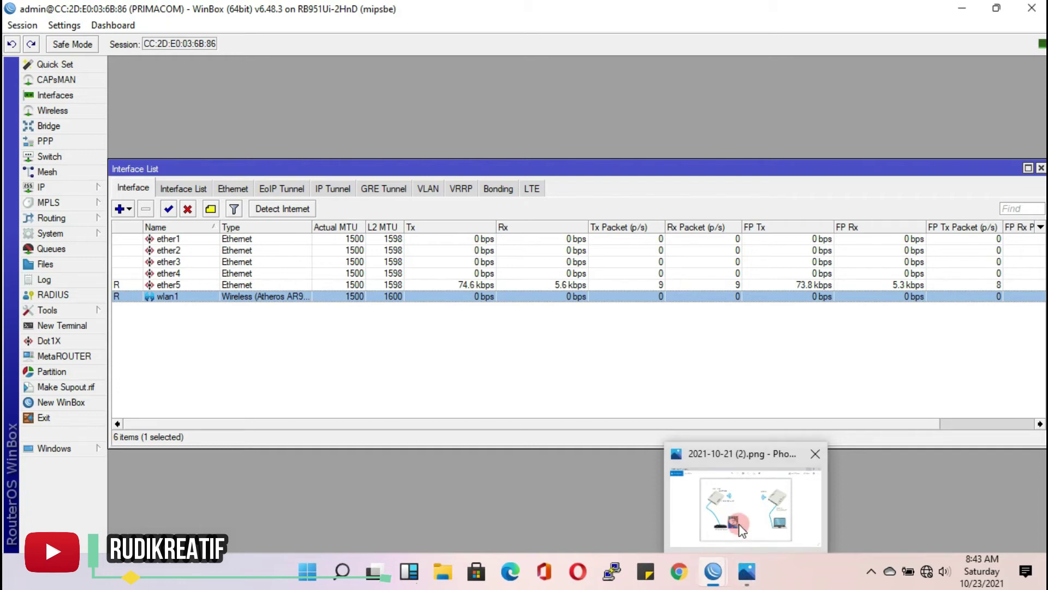
left_click(740, 519)
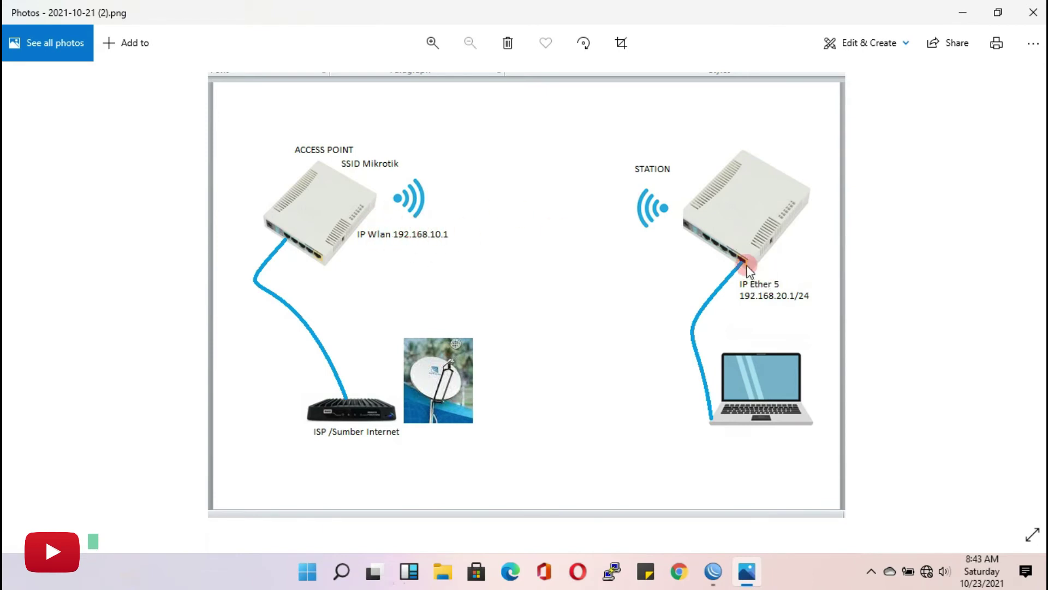
mouse_move(716, 585)
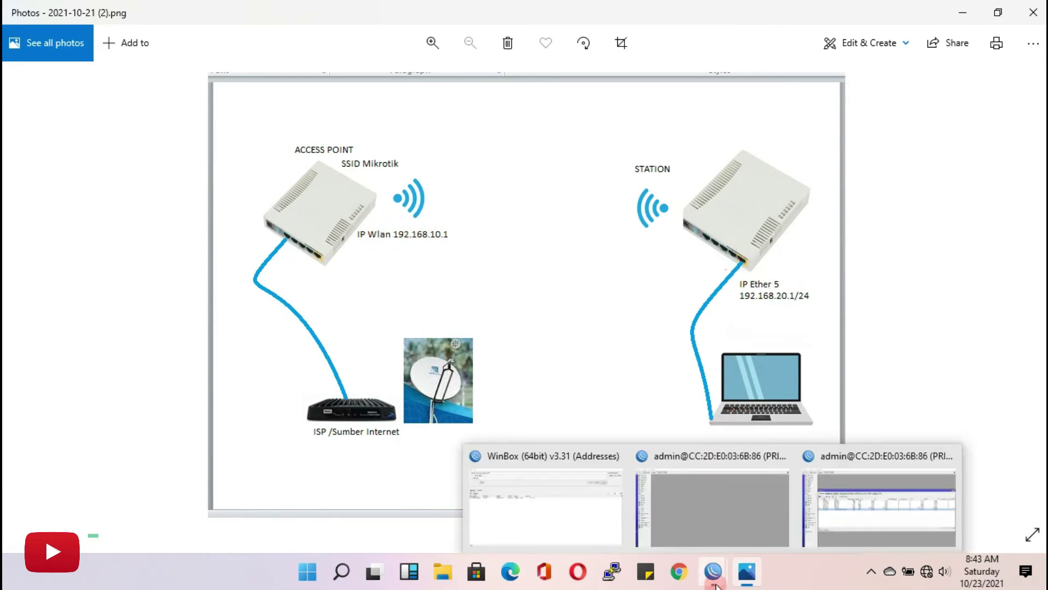
left_click(861, 493)
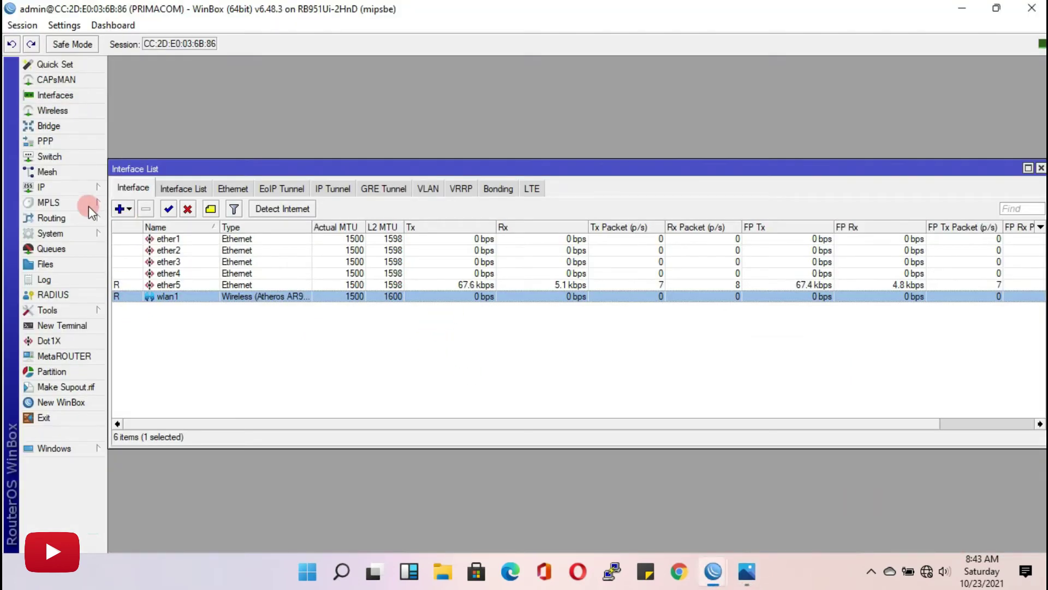
left_click(87, 189)
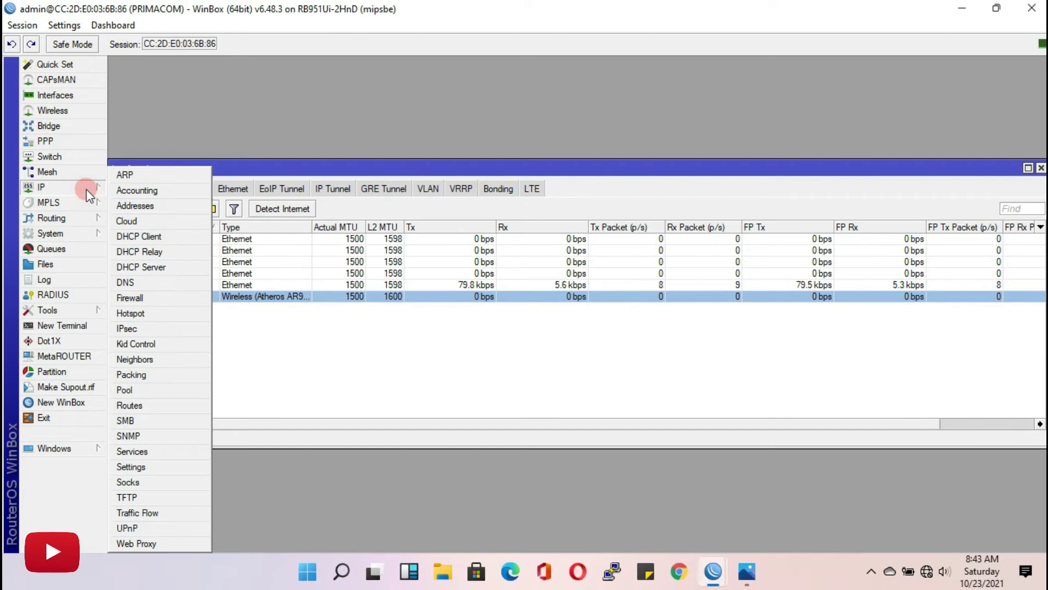
left_click(135, 206)
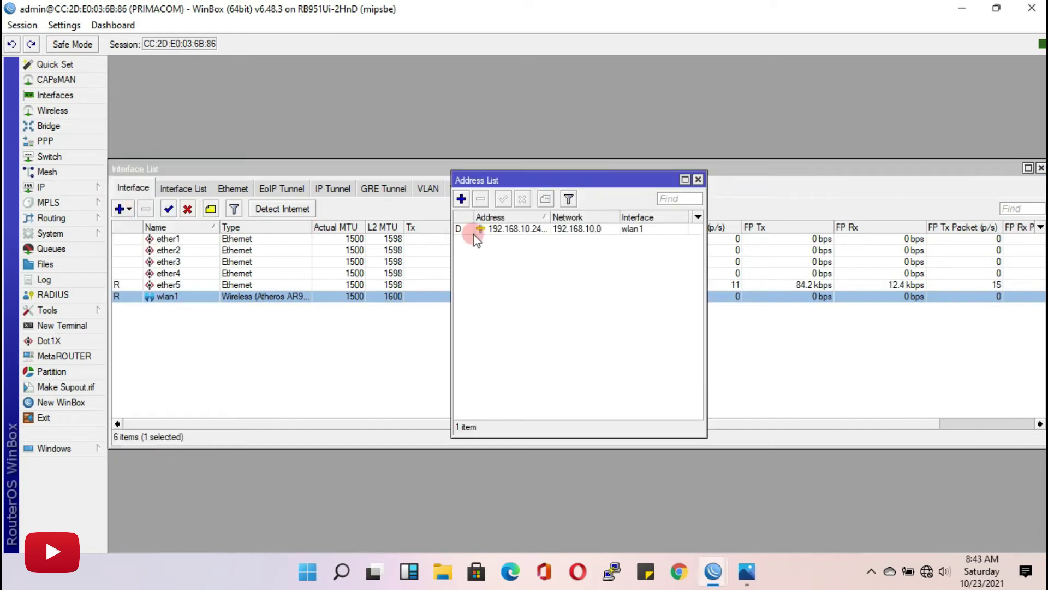
left_click(460, 200)
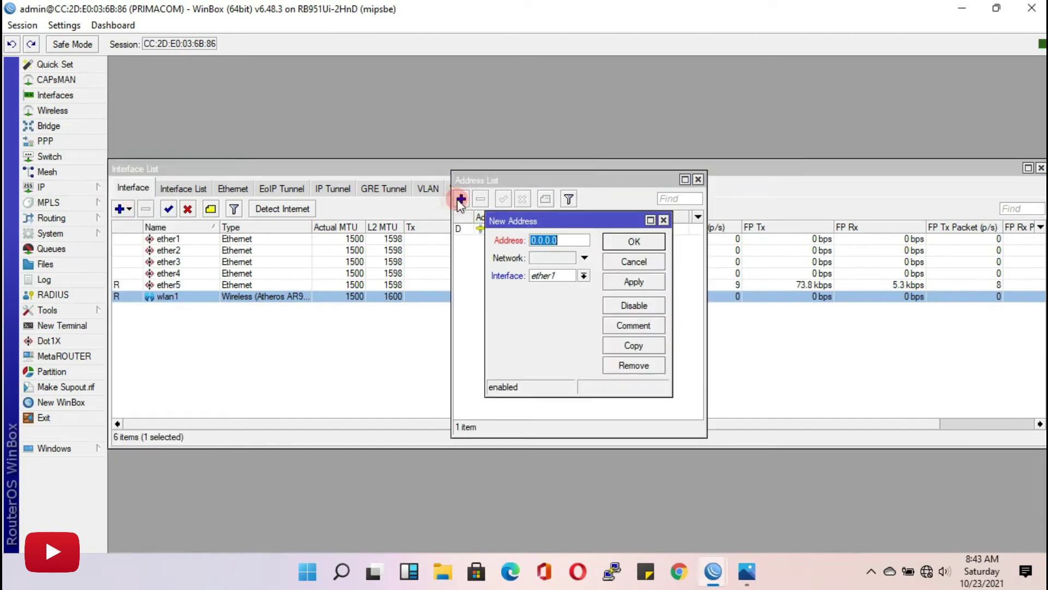
left_click(587, 276)
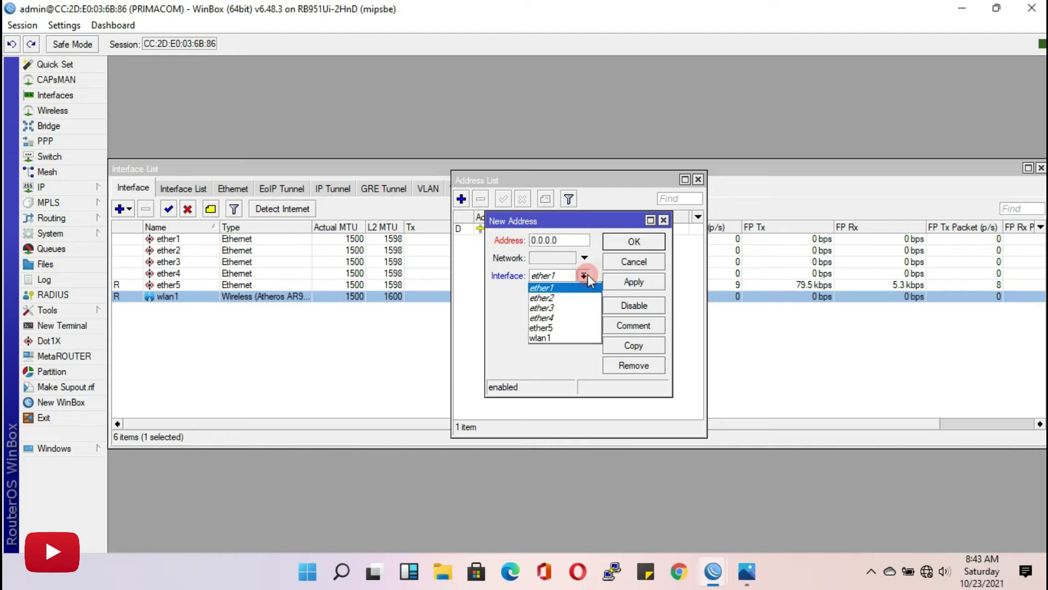
left_click(579, 328)
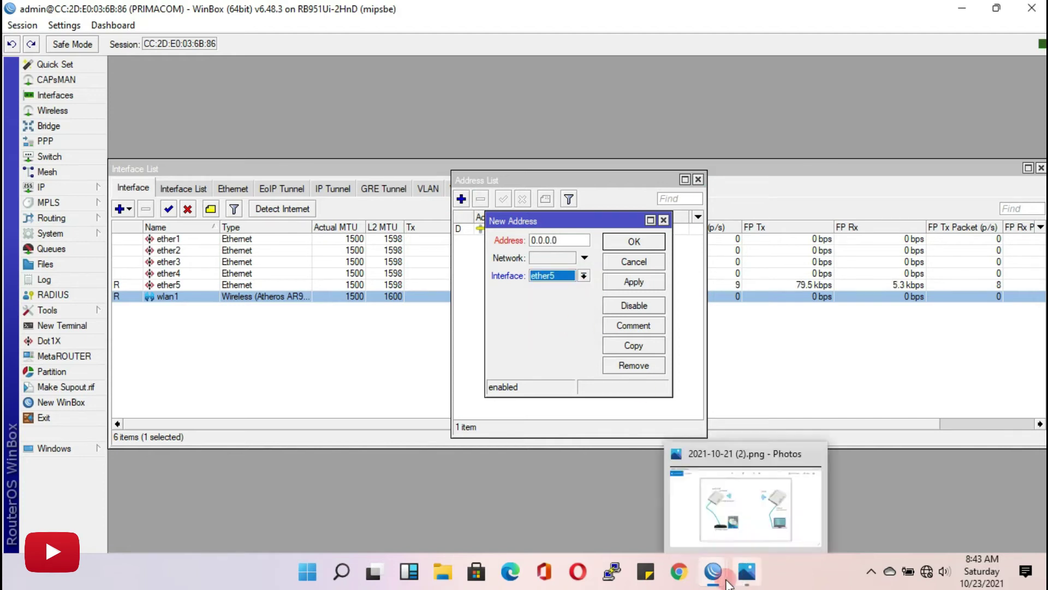
- Recheck the topology image, set the new ether5 address to 192.168.20.1/24, save it and close the address list
left_click(746, 571)
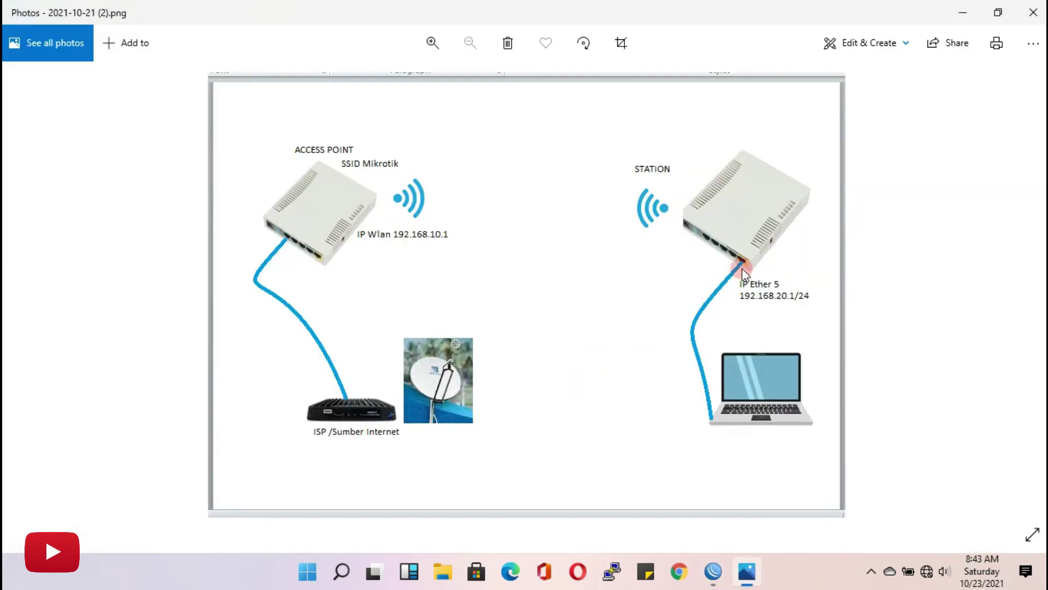
mouse_move(713, 578)
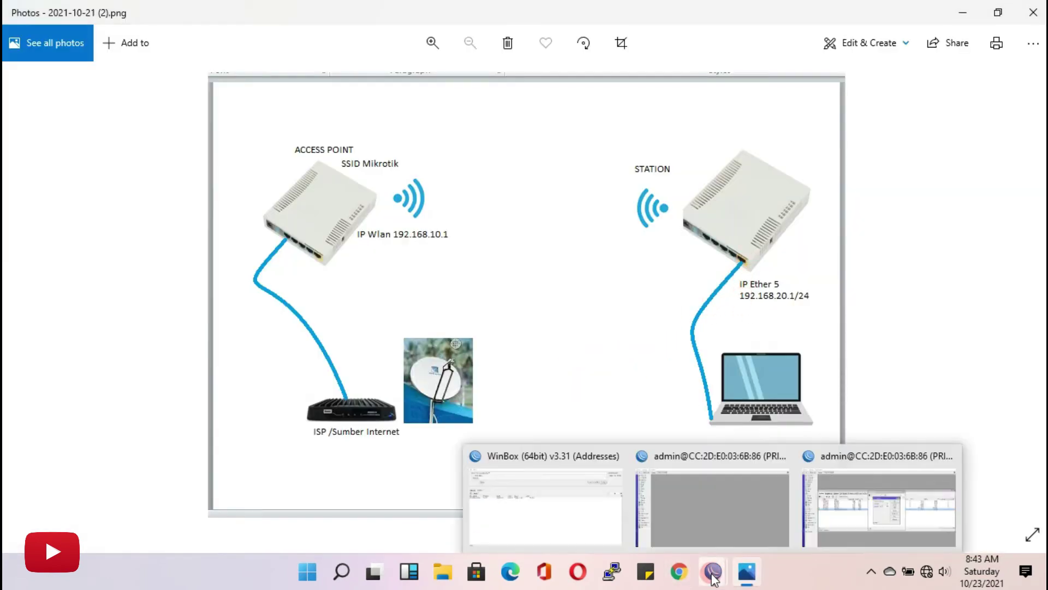
left_click(854, 519)
left_click(572, 240)
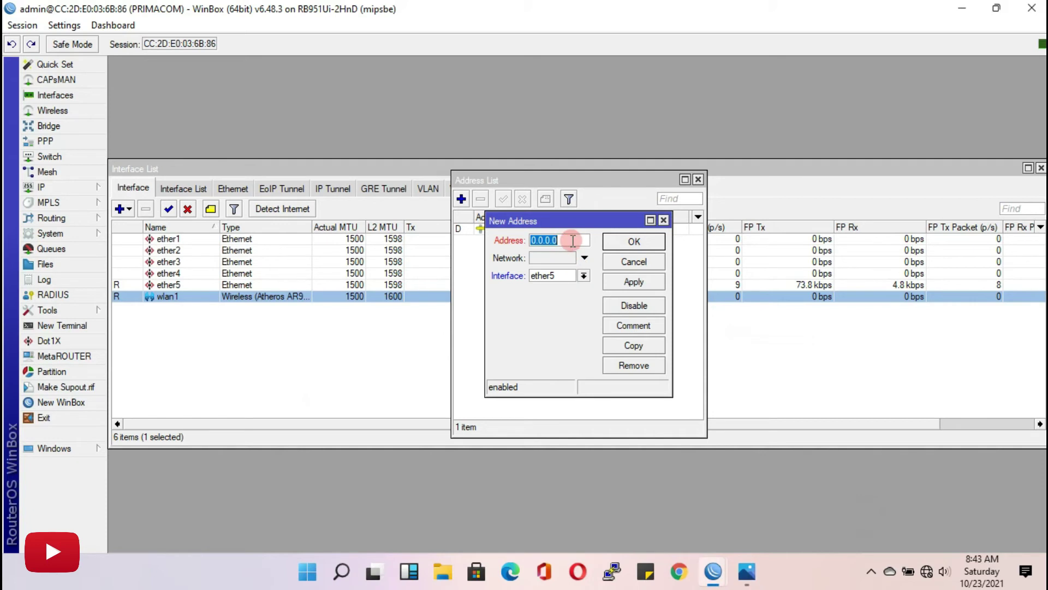
left_click(573, 240)
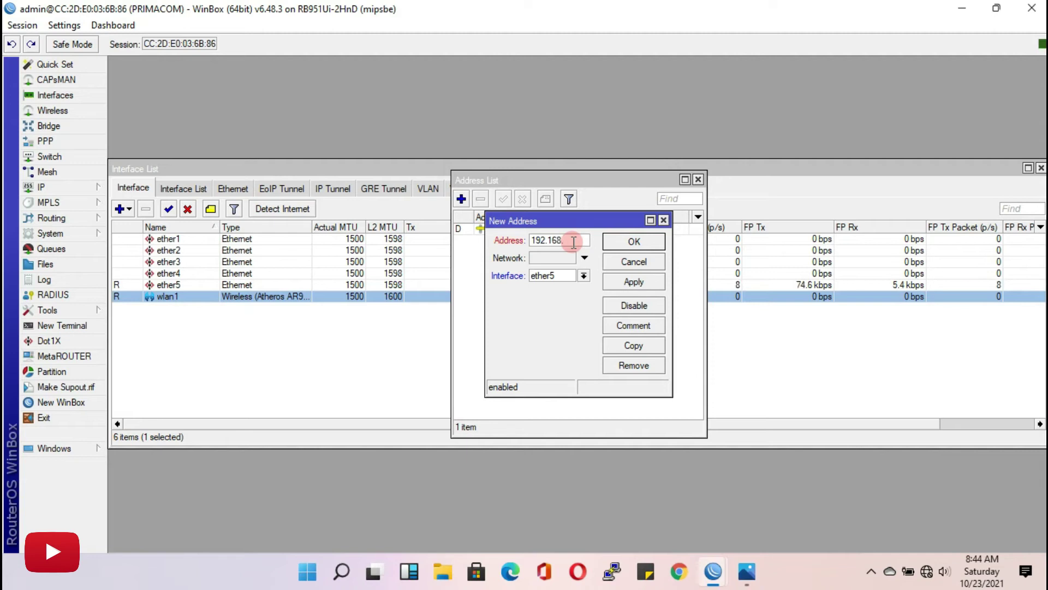
type("192.168.20.1/24")
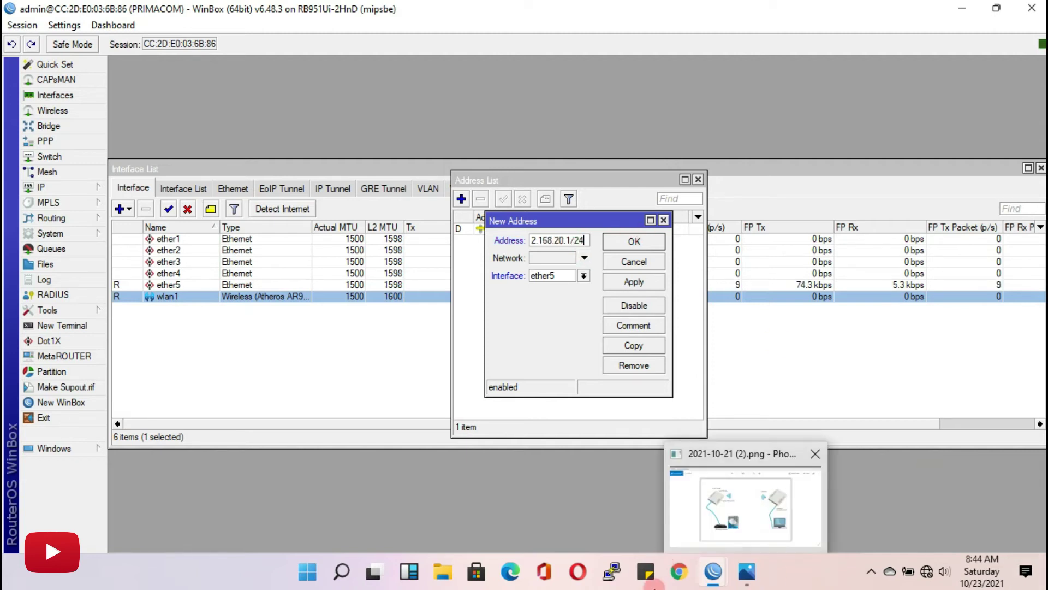
left_click(632, 290)
left_click(673, 241)
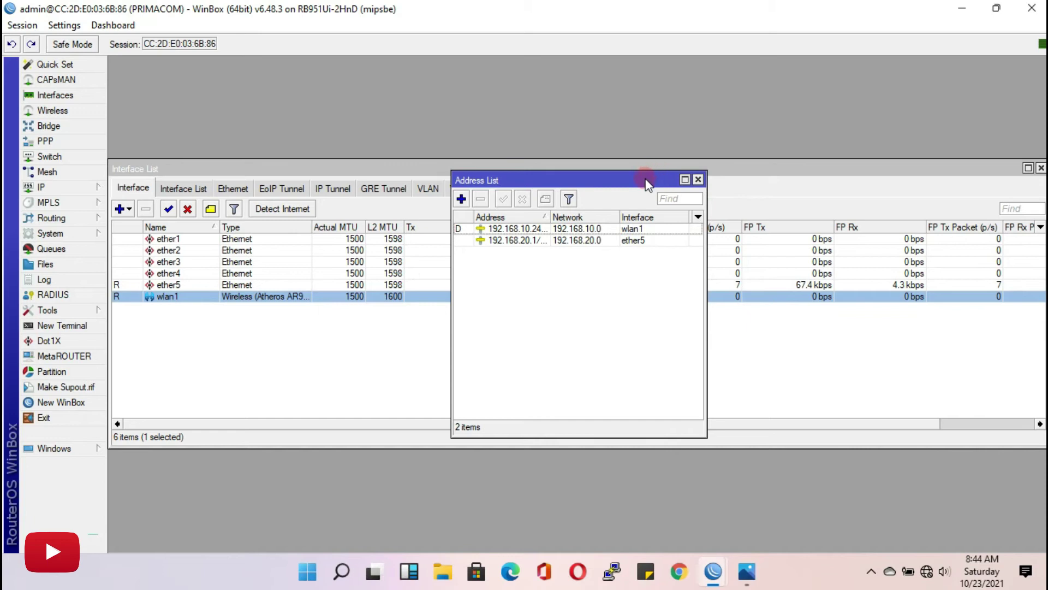
left_click_drag(647, 183, 788, 137)
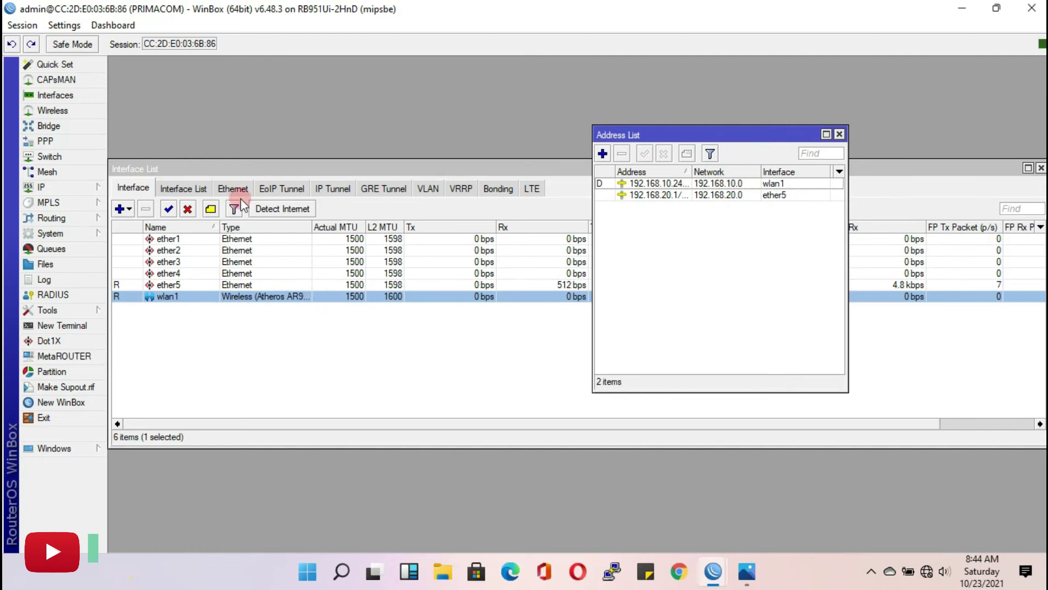
left_click(840, 134)
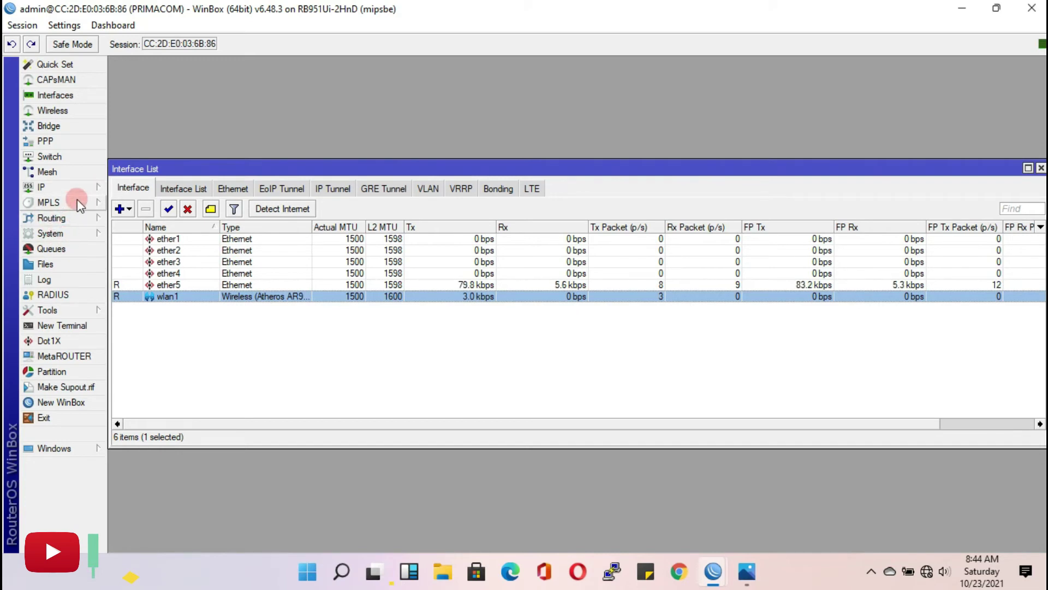
- Start a new firewall NAT rule in the srcnat chain with wlan1 as its out interface
left_click(87, 186)
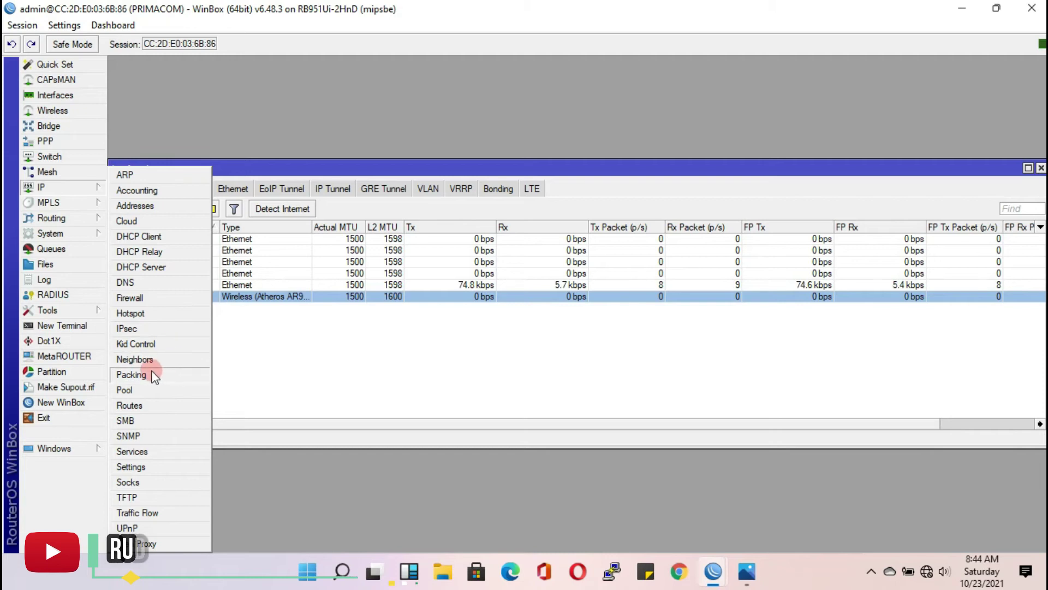
left_click(134, 300)
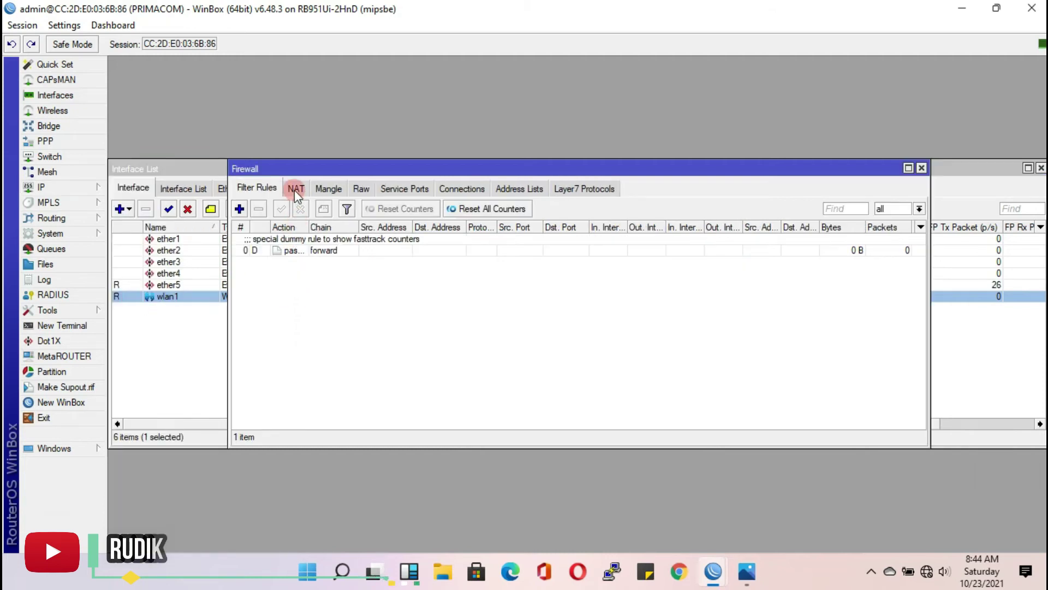
left_click(296, 189)
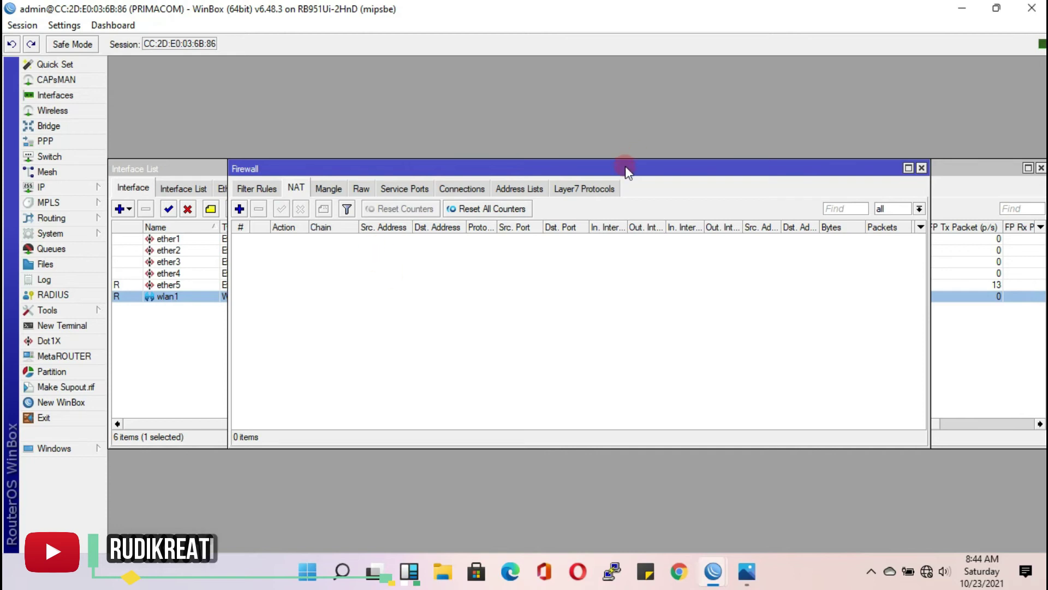
left_click_drag(625, 166, 645, 142)
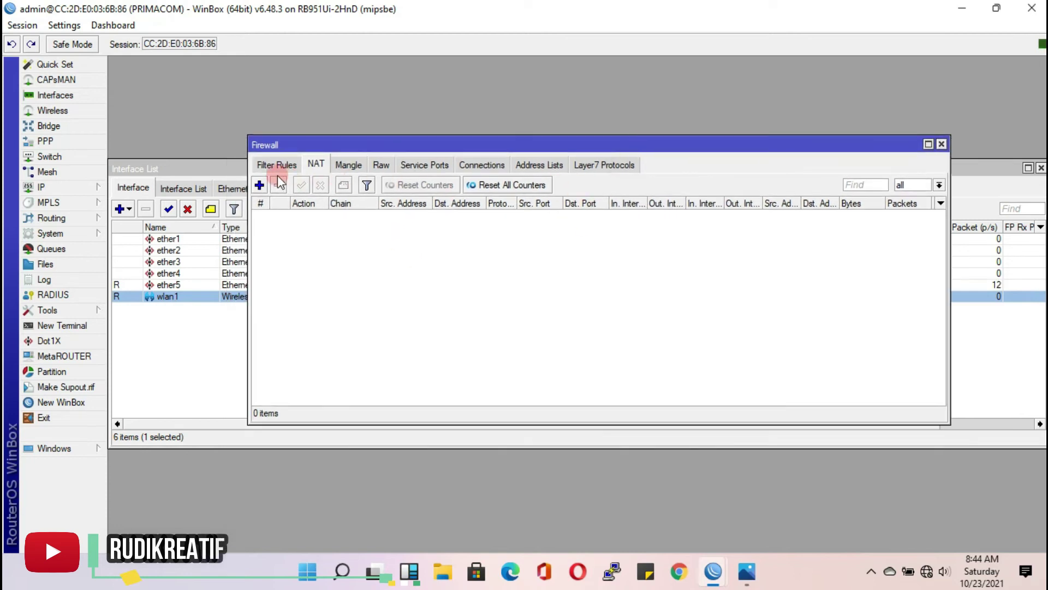
left_click(259, 186)
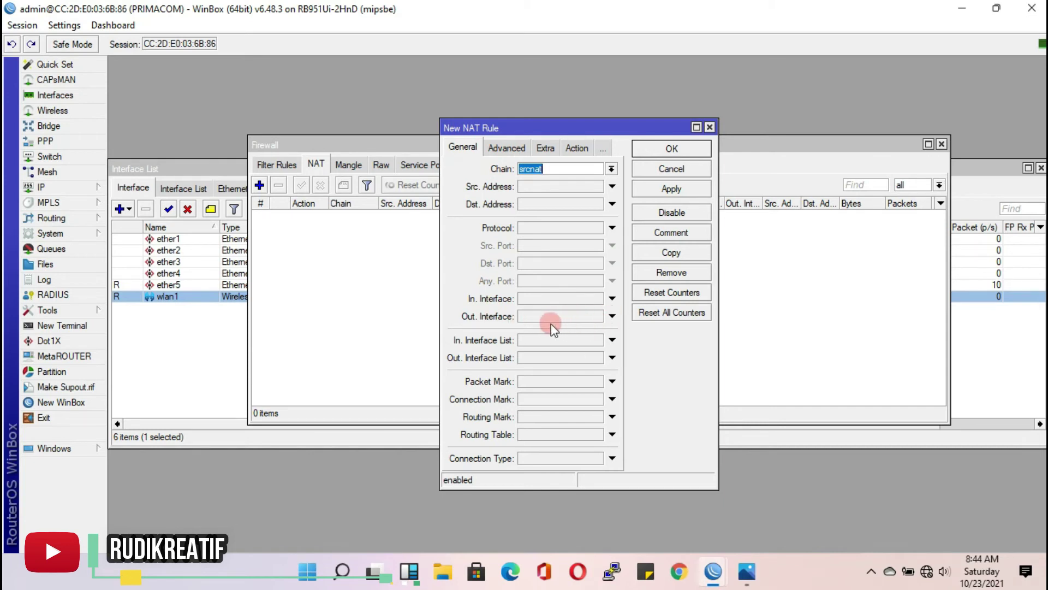
left_click(612, 317)
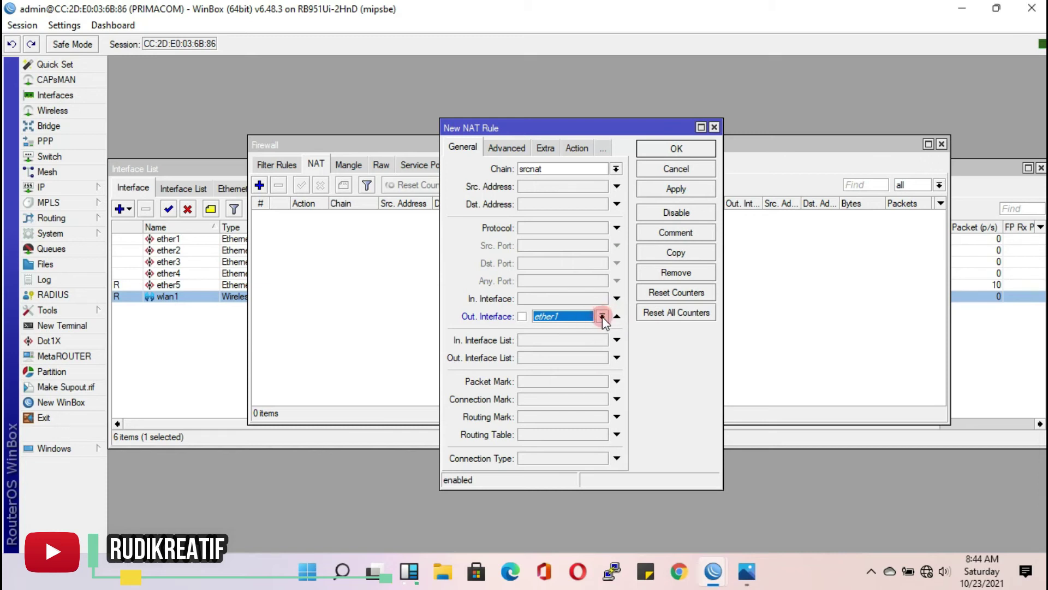
left_click(603, 317)
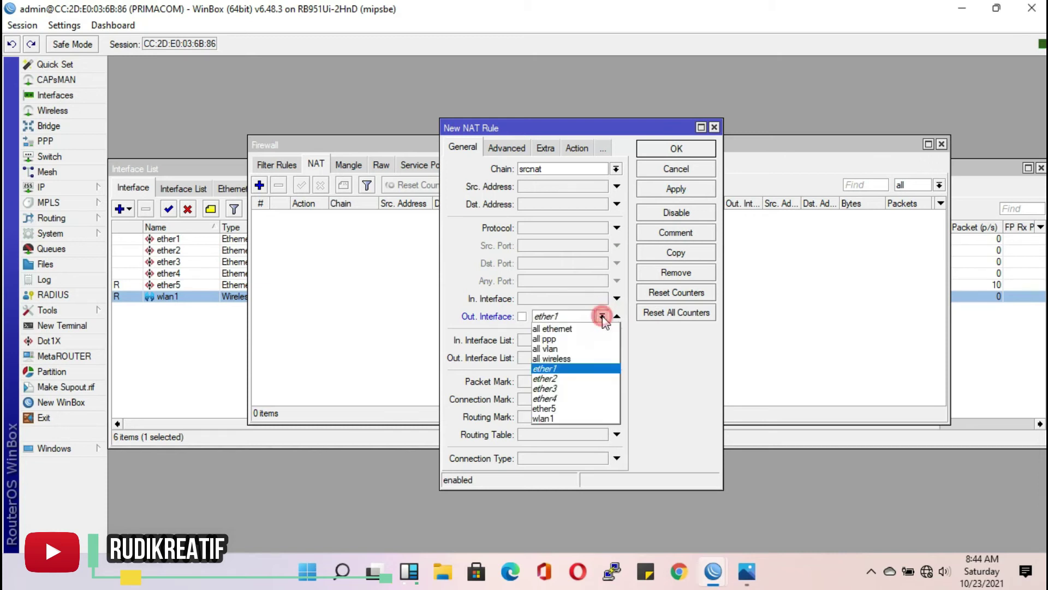
left_click(583, 425)
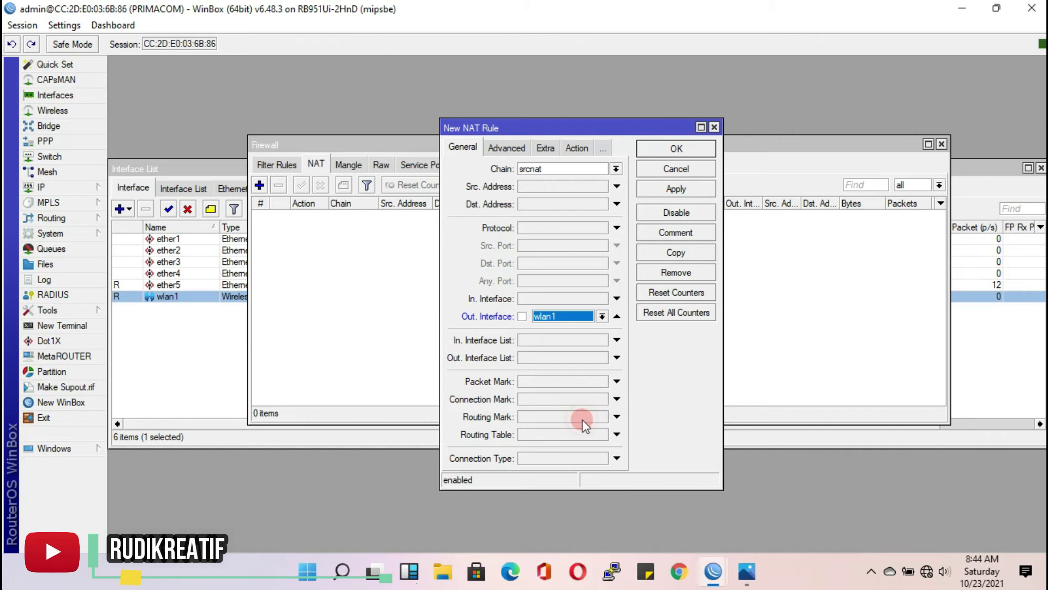
left_click(576, 321)
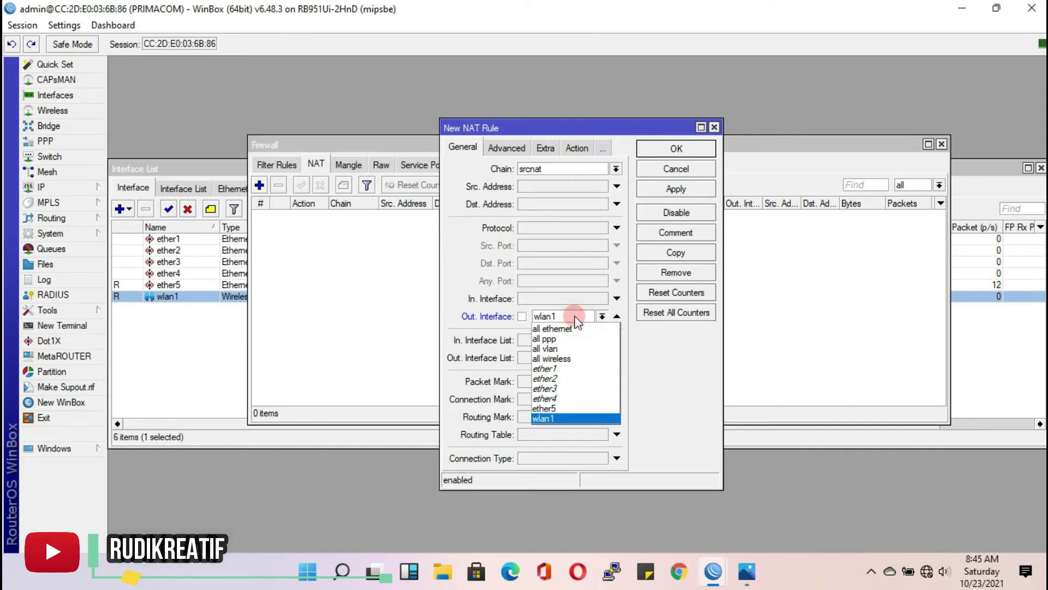
left_click(574, 319)
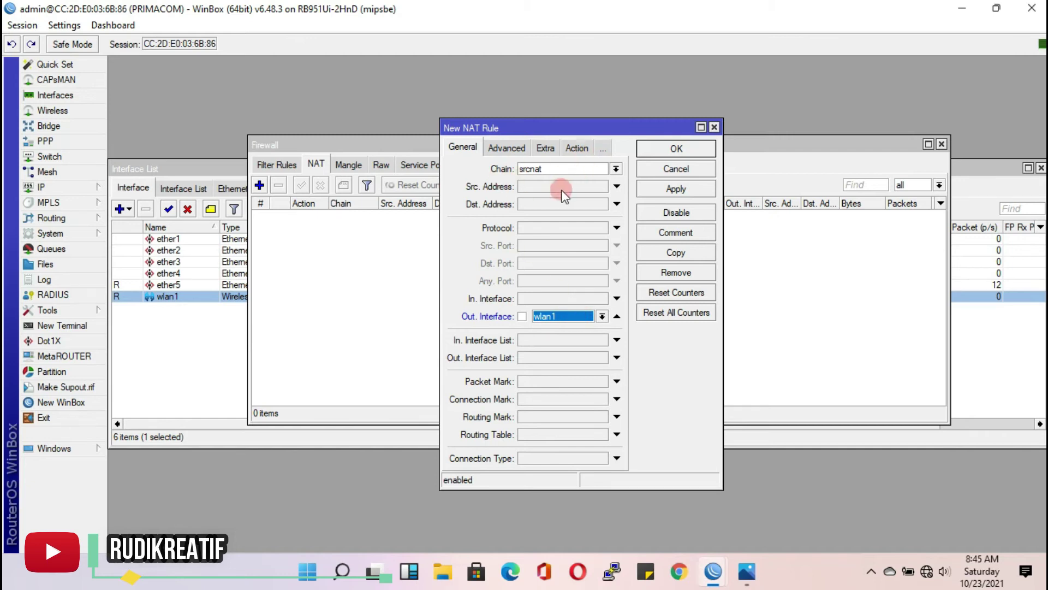
- Set the new NAT rule's action to masquerade, save the rule and move the Firewall window aside
left_click(577, 147)
left_click(615, 170)
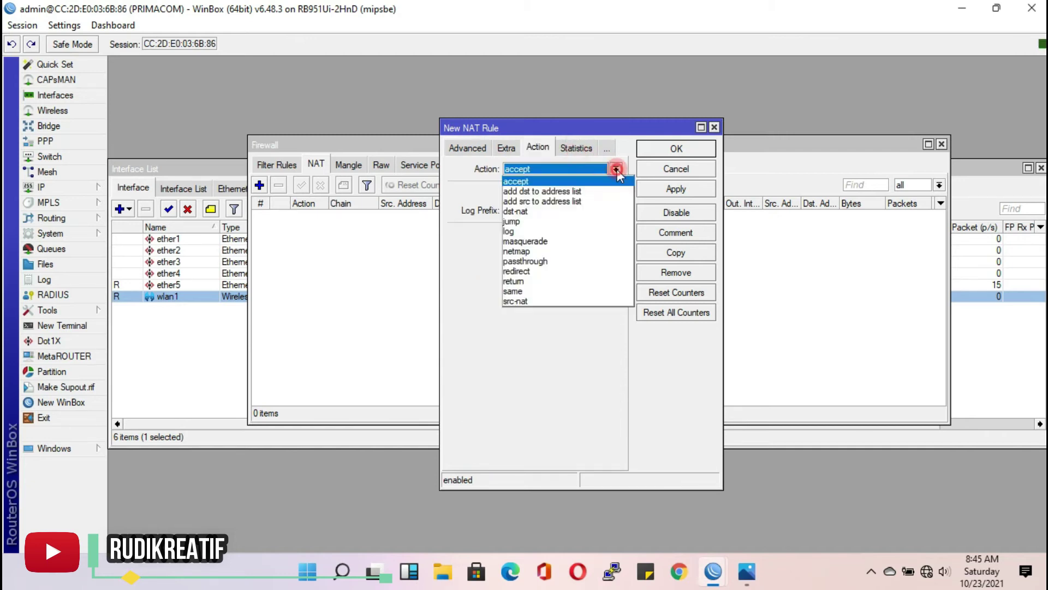
left_click(557, 240)
left_click(664, 191)
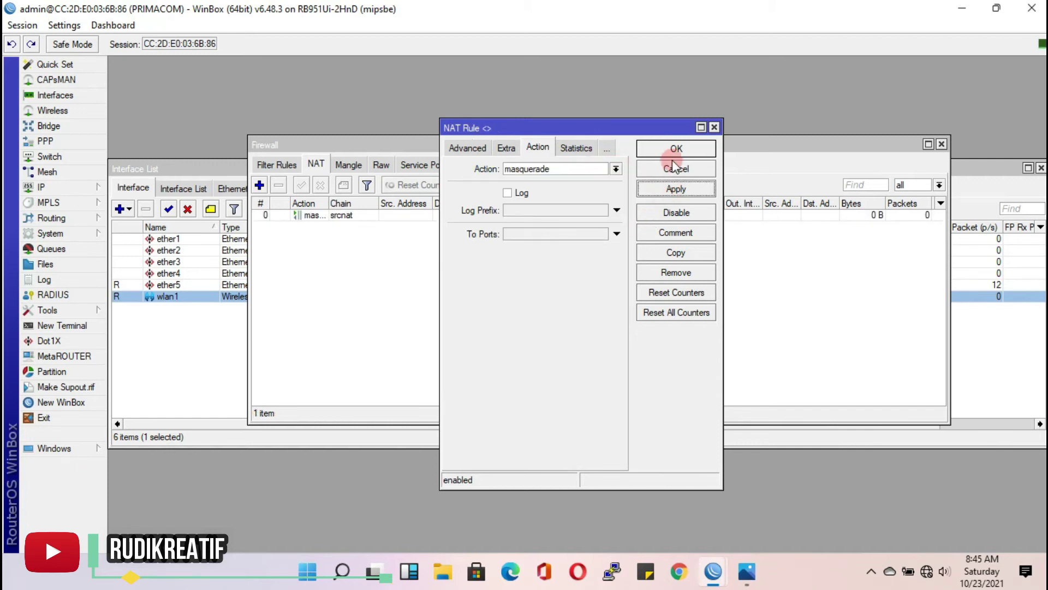
left_click(675, 147)
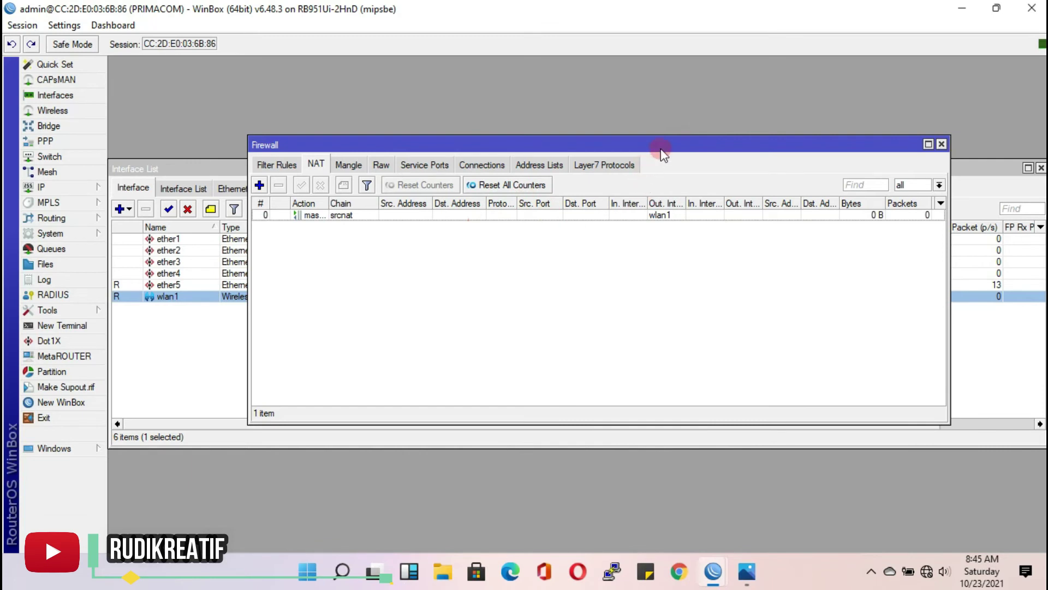
left_click_drag(662, 152, 762, 235)
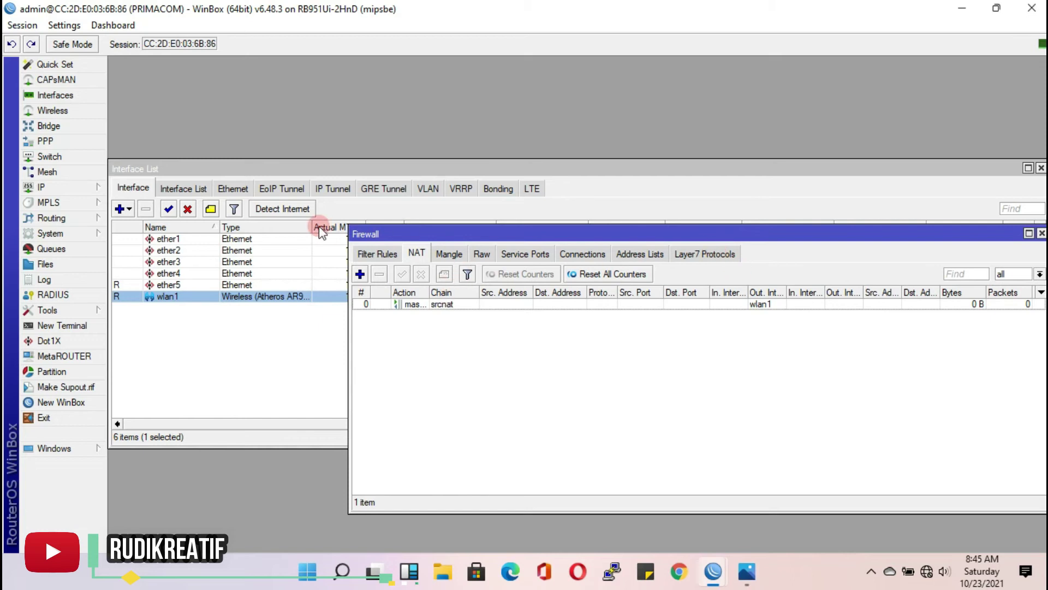
- Start the DHCP Setup wizard in the IP DHCP Server settings and choose ether5 as the server interface
left_click(76, 189)
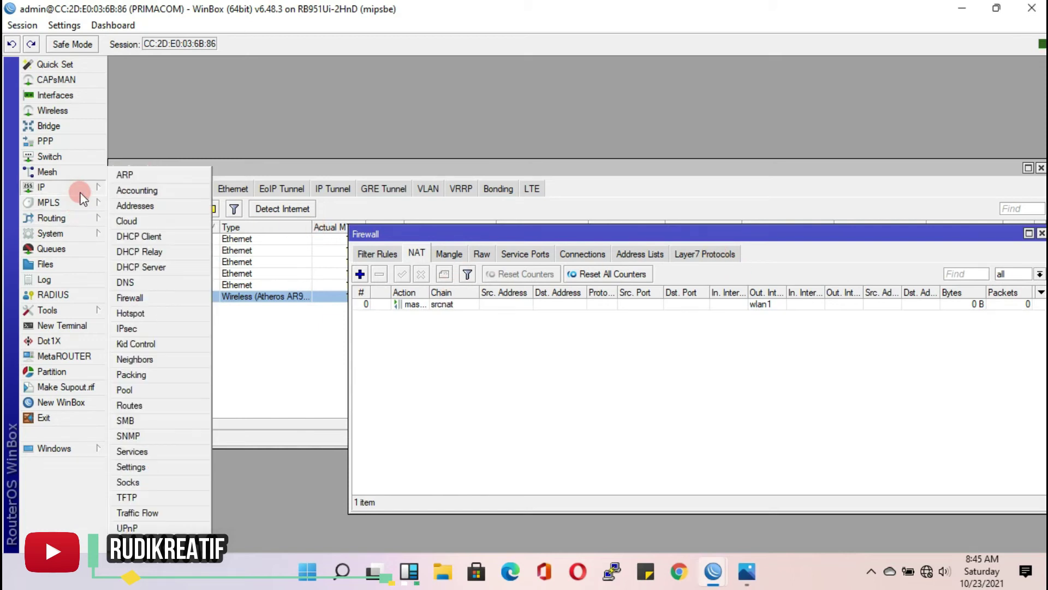
left_click(163, 268)
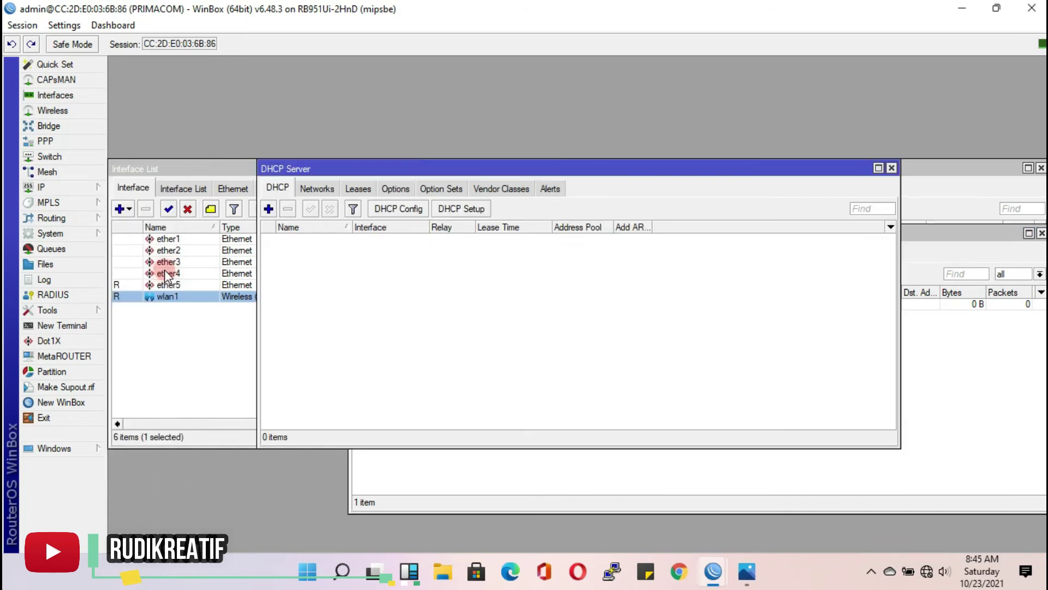
left_click(464, 210)
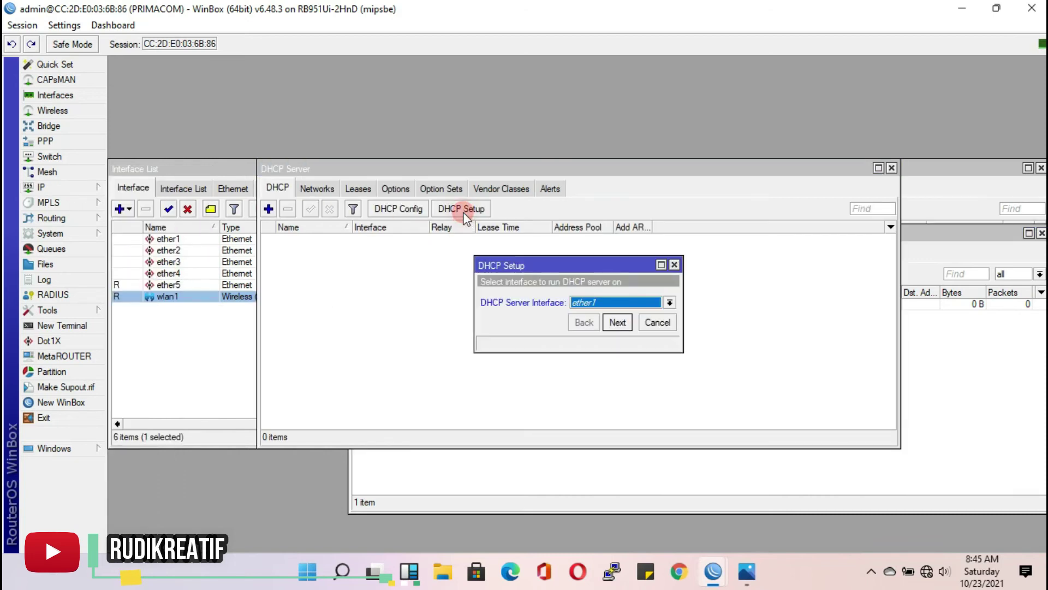
left_click(668, 303)
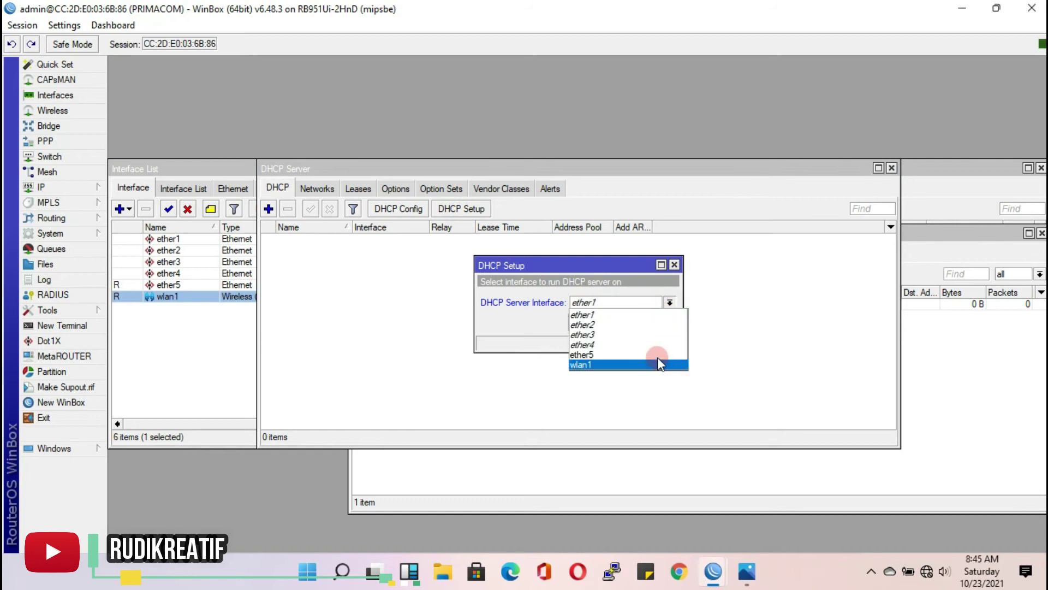
left_click(658, 355)
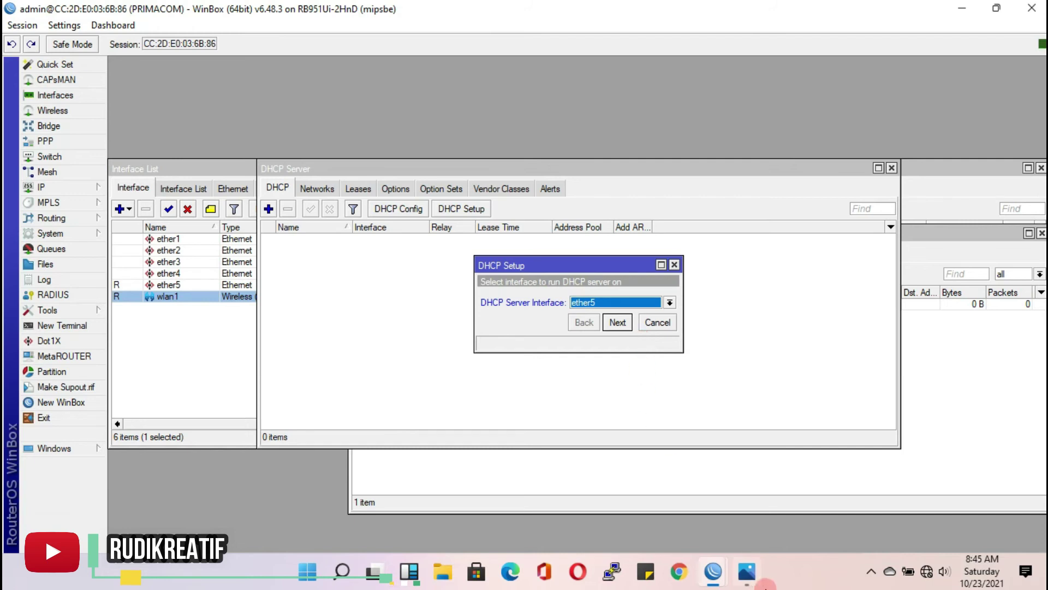
- Switch to Photos to check the laptop's ether5 link in the topology image, and return to the WinBox session
mouse_move(746, 573)
left_click(754, 531)
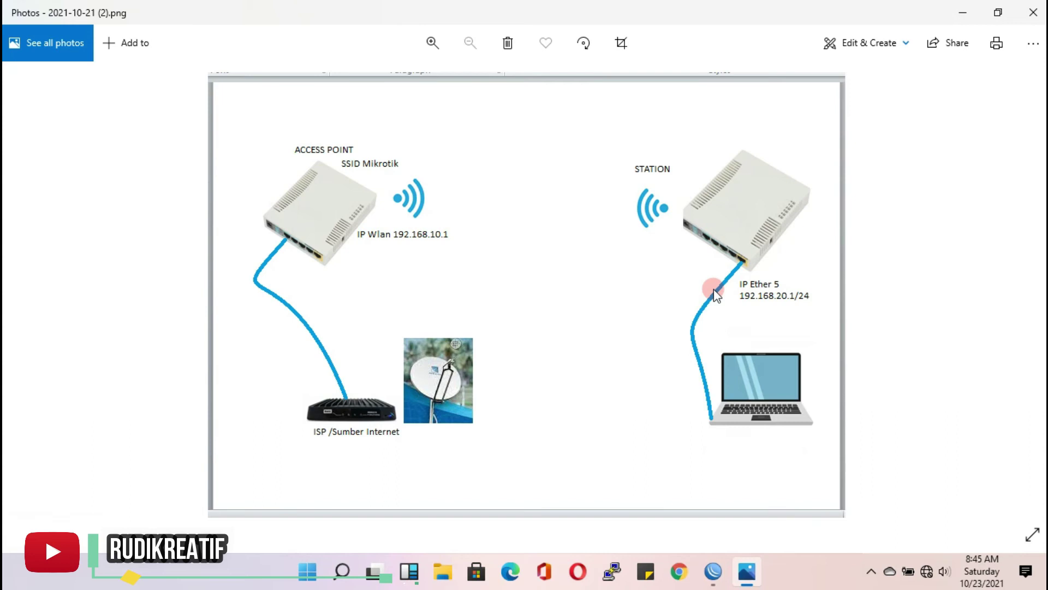
mouse_move(712, 573)
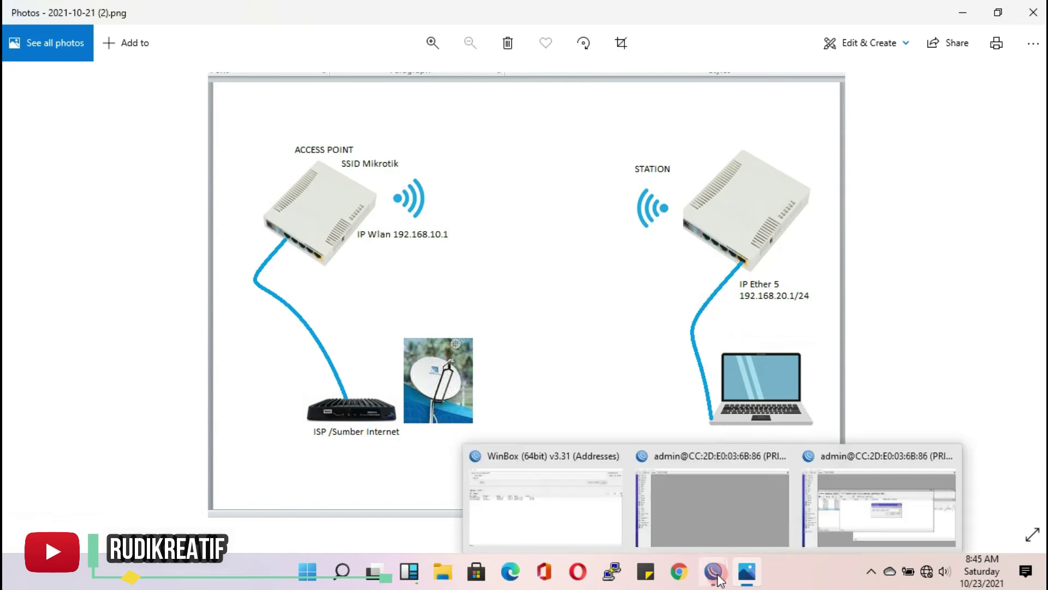
left_click(850, 502)
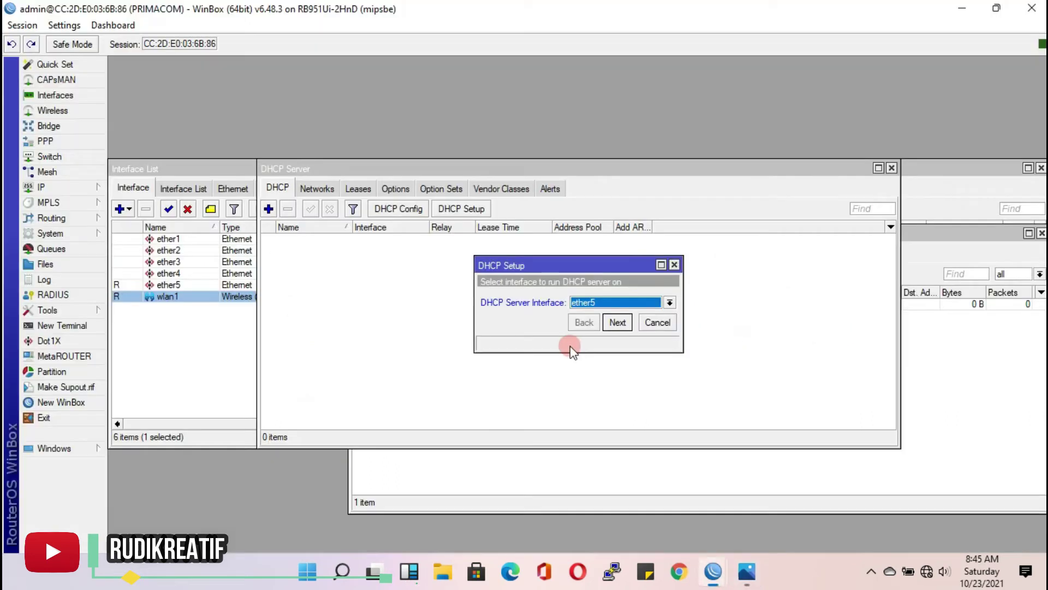
- Complete the ether5 DHCP setup with the proposed network, gateway, 192.168.20.2-192.168.20.254 pool, DNS servers and lease time
left_click(615, 323)
left_click(615, 323)
left_click(615, 323)
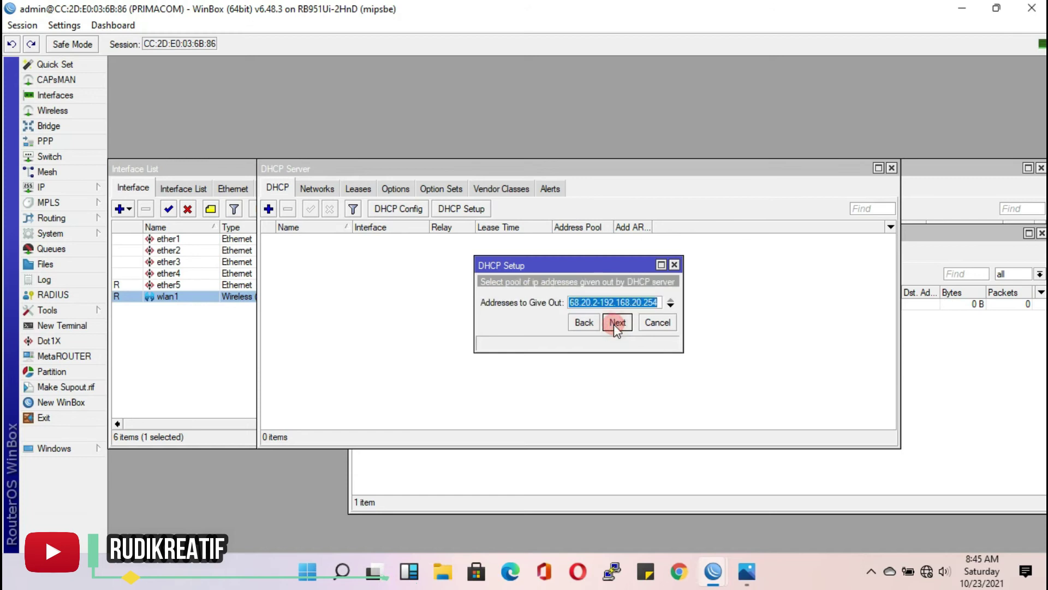
left_click(615, 323)
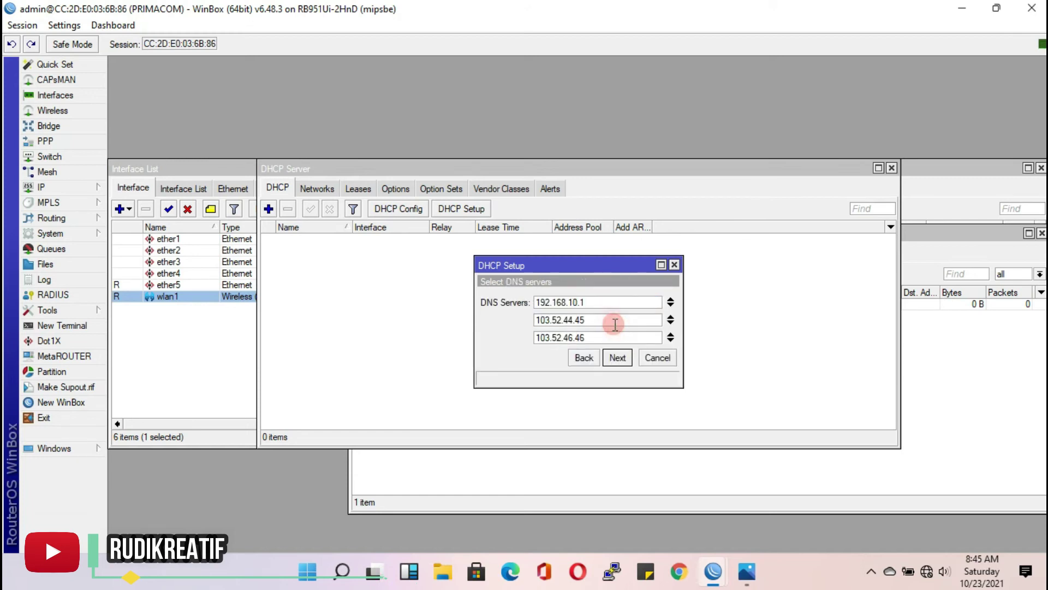
left_click(617, 357)
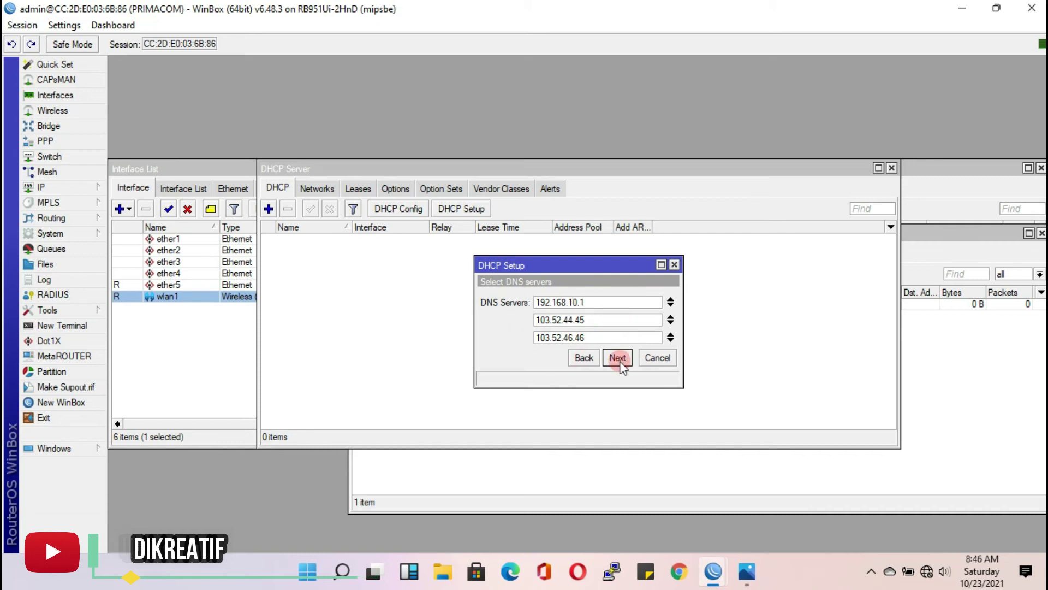
left_click(619, 359)
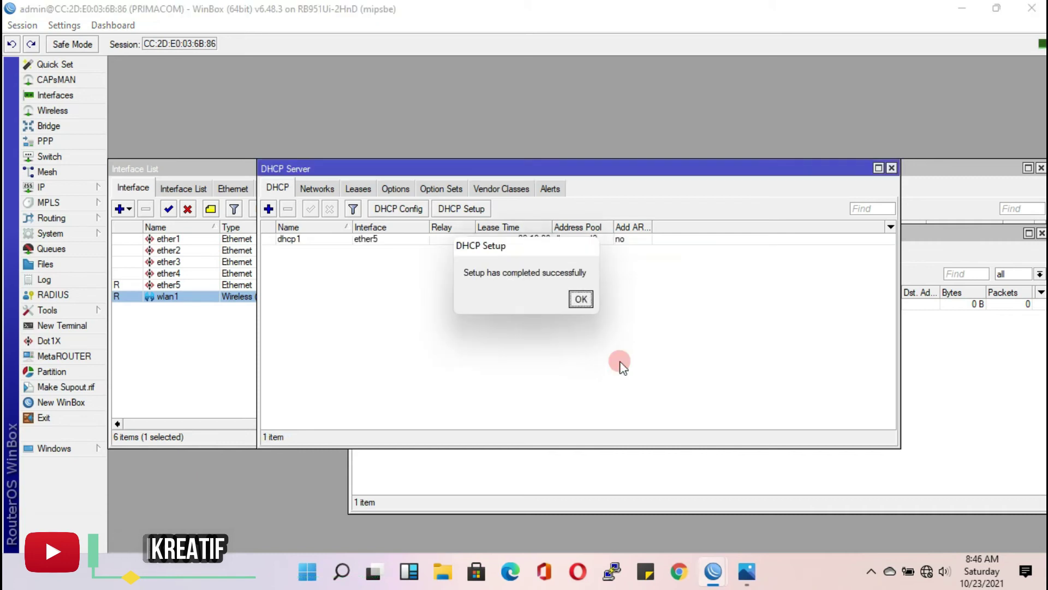
left_click(578, 300)
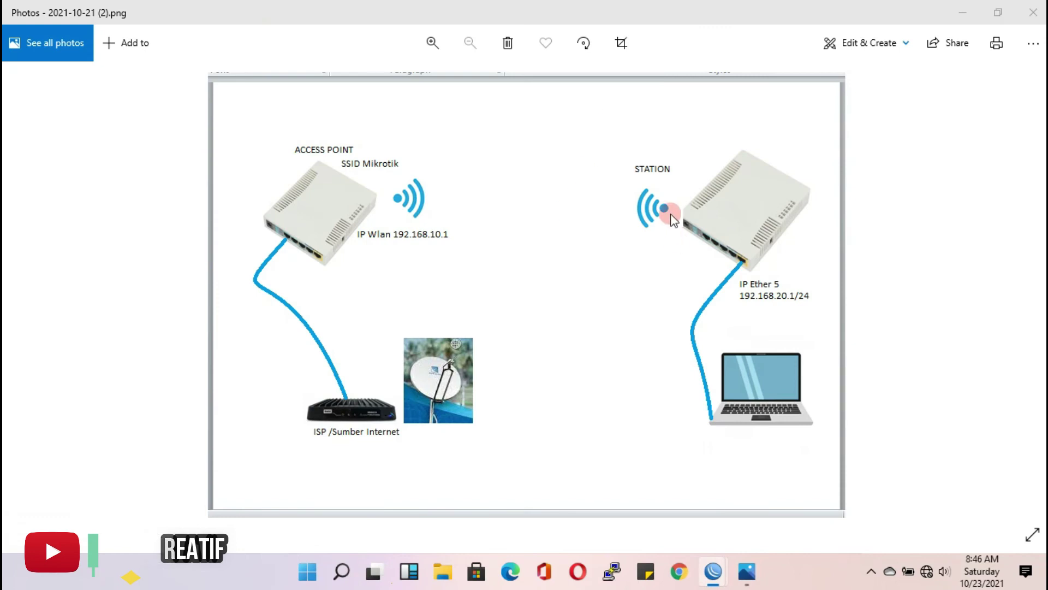
- Return to the WinBox session and close the DHCP Server and Firewall windows
mouse_move(713, 571)
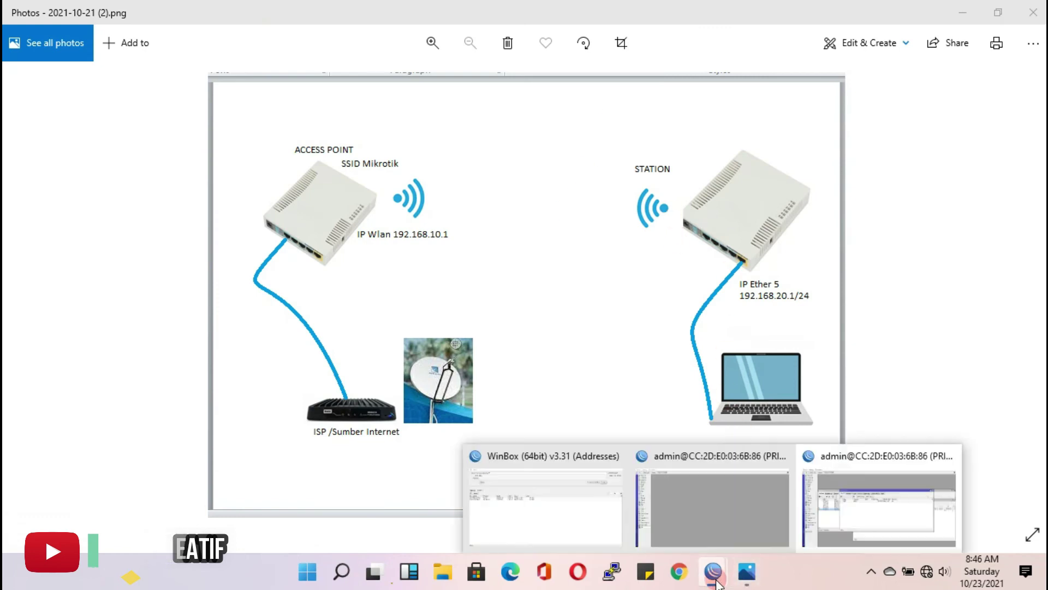
left_click(879, 495)
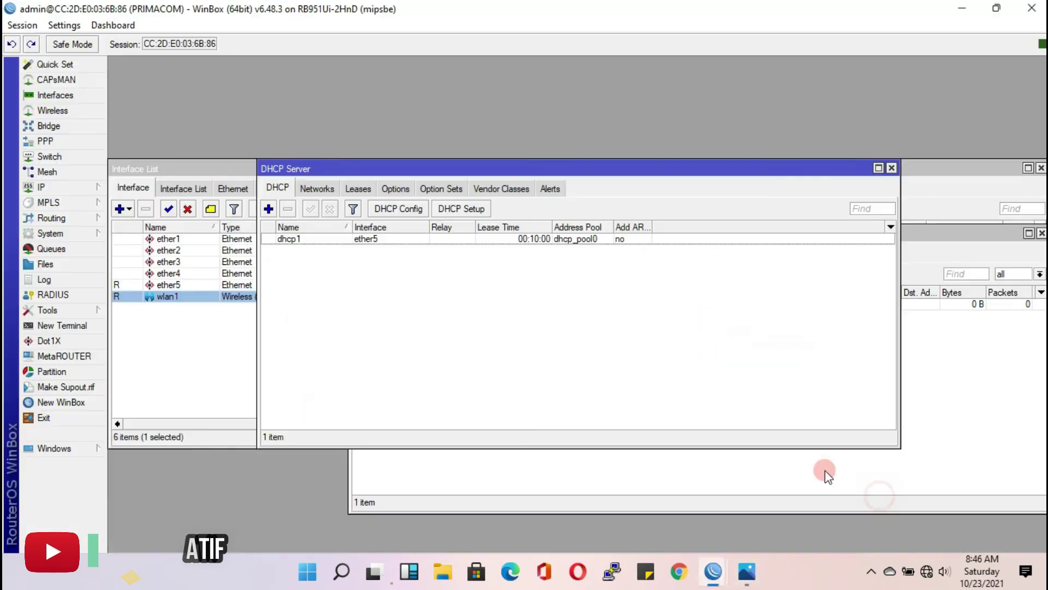
left_click(892, 168)
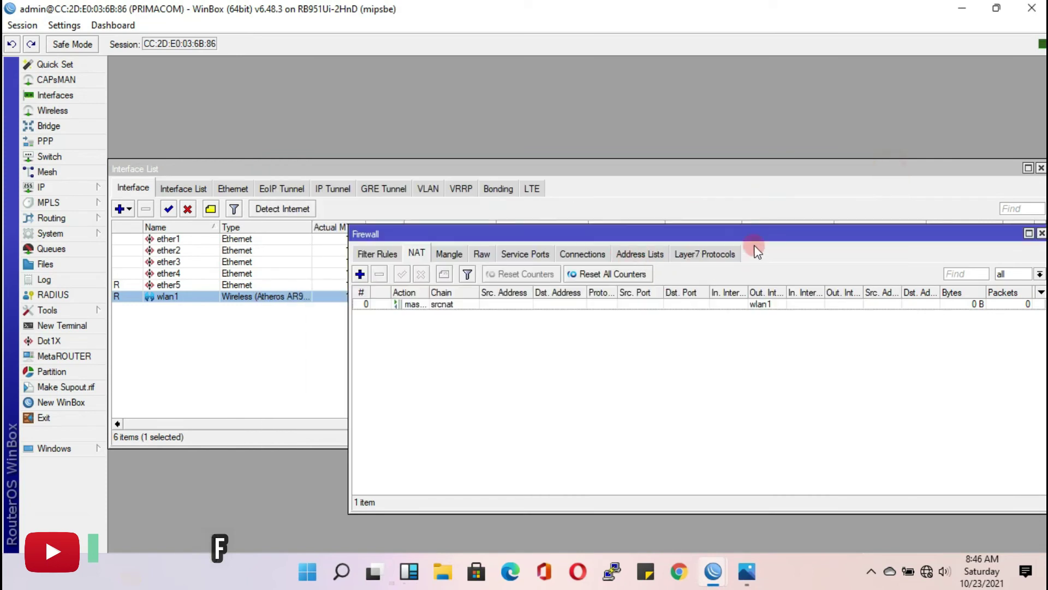
left_click_drag(765, 233, 606, 264)
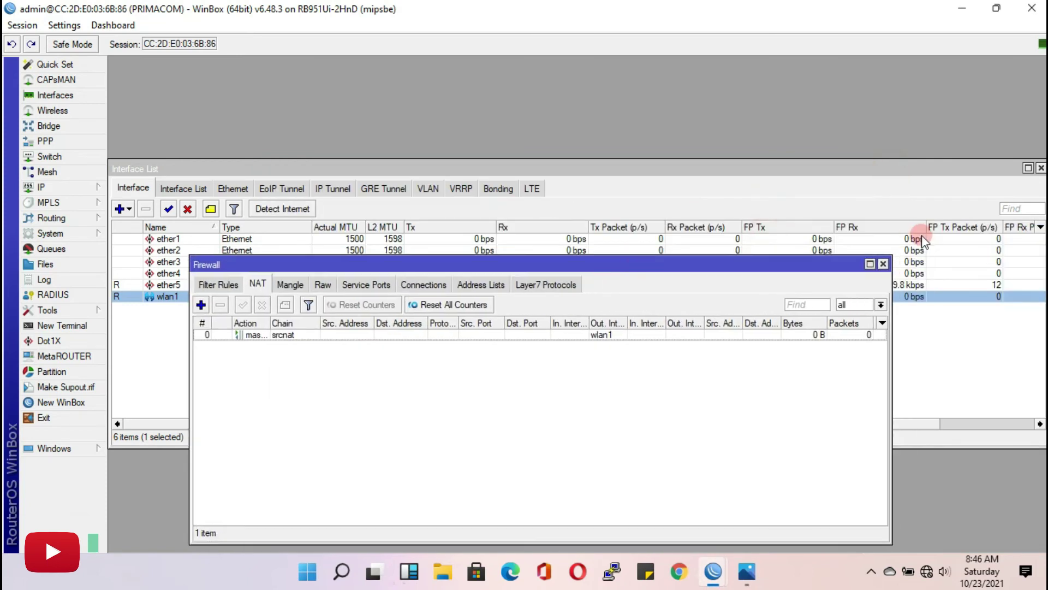
left_click(883, 264)
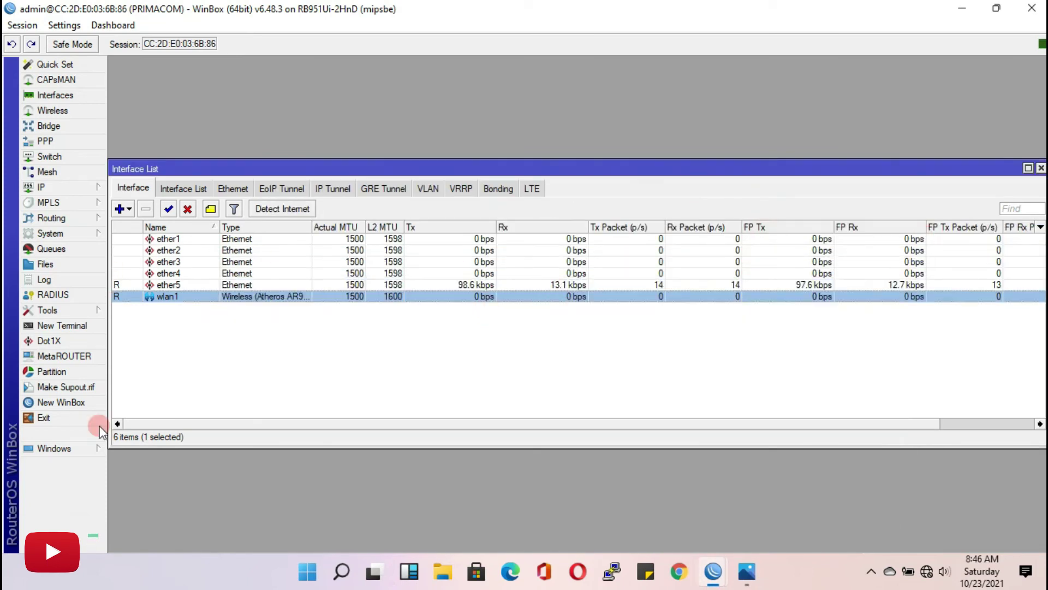
- Review the IP route list and the DHCP server list, closing each window after viewing it
left_click(87, 188)
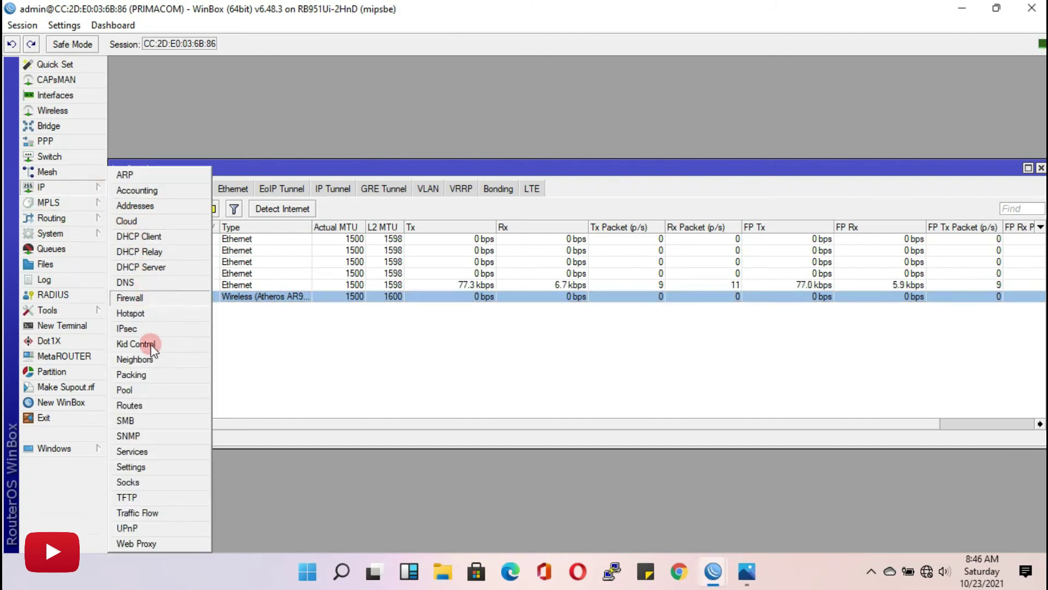
left_click(131, 406)
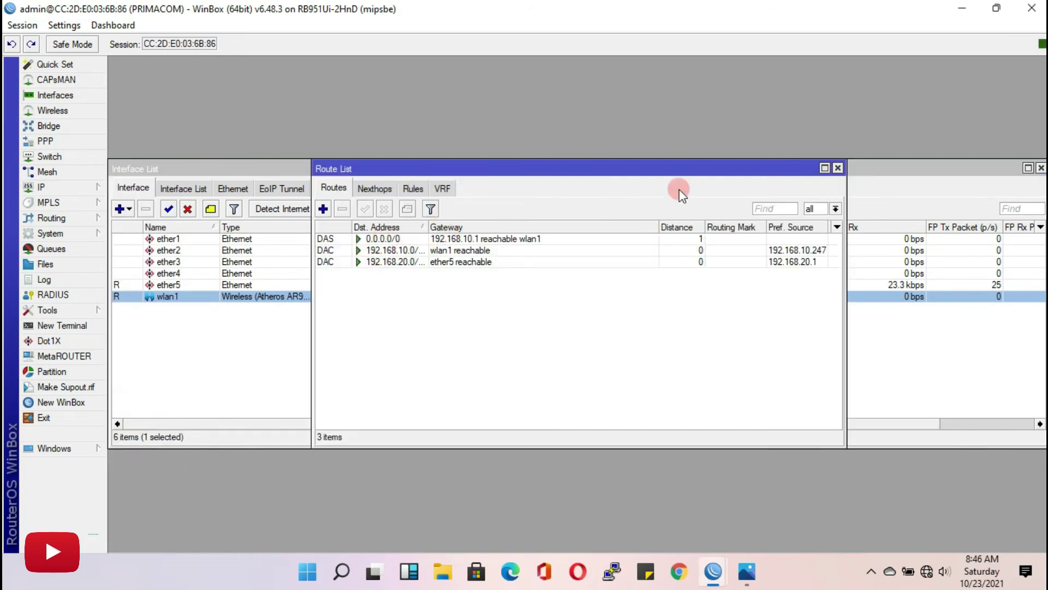
left_click(840, 168)
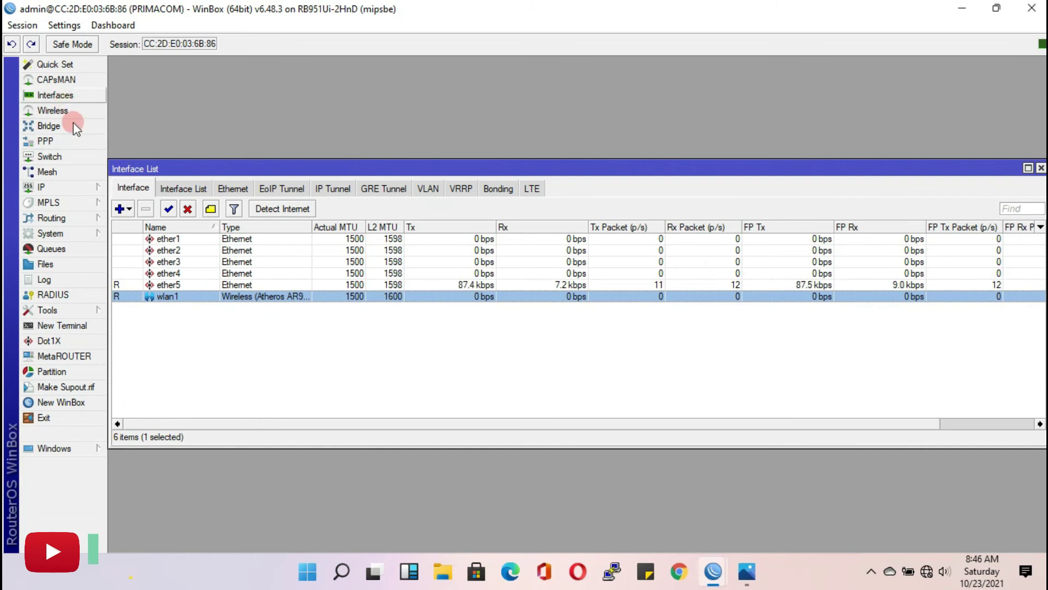
left_click(80, 192)
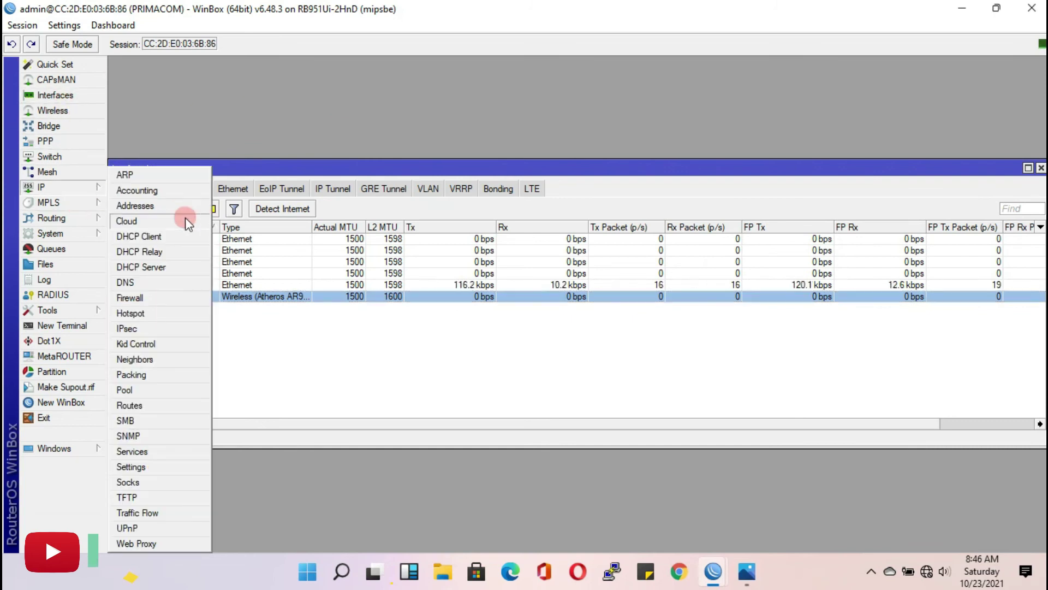
left_click(137, 269)
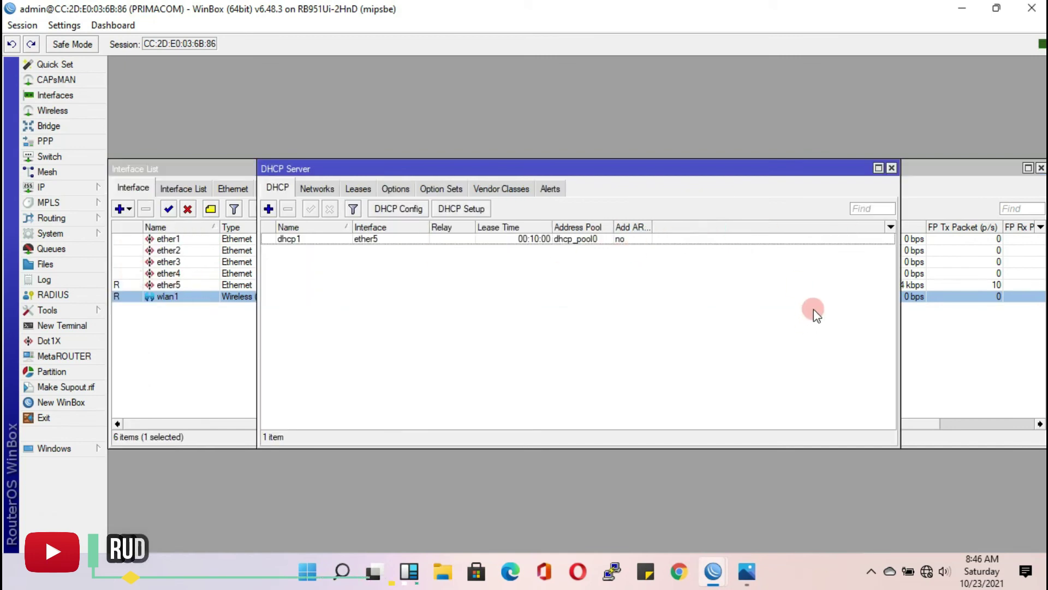
left_click(892, 168)
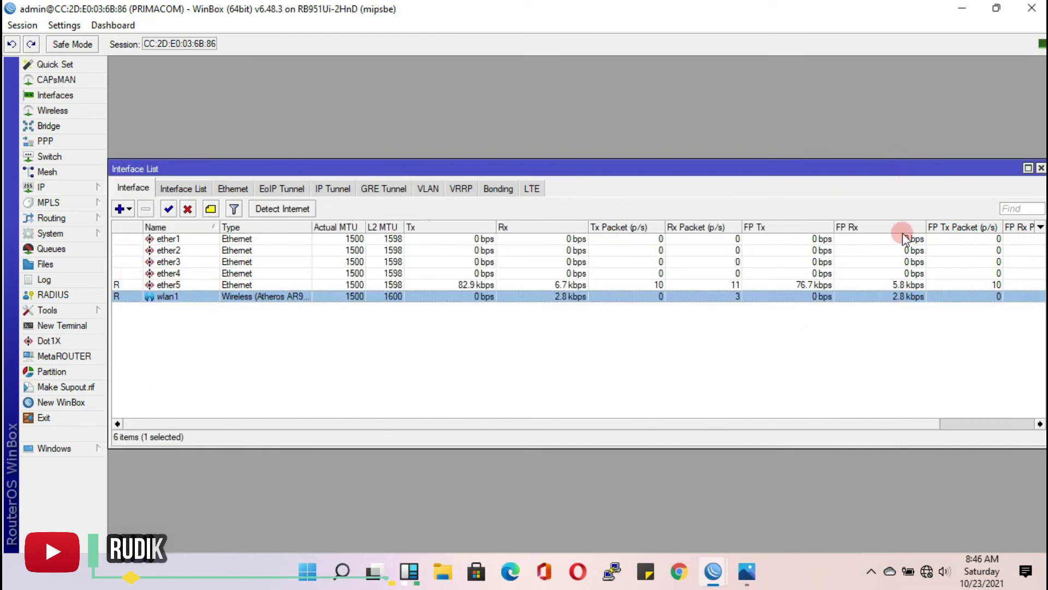
- Open the Windows network adapter options from the Ethernet page of the Network & Internet settings
right_click(929, 573)
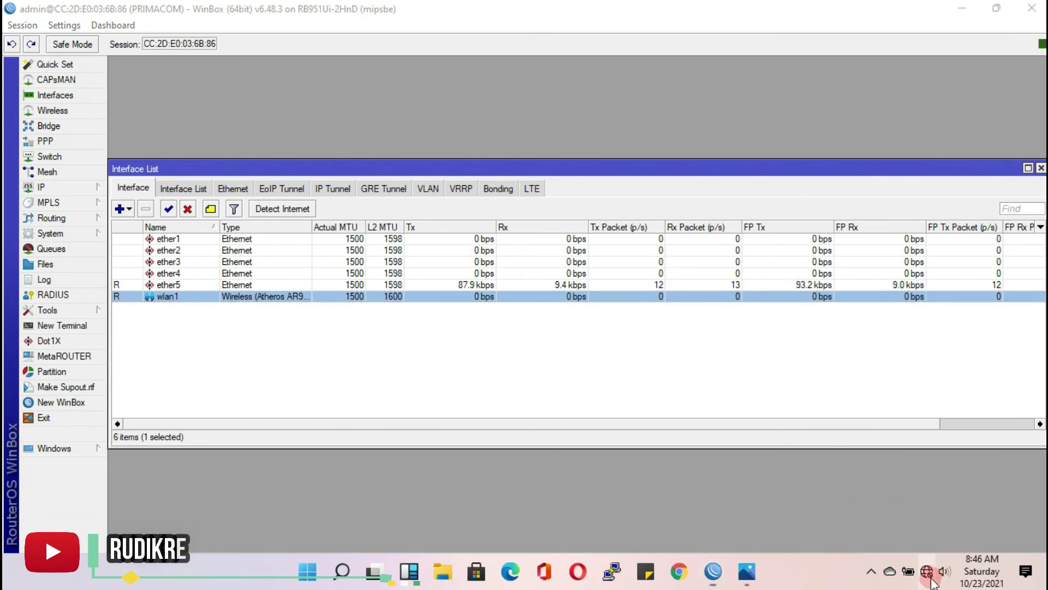
left_click(922, 555)
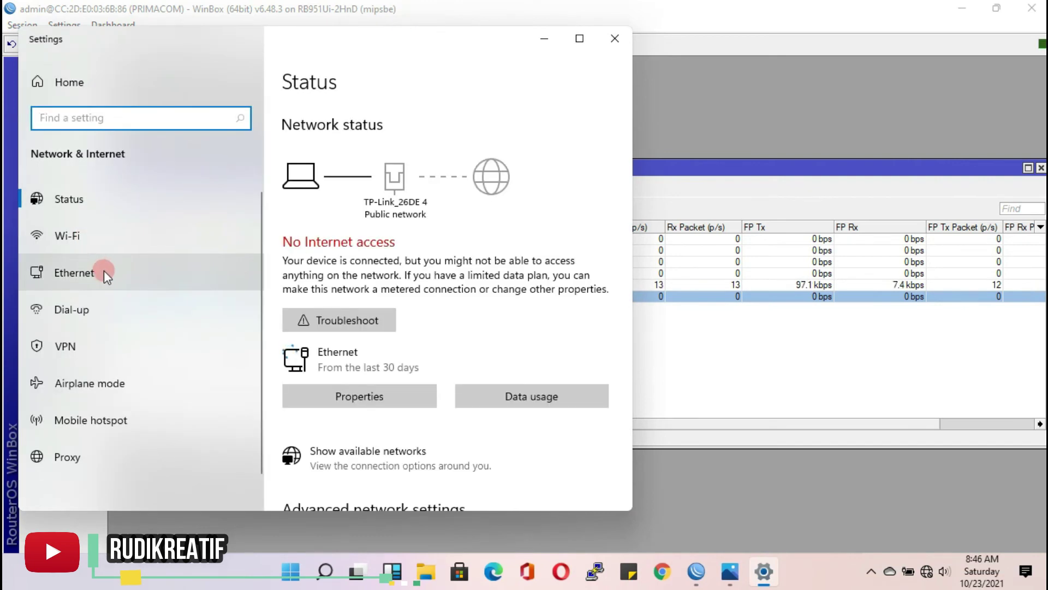
left_click(104, 270)
left_click(316, 261)
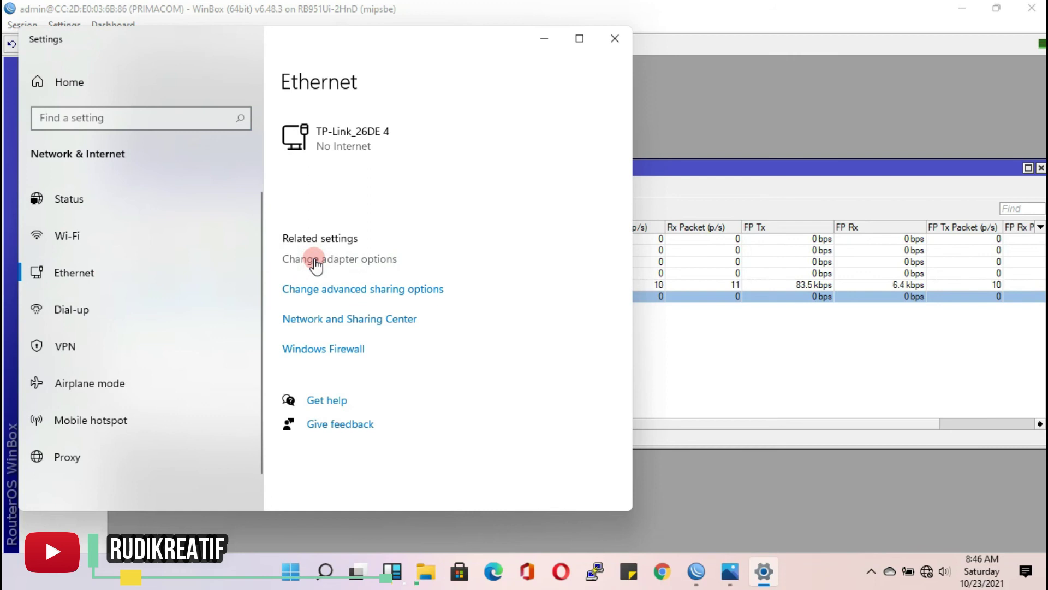
left_click(377, 260)
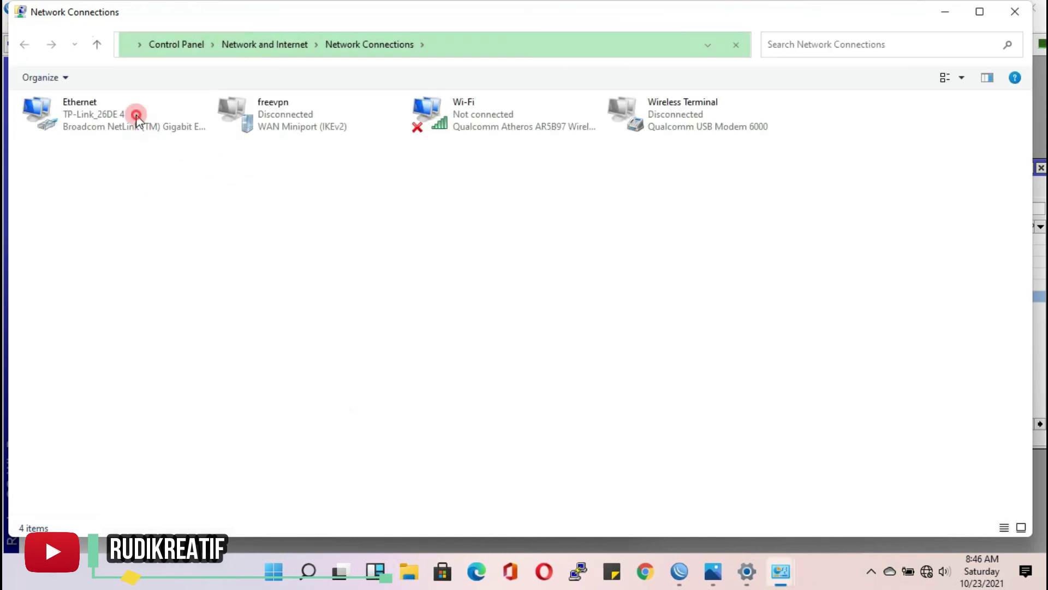
- Examine the Ethernet adapter's IP and DHCP settings in its connection details, and close the details
left_click(136, 115)
double_click(136, 114)
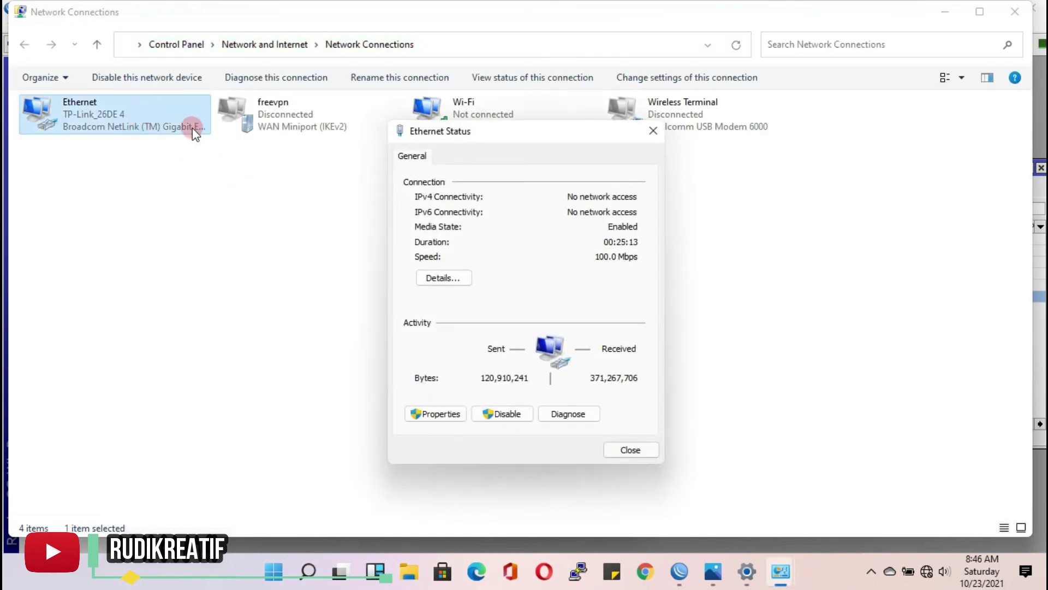
left_click(429, 278)
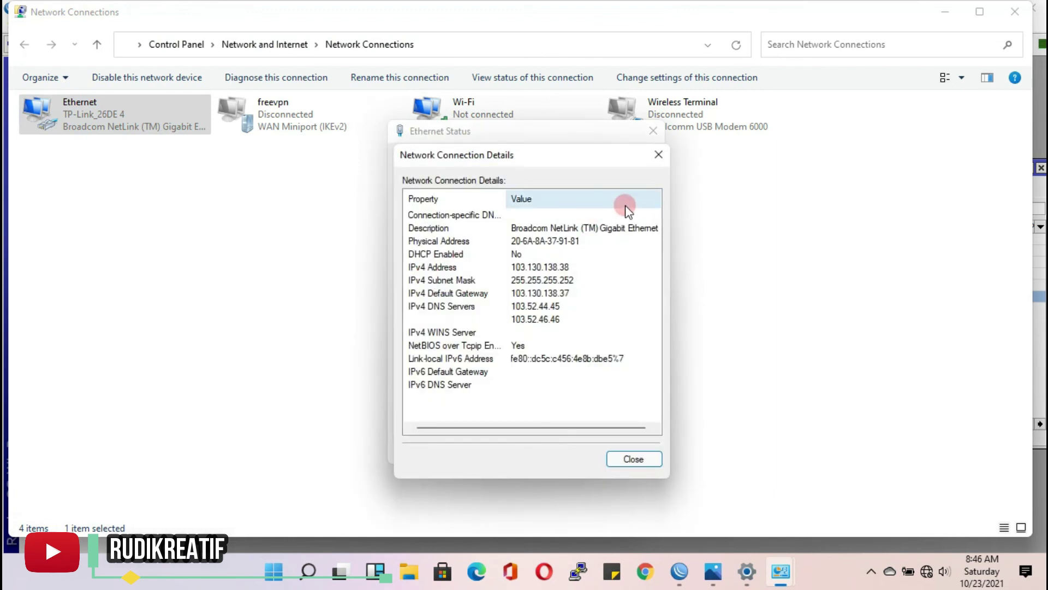
left_click(653, 157)
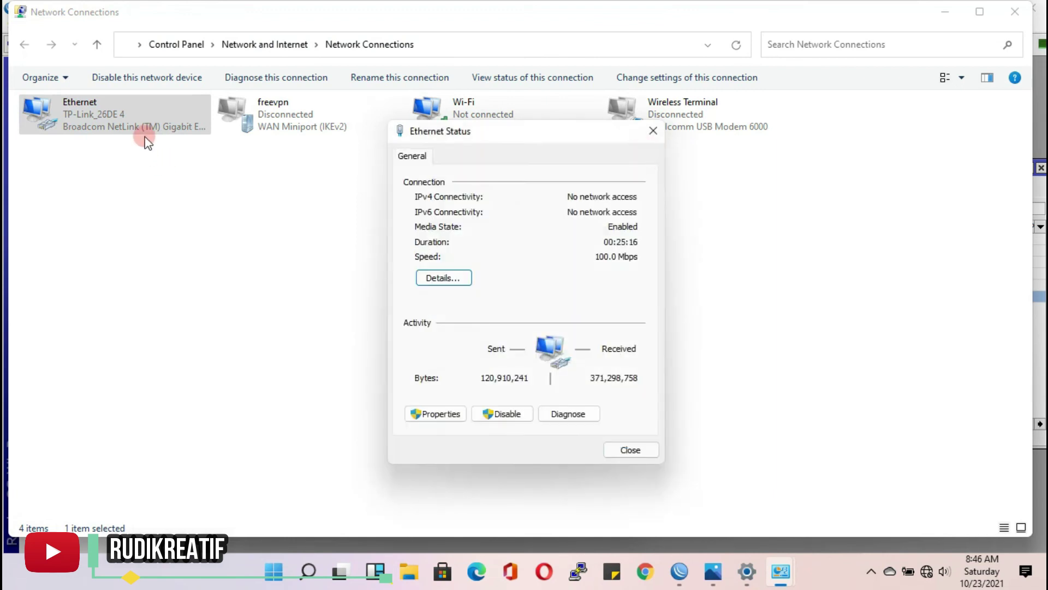
- Set the Ethernet adapter's IPv4 properties to obtain both the IP address and the DNS server address automatically
left_click(143, 130)
double_click(143, 130)
left_click(443, 410)
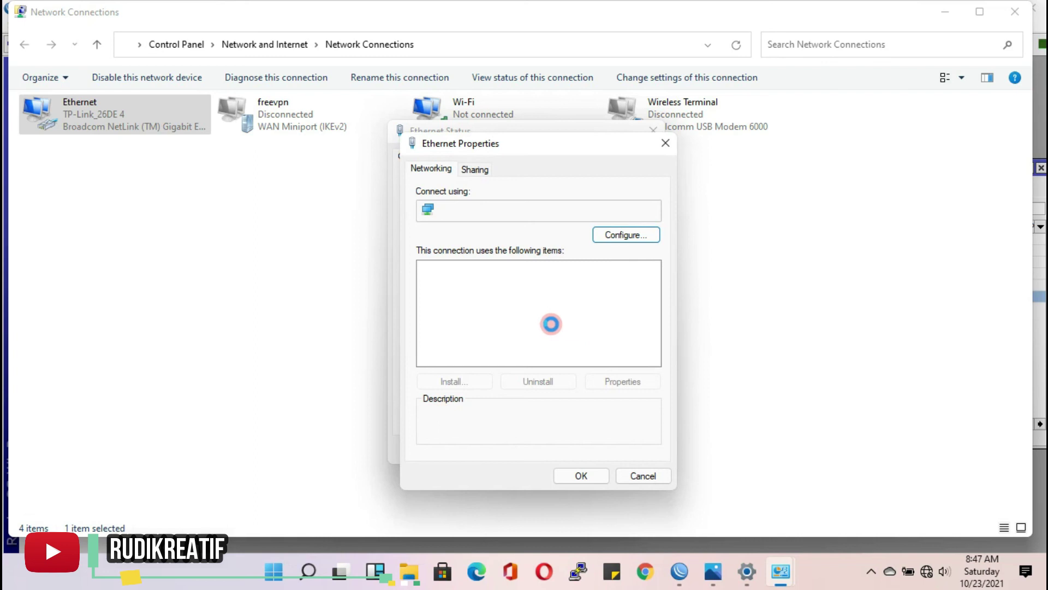
double_click(564, 301)
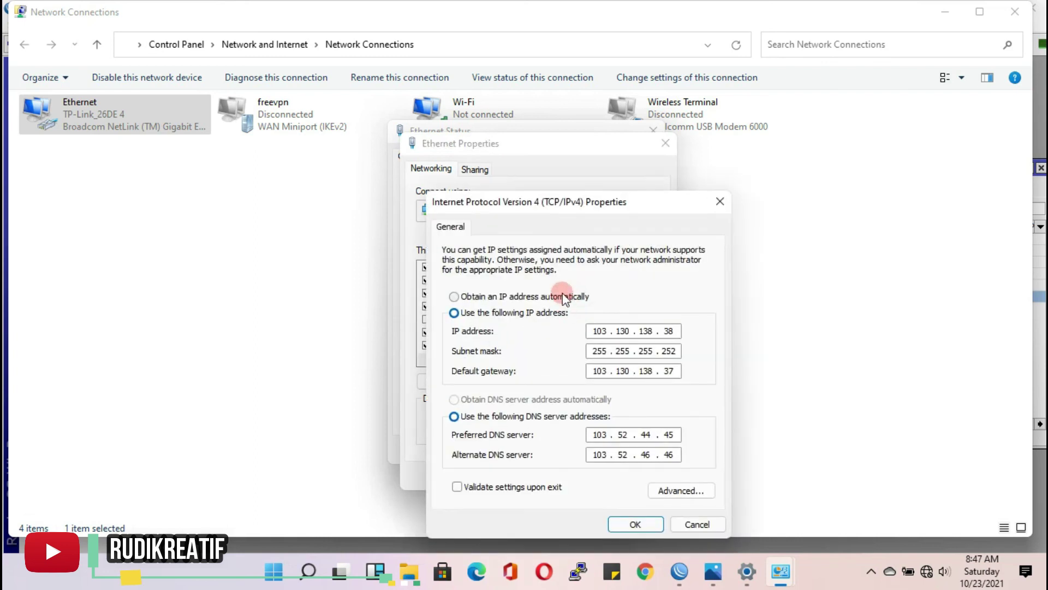
left_click(564, 297)
left_click(532, 400)
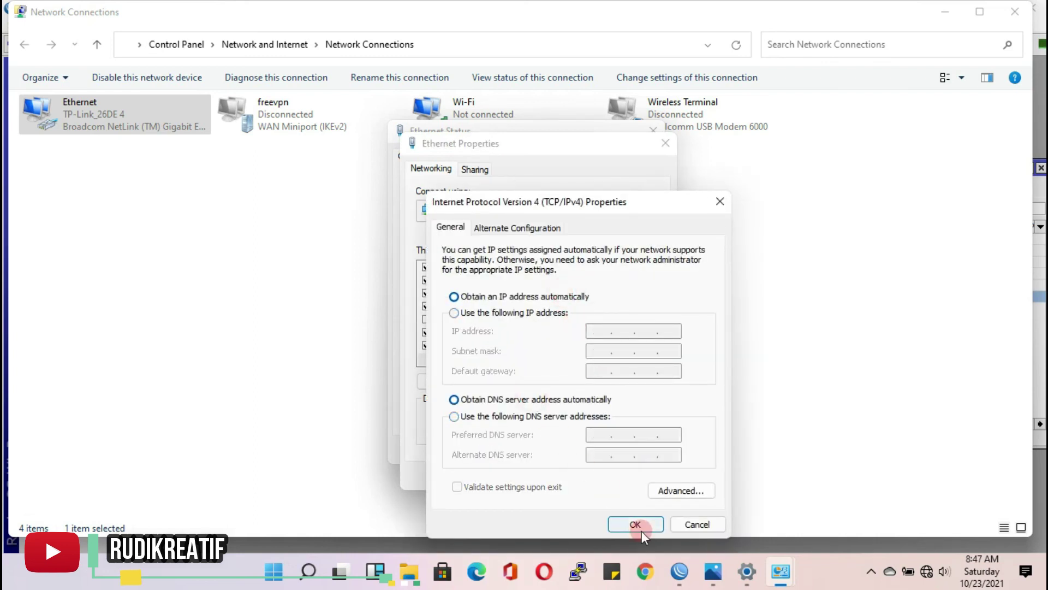
left_click(636, 525)
left_click(591, 471)
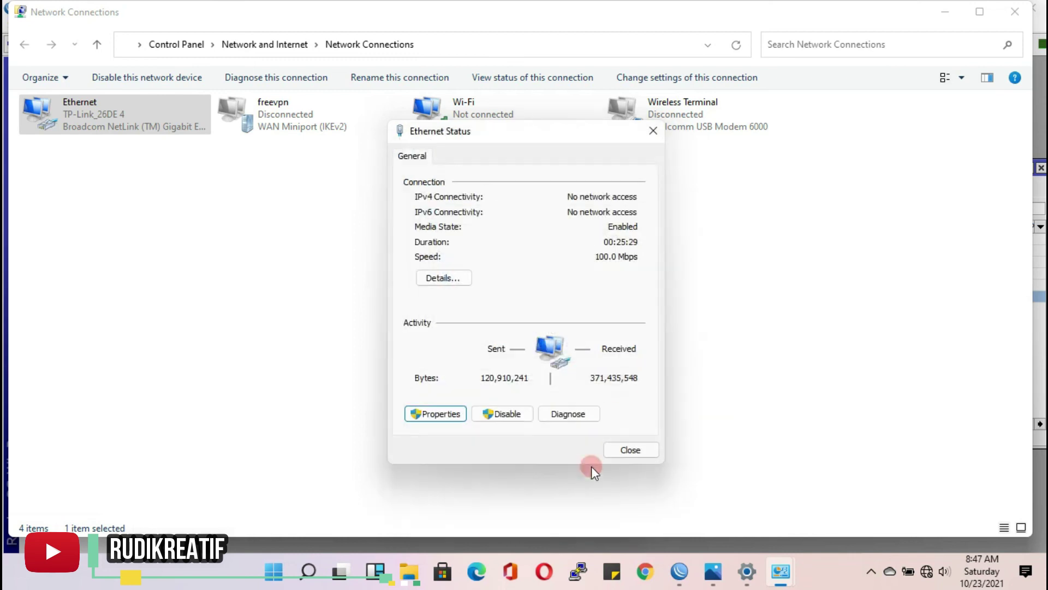
- Close the Ethernet status, Network Connections and Settings windows, and reconnect the WinBox session to the router
left_click(653, 131)
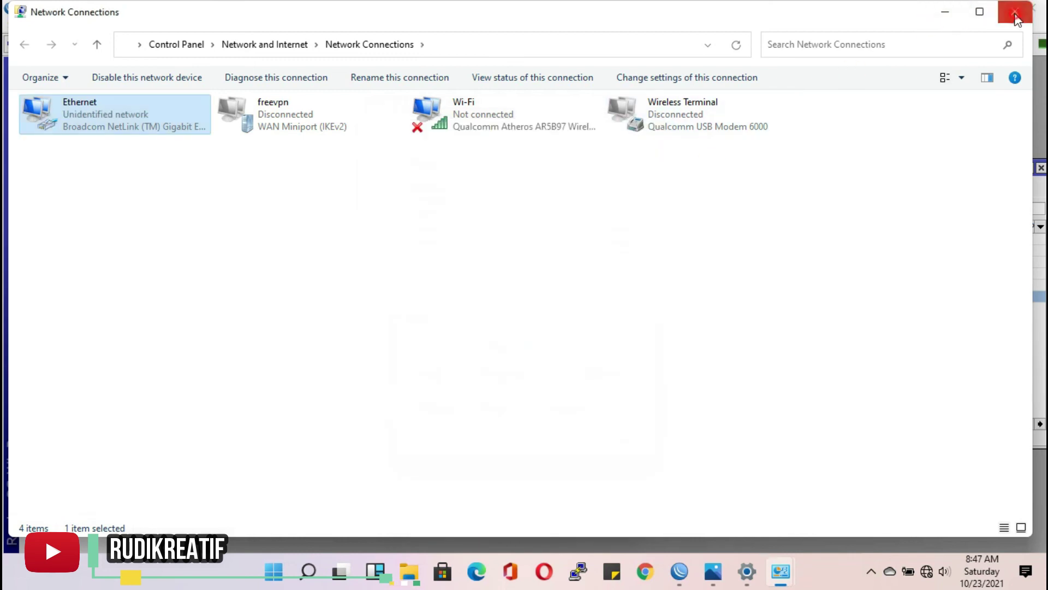
left_click(1015, 12)
left_click(615, 41)
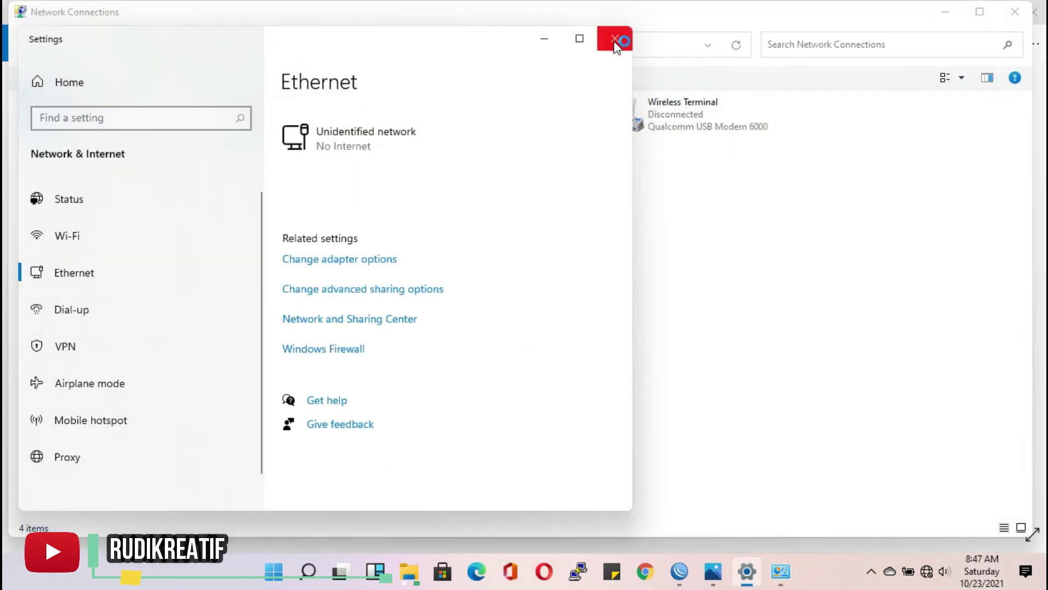
left_click(1015, 12)
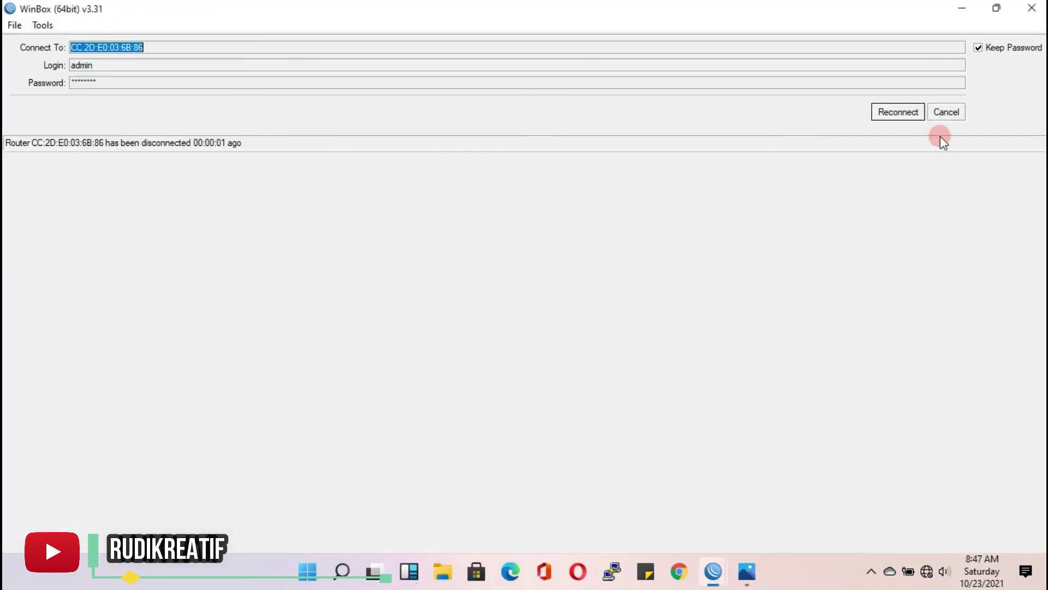
left_click(915, 115)
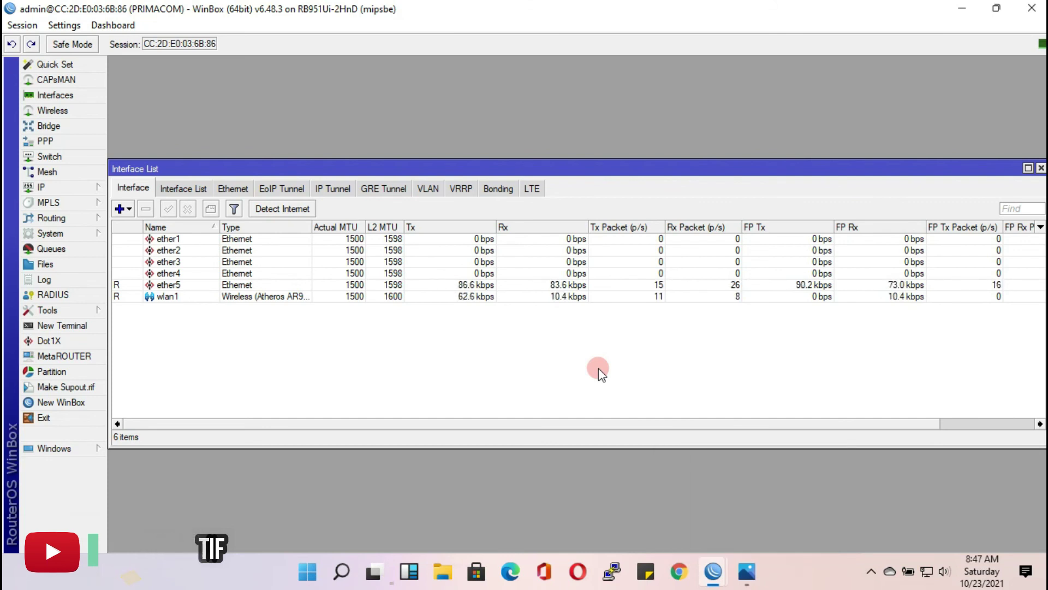
- Run a continuous ping to 8.8.8.8 from Windows to test the internet connection, and minimize the ping window
key("super+r")
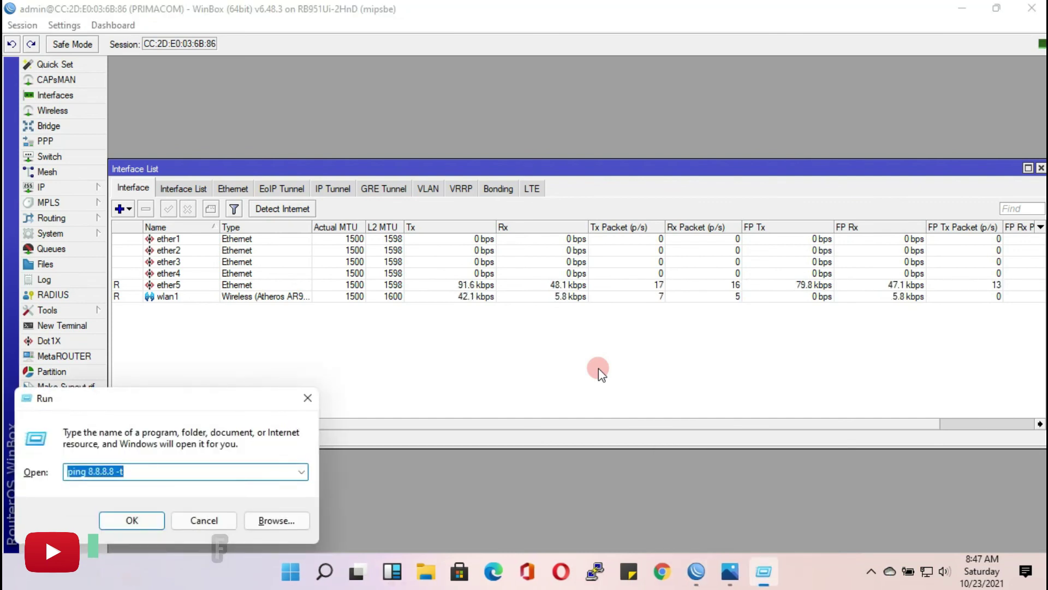
key("Return")
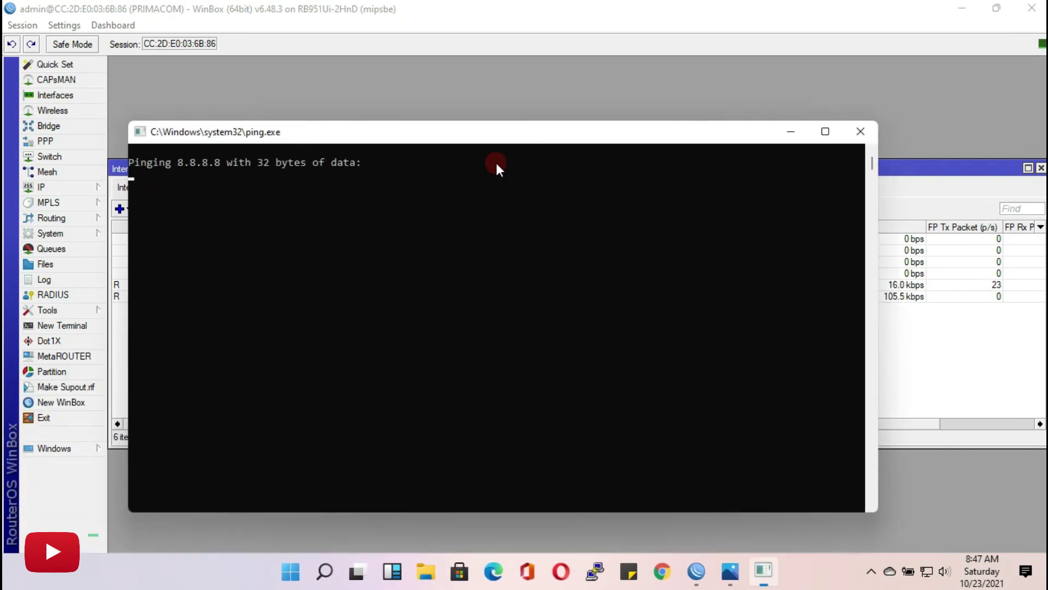
left_click_drag(520, 140, 567, 156)
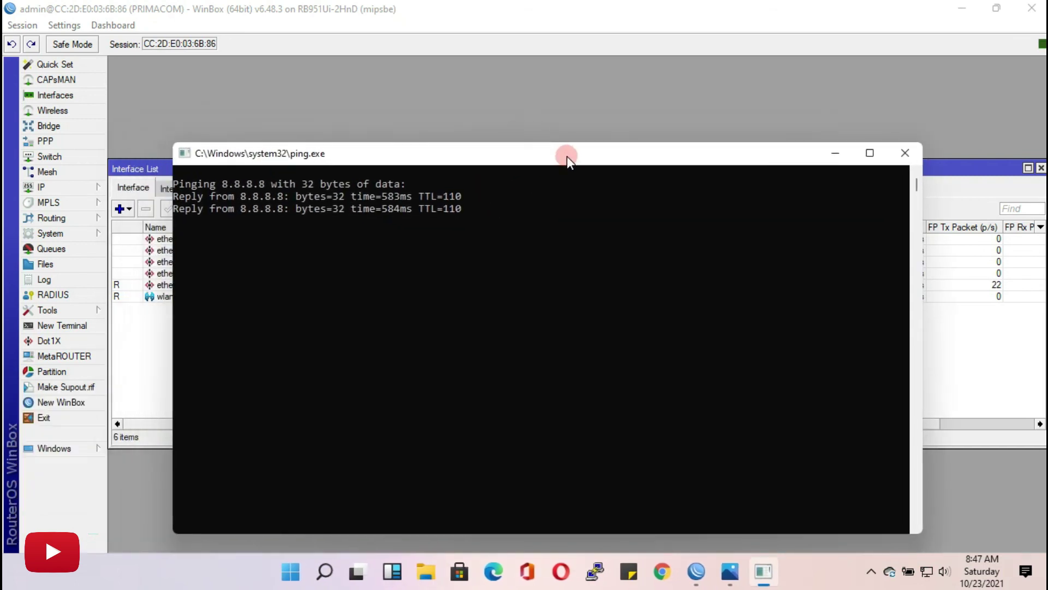
left_click(829, 155)
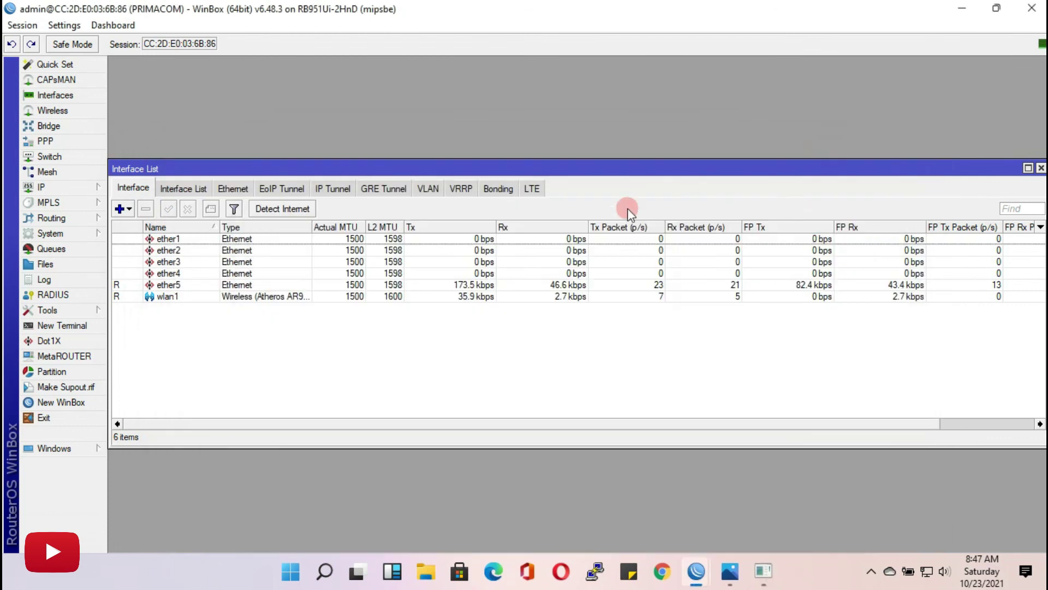
- Launch Microsoft Edge, and minimize the open WinBox windows to reach the desktop
left_click(502, 582)
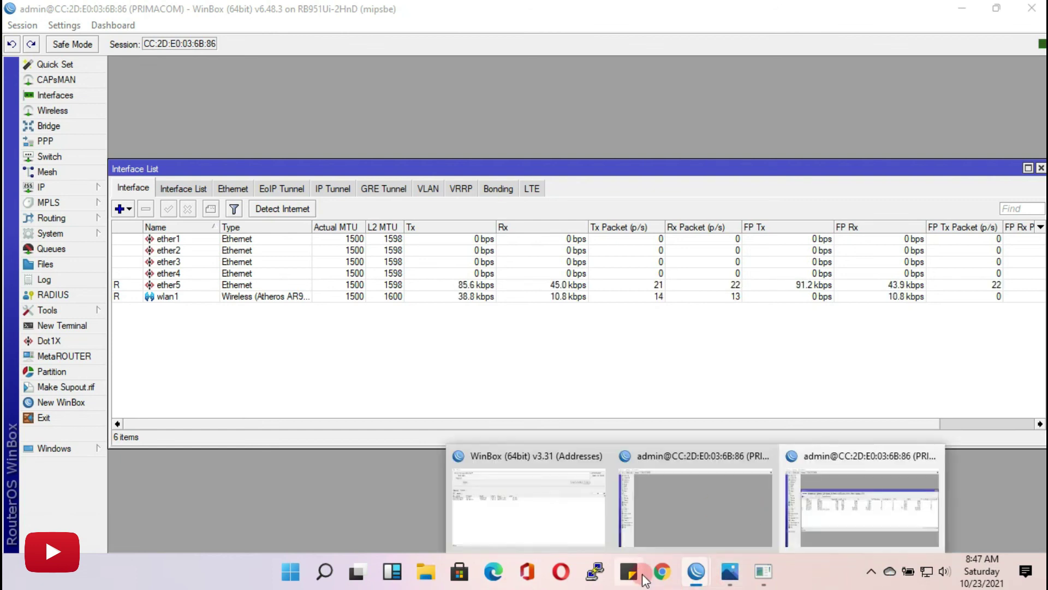
left_click(493, 572)
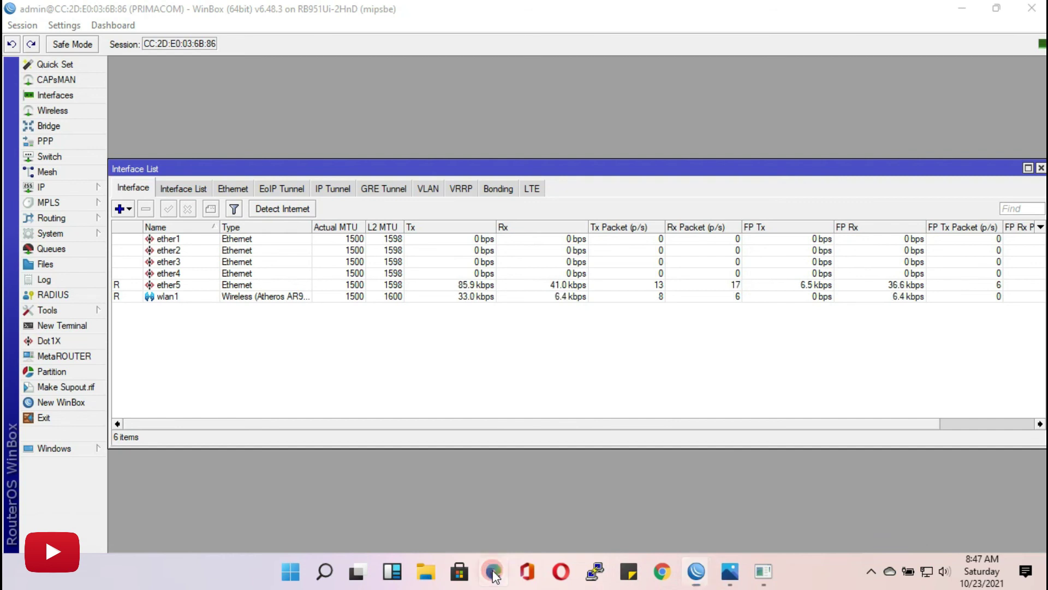
left_click(962, 8)
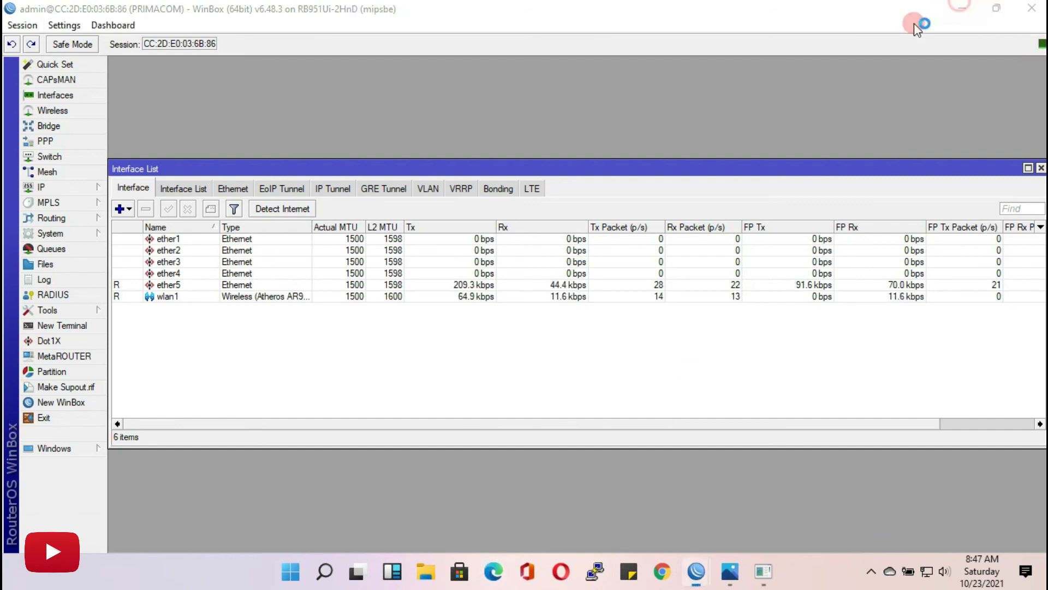
left_click(962, 16)
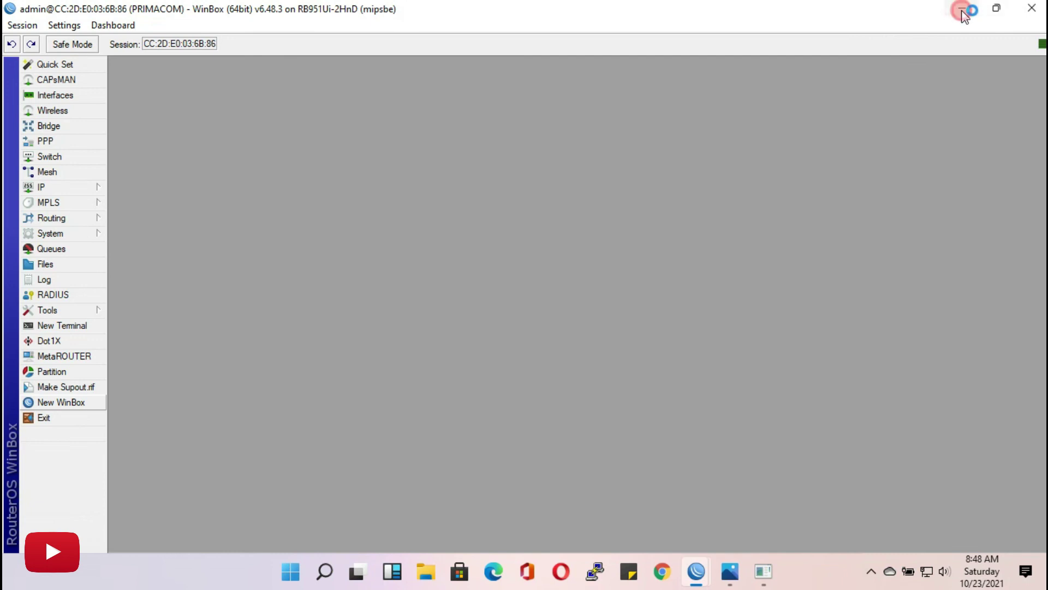
left_click(963, 11)
left_click(971, 9)
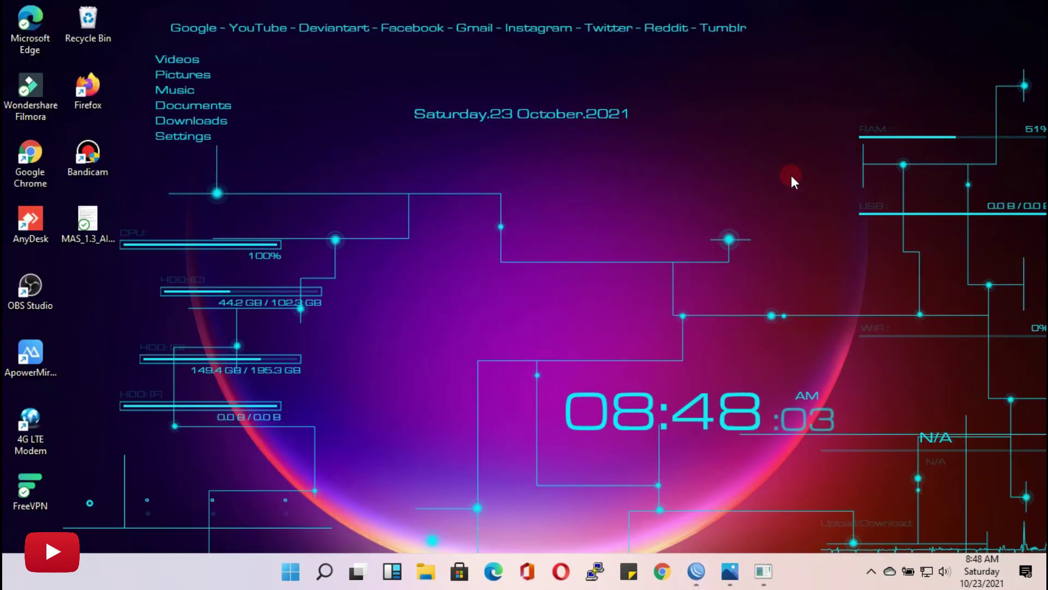
right_click(631, 224)
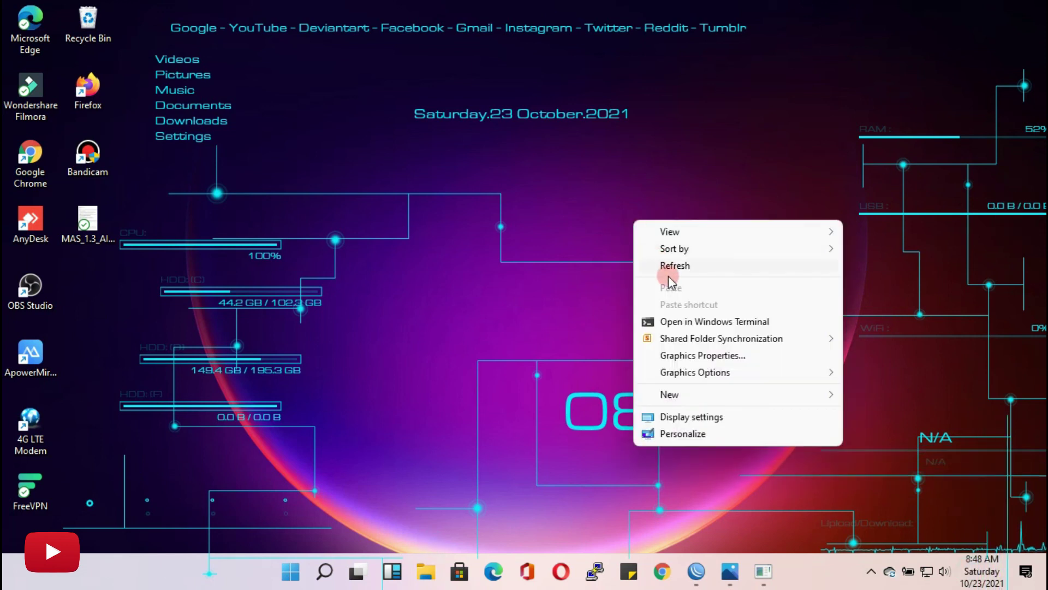